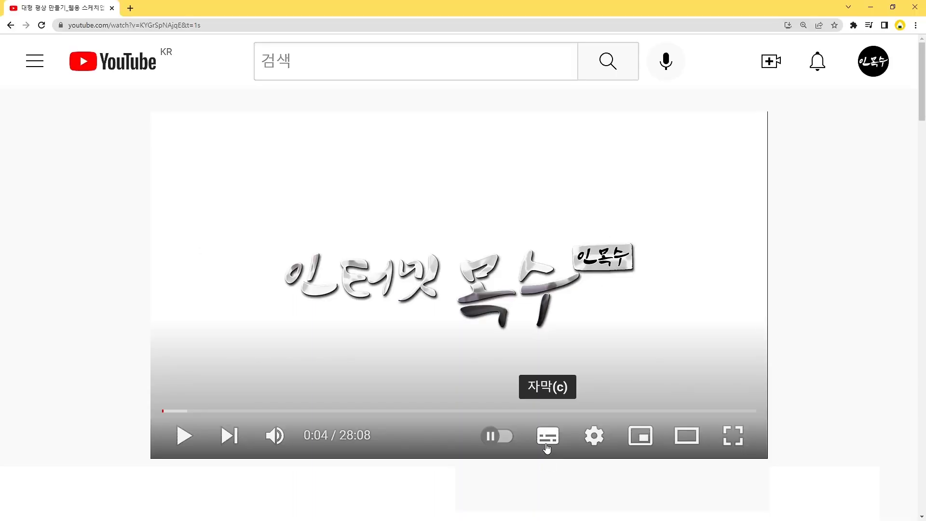
Step: Turn on the video's subtitles and scroll down through the cafe's calendar pages
left_click(548, 438)
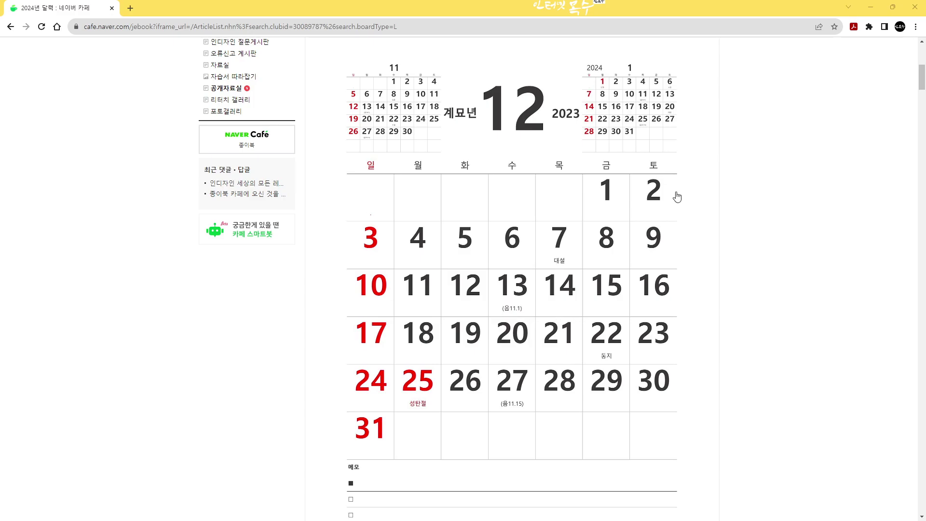
scroll(678, 201, "down", 5)
scroll(687, 222, "down", 4)
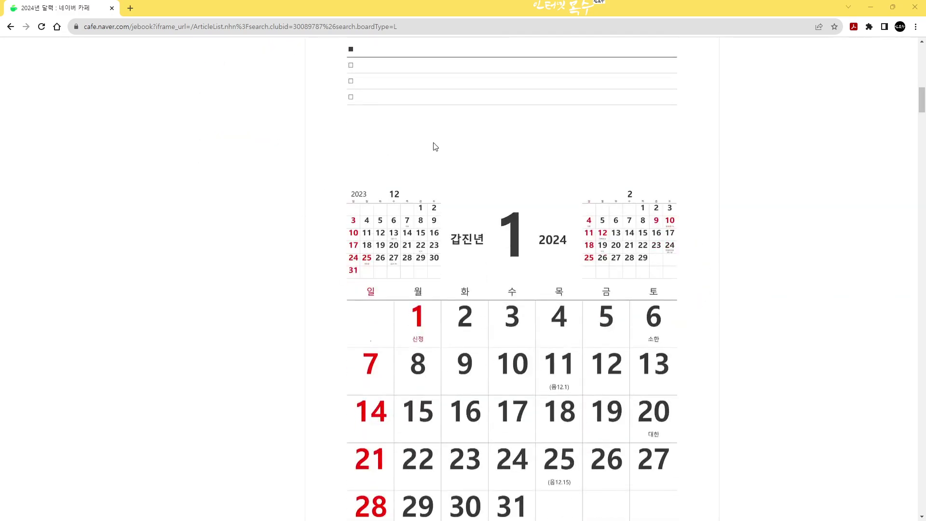
scroll(654, 276, "down", 1)
scroll(654, 276, "down", 1)
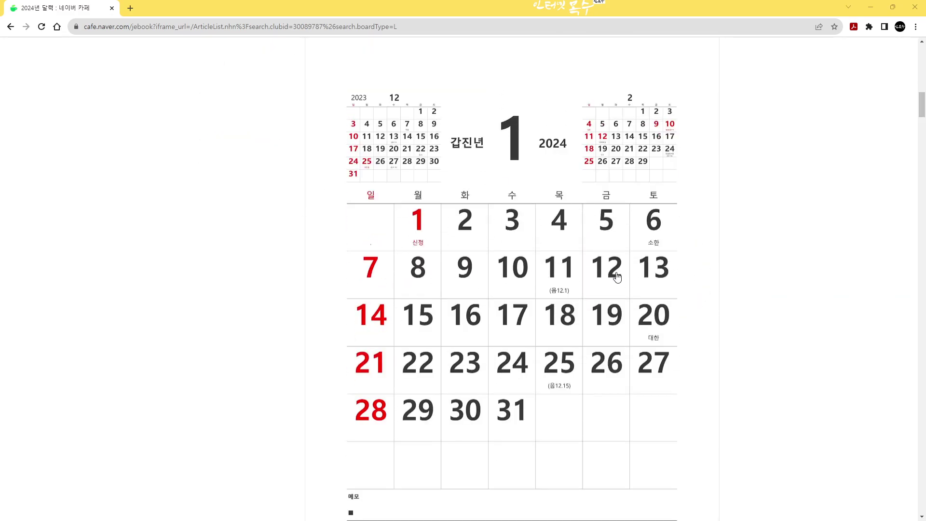
scroll(731, 272, "down", 1)
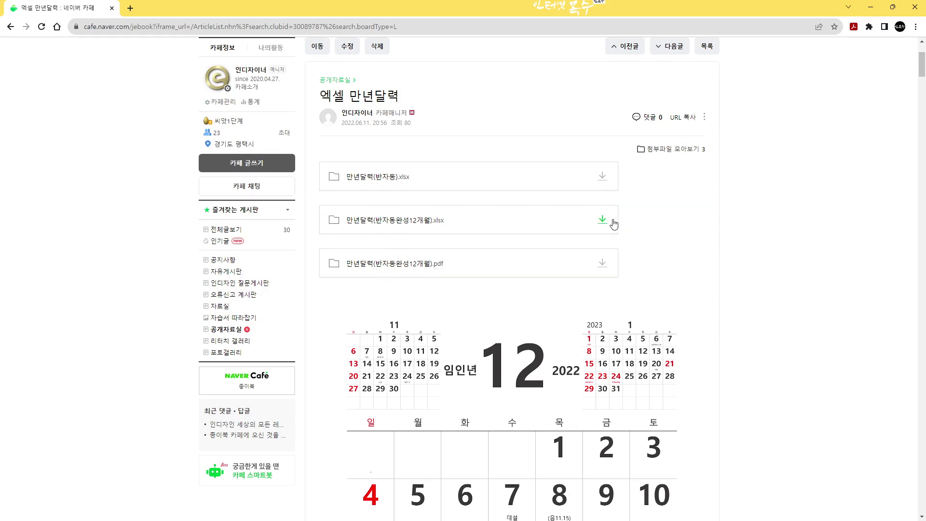
Step: Save the 만년달력(반자동완성12개월).xlsx attachment to this computer with 내 컴퓨터 저장
left_click(603, 224)
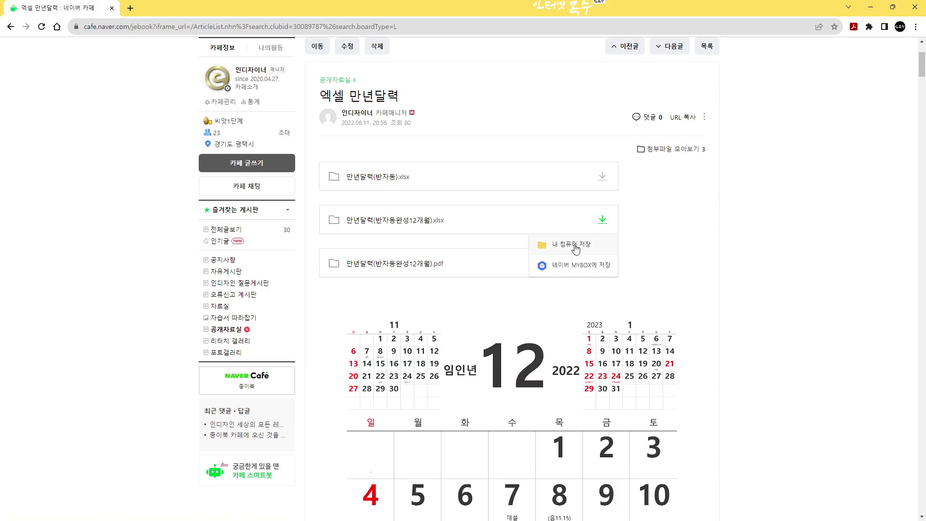
left_click(575, 245)
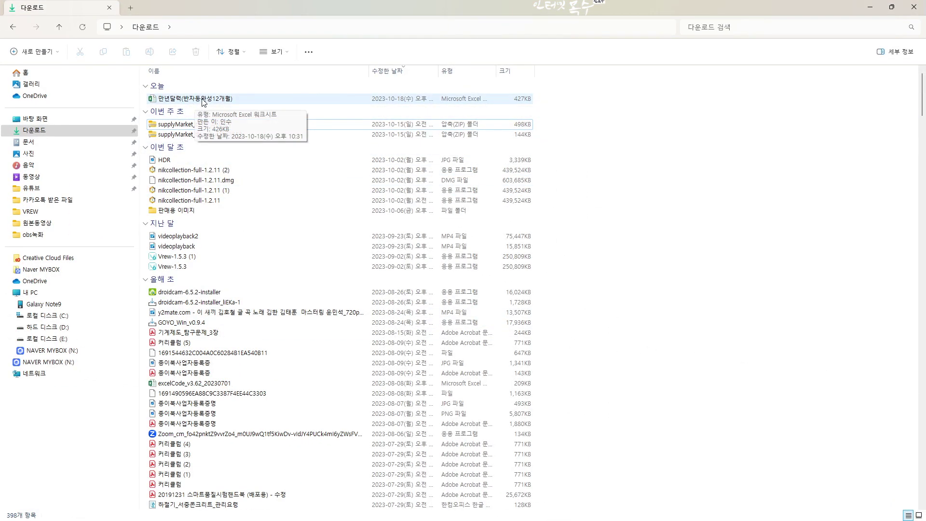
Step: Open the downloaded 만년달력 workbook, enable editing, and maximize the Excel window
double_click(193, 99)
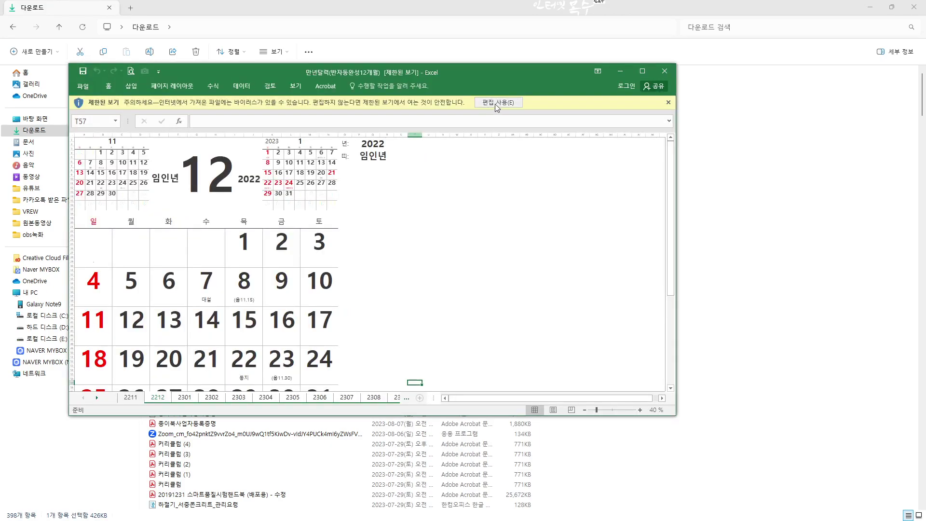
left_click(495, 104)
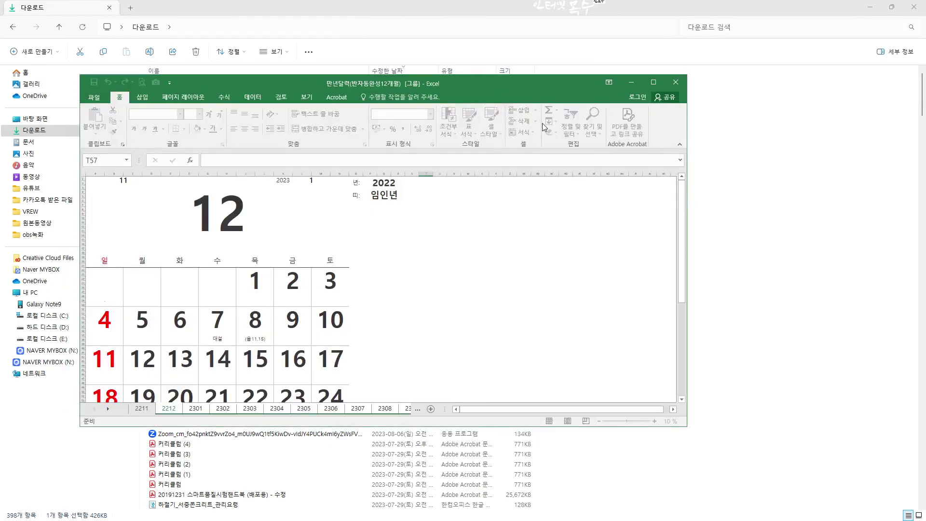
left_click(653, 83)
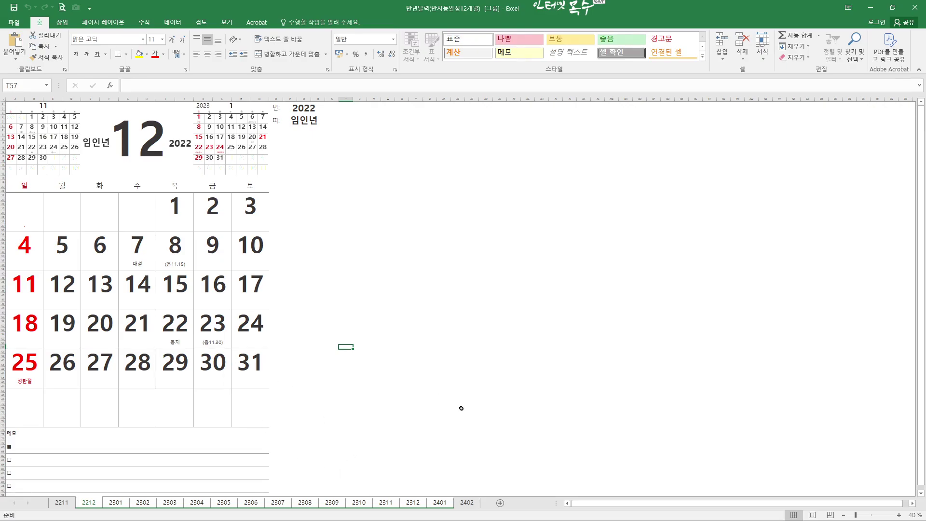
Step: Go to sheet 2401 (January 2024) and select its February mini-calendar picture
left_click(469, 507)
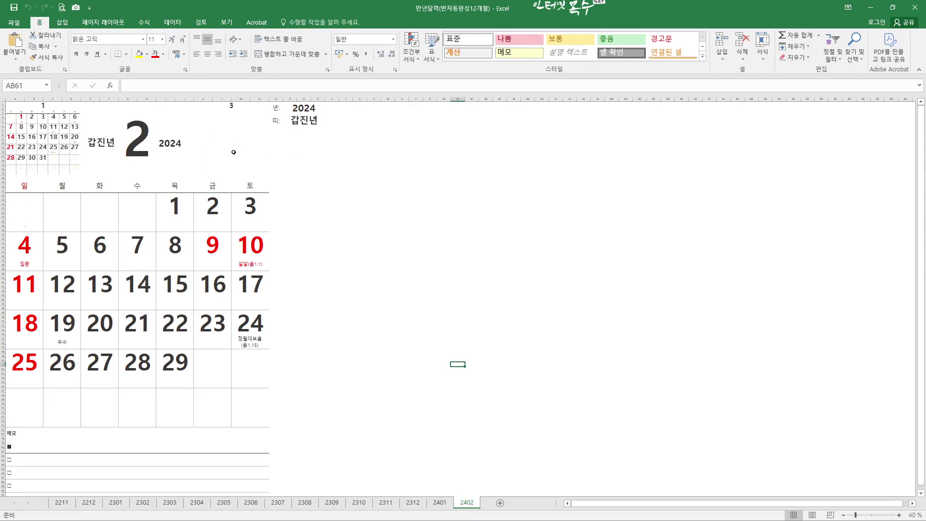
left_click(440, 507)
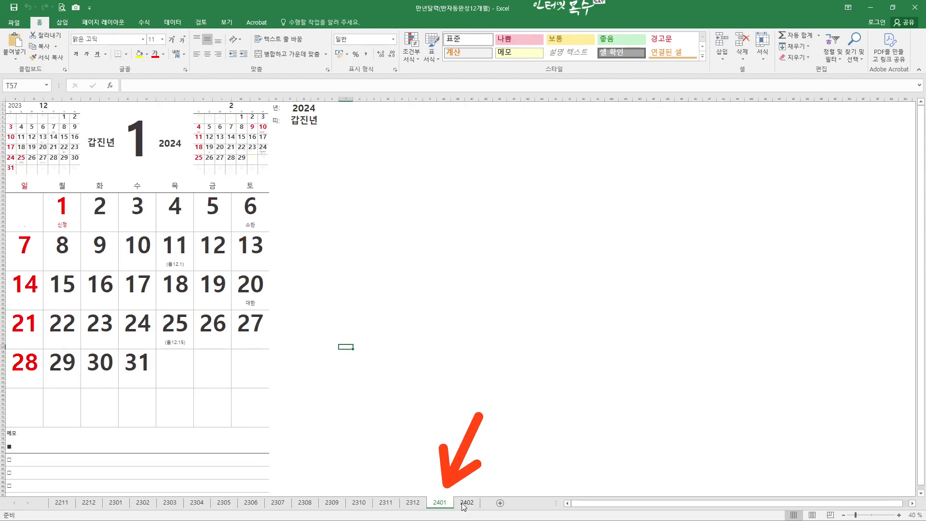
left_click(455, 506)
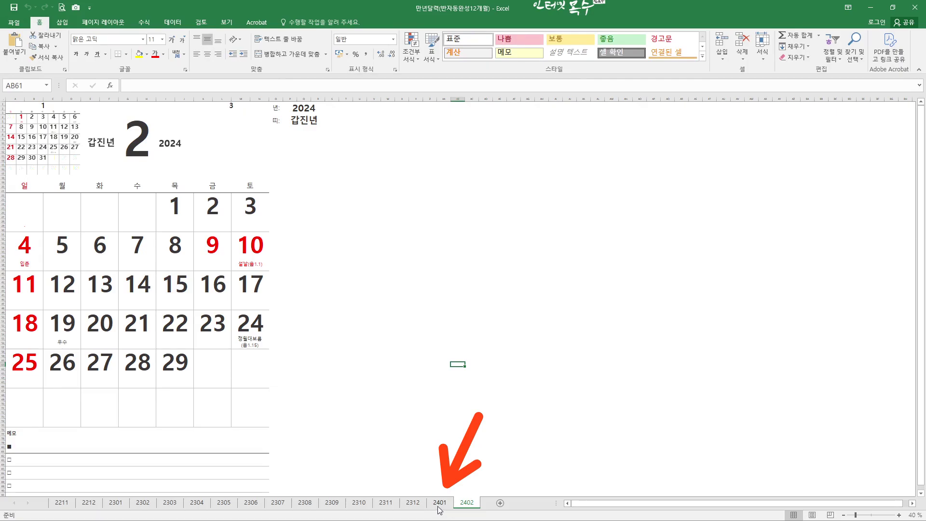
left_click(439, 502)
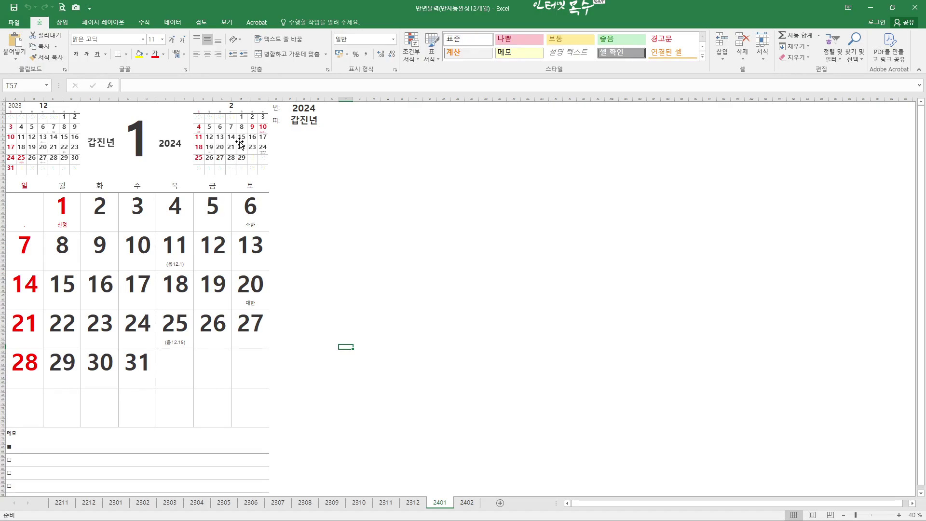
left_click(228, 143)
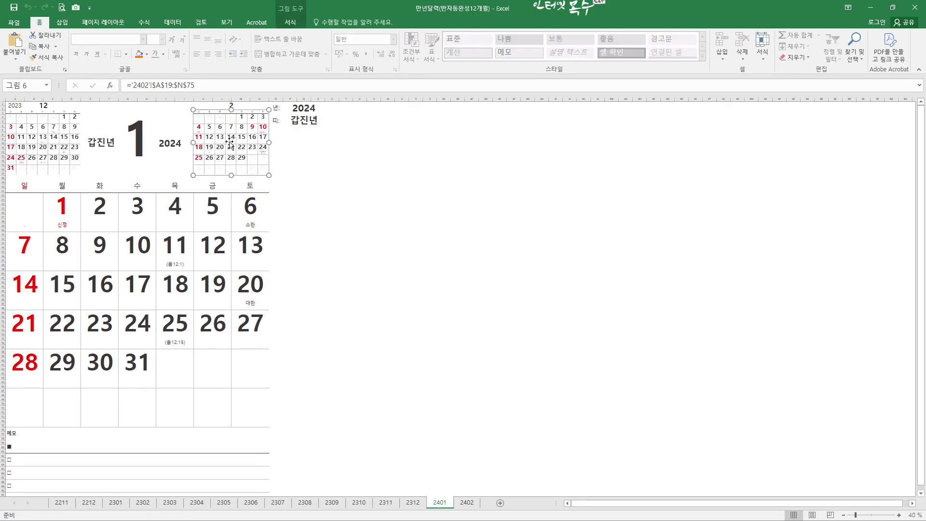
Step: Copy the mini-calendar picture from 2401 and paste it into cell K3 of sheet 2402
right_click(227, 136)
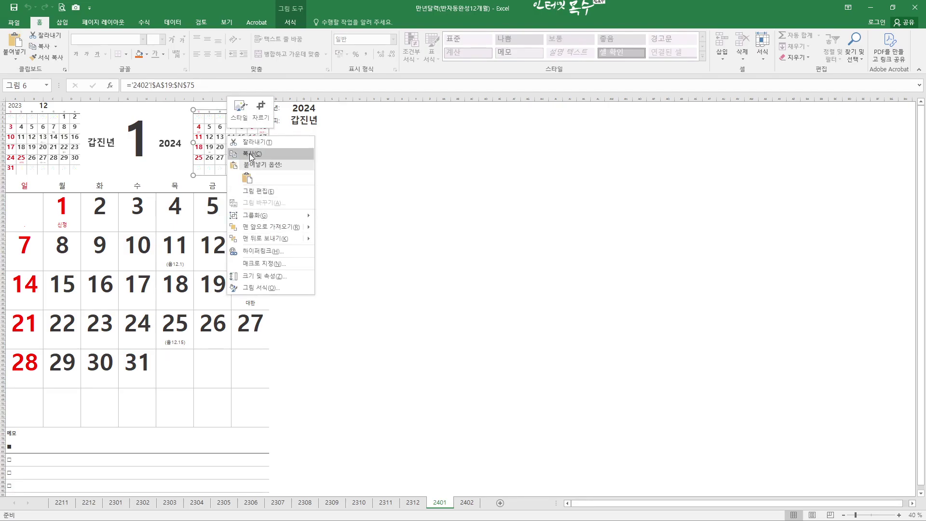
left_click(250, 153)
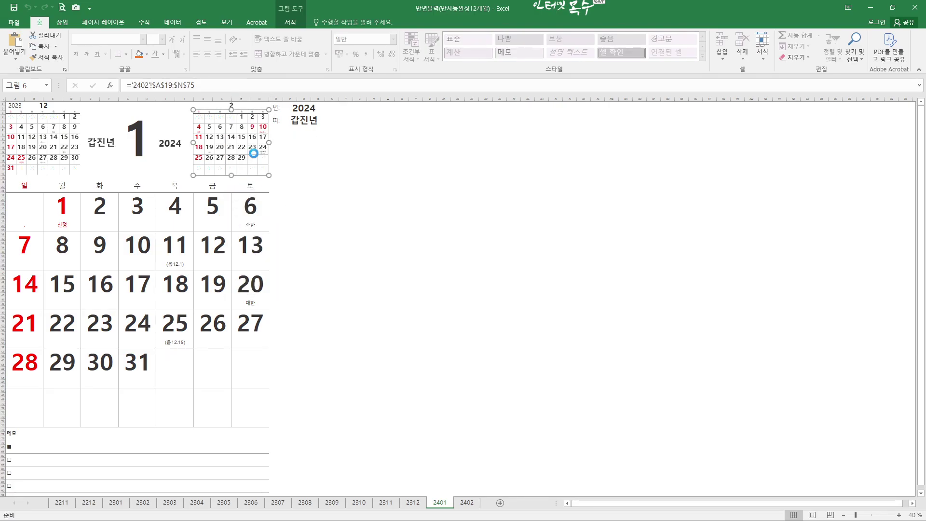
left_click(467, 503)
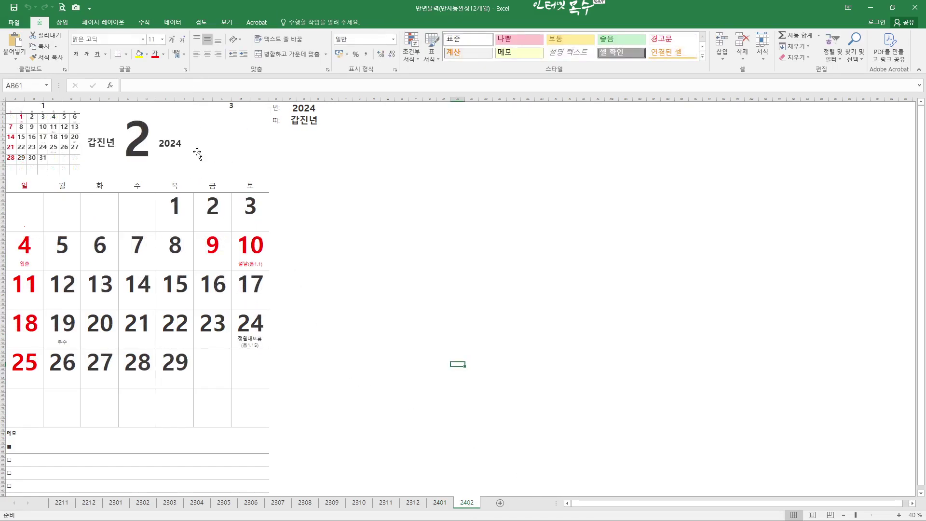
left_click(229, 147)
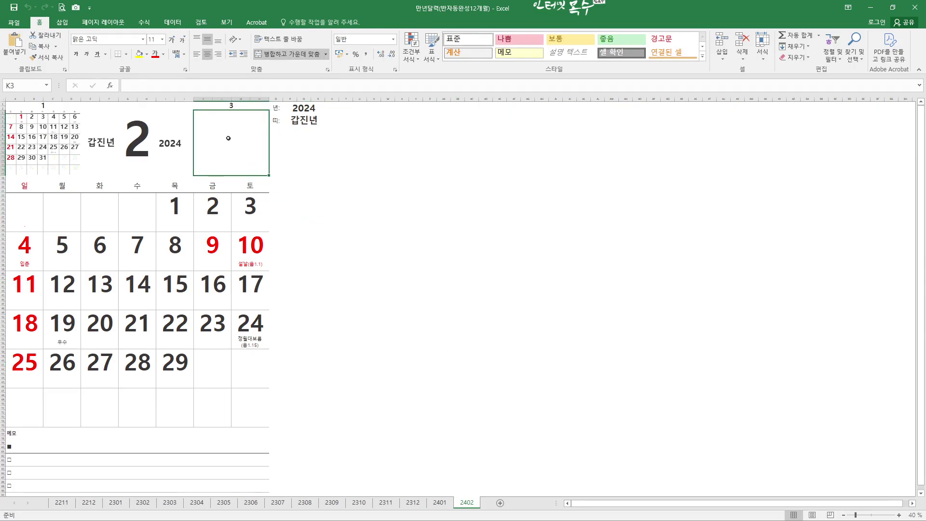
right_click(228, 137)
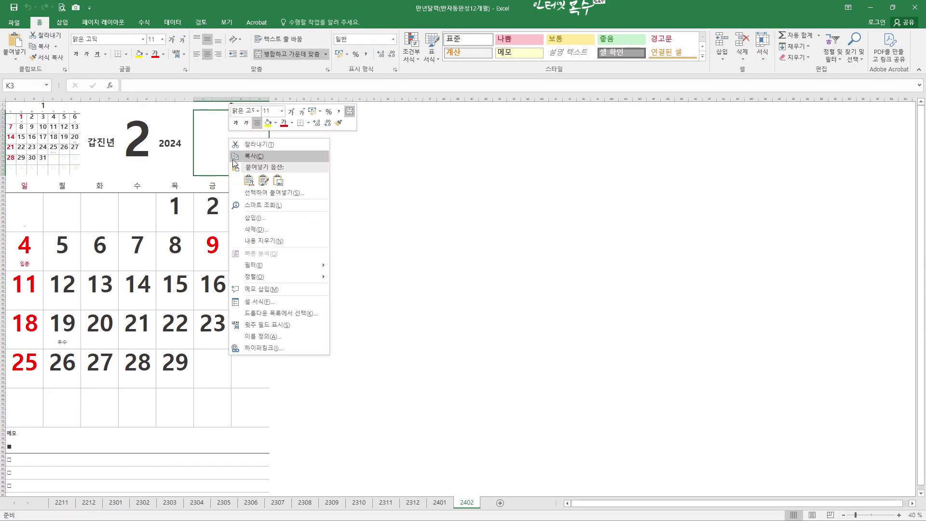
left_click(248, 181)
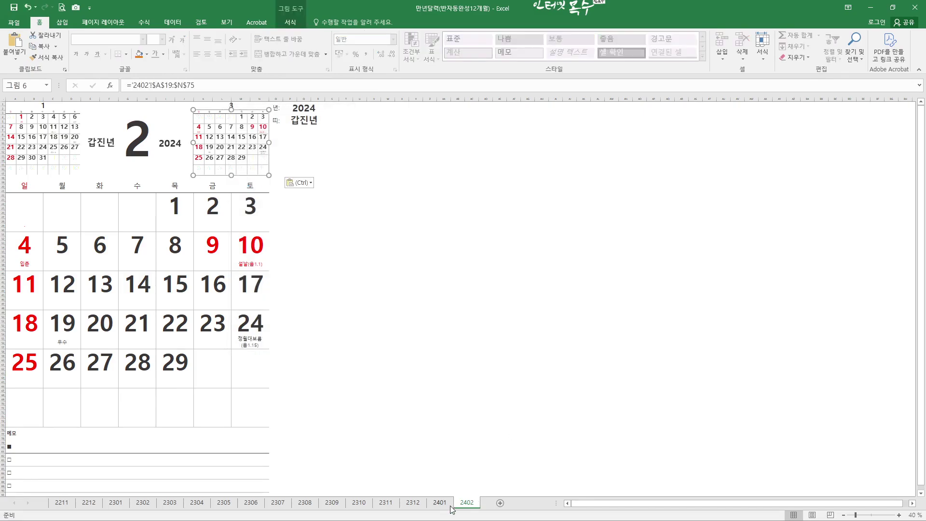
Step: Duplicate sheet 2402 to the end of the workbook using Move or Copy with Create a copy
right_click(468, 508)
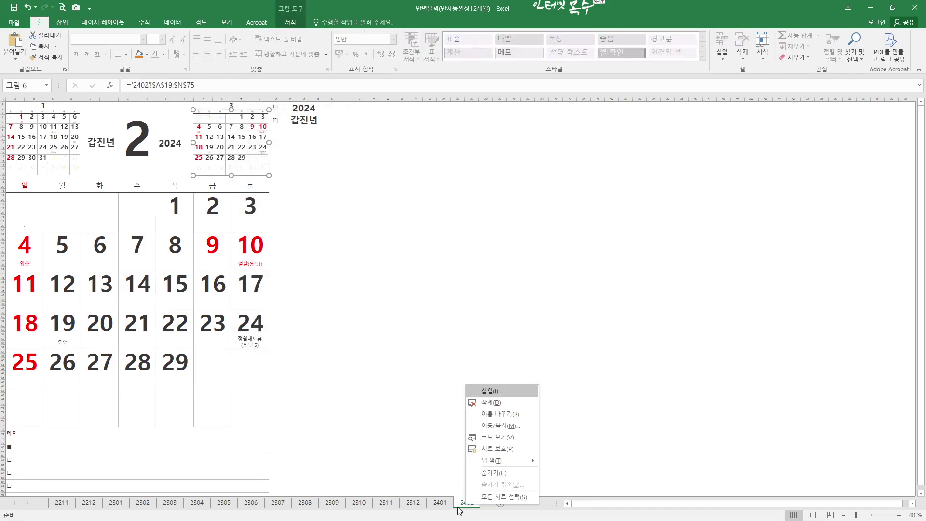
key("Escape")
right_click(468, 506)
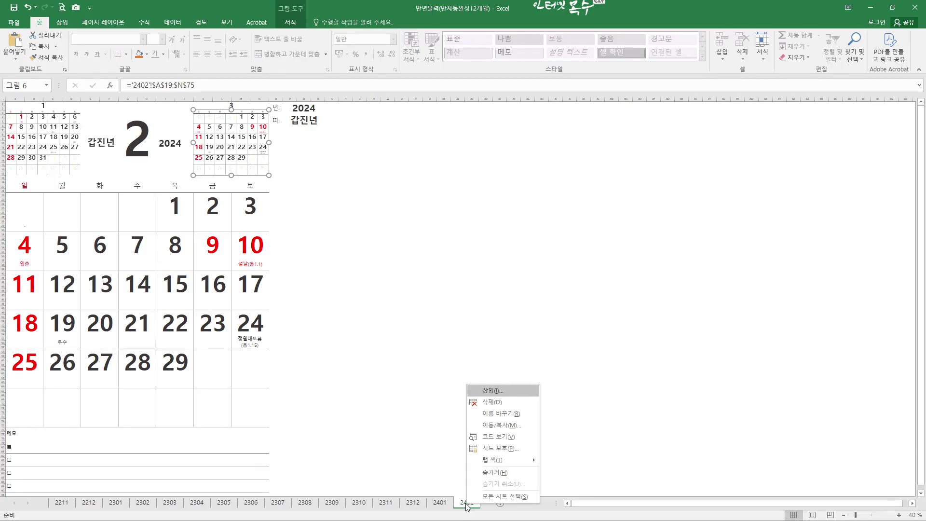
left_click(505, 426)
left_click_drag(568, 415, 563, 462)
left_click(460, 458)
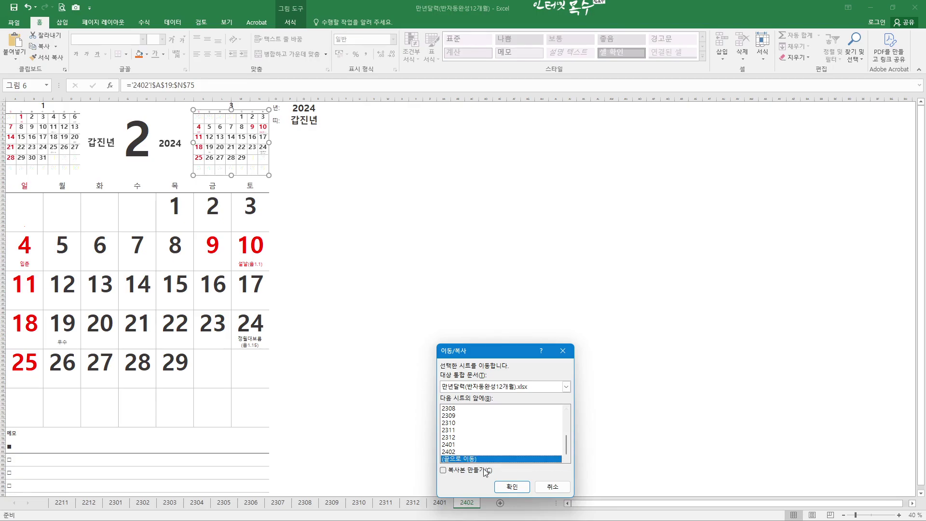
left_click(453, 471)
left_click(515, 491)
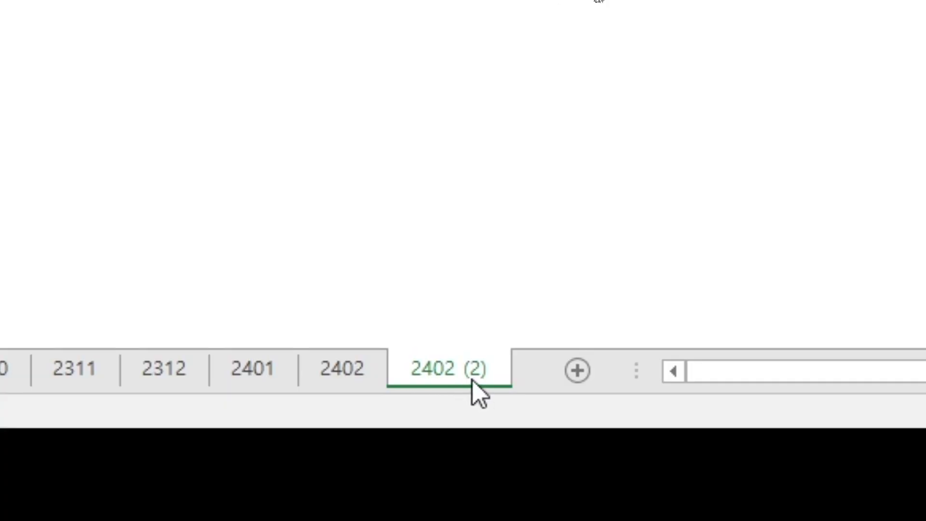
Step: Rename the copied sheet '2402 (2)' to 2403
double_click(453, 374)
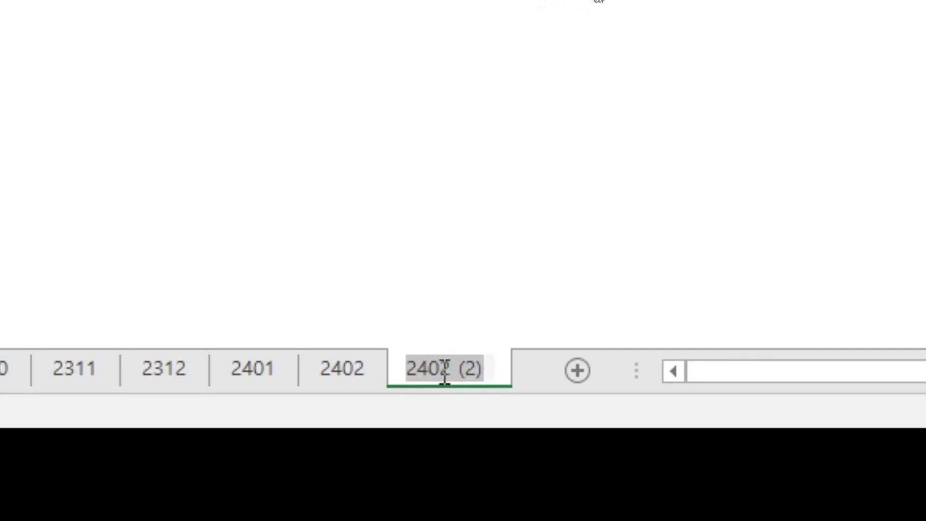
left_click_drag(441, 370, 545, 371)
type("3")
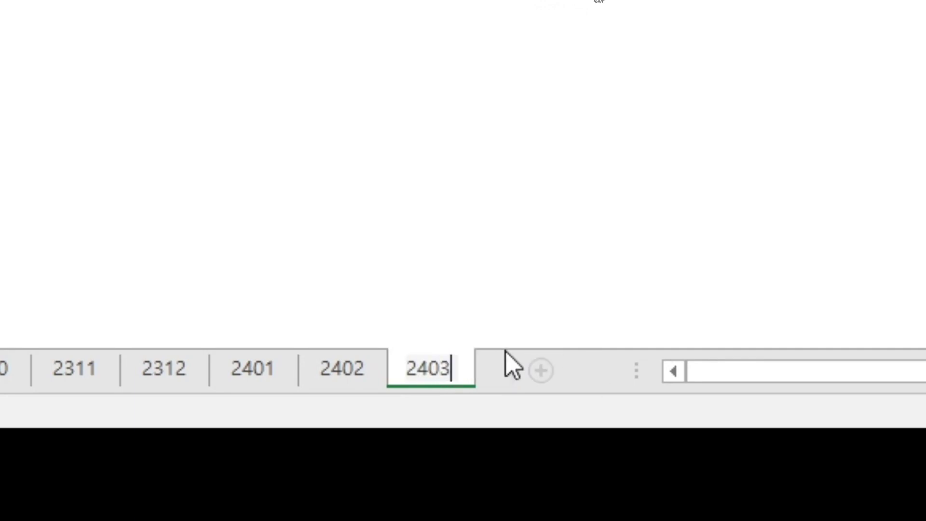
key("Return")
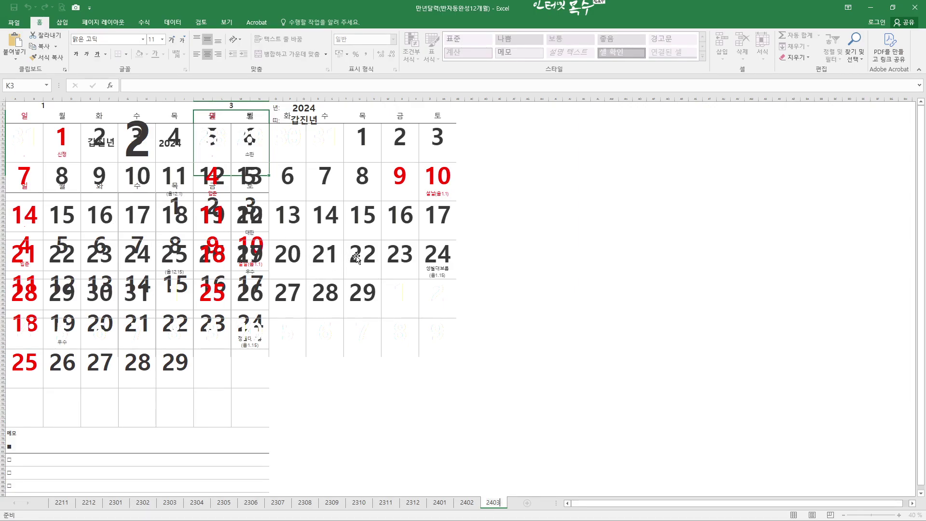
Step: Delete the pasted linked mini-calendar picture from sheet 2403
left_click(297, 244)
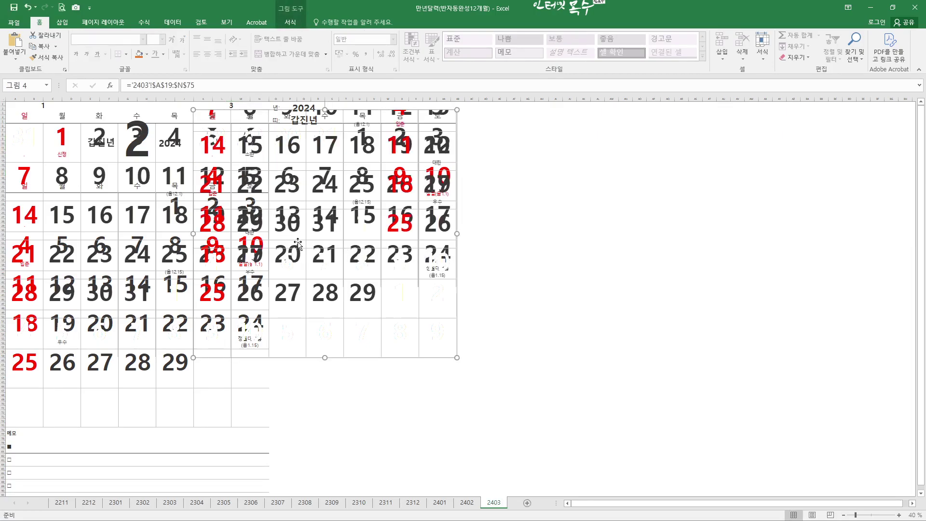
key("Delete")
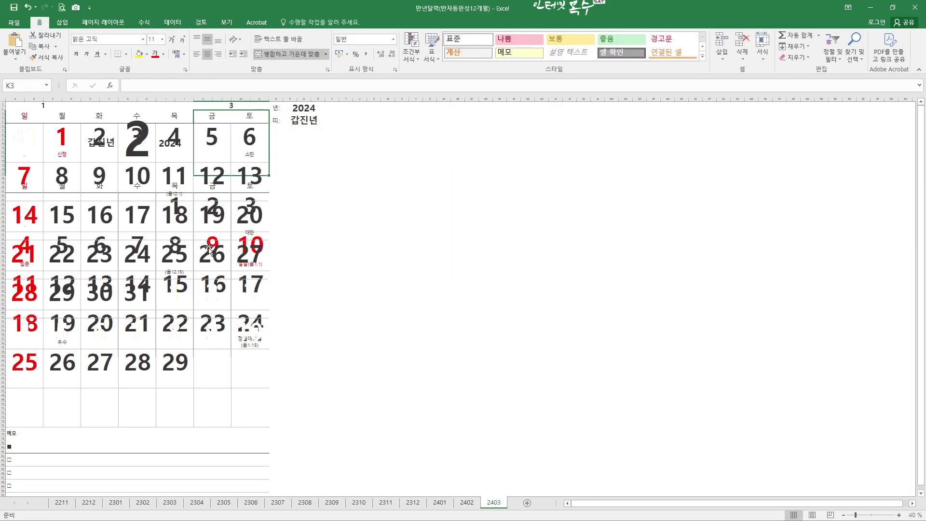
key("ctrl+z")
key("Delete")
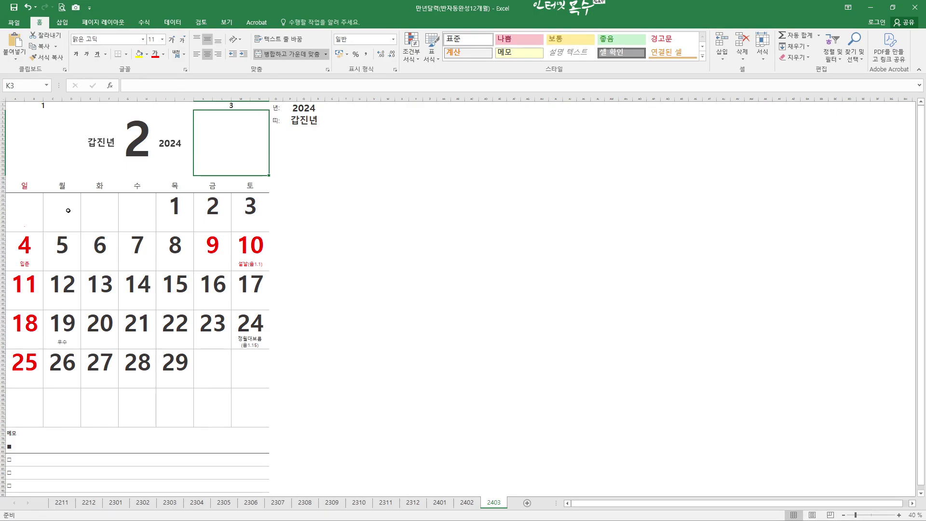
Step: Make the Monday–Saturday date cells dark grey
left_click_drag(62, 207, 242, 422)
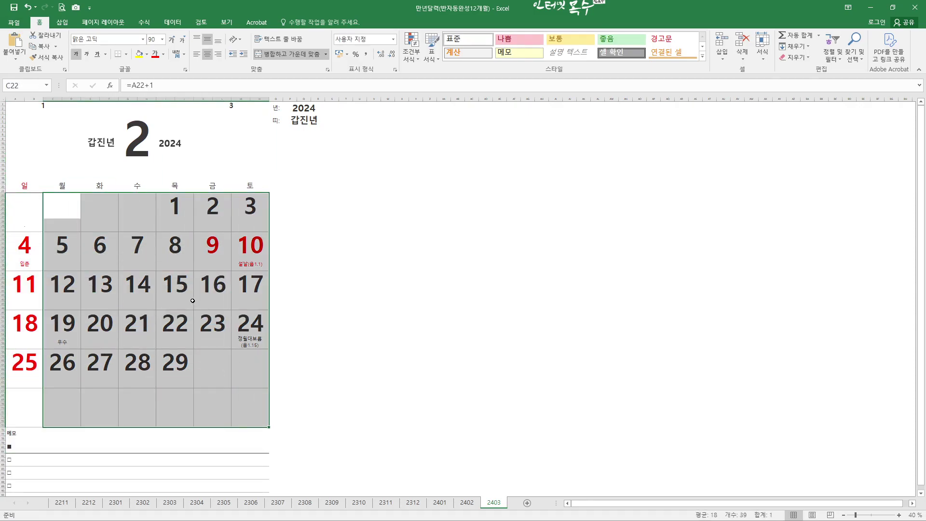
left_click(163, 54)
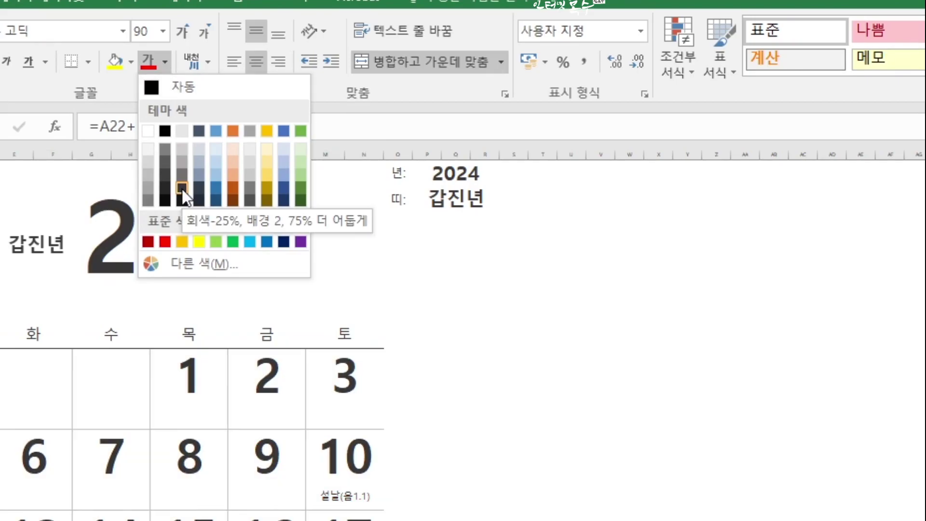
left_click(181, 189)
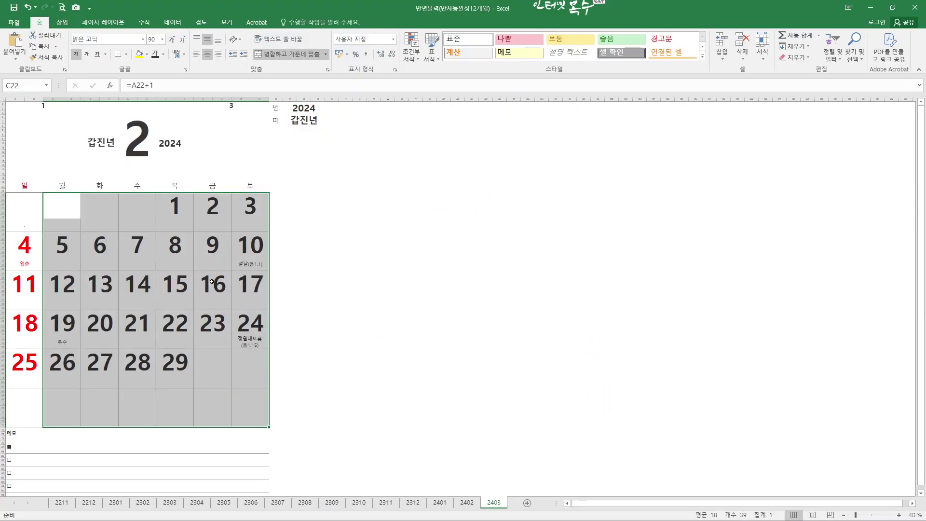
left_click(212, 281)
Step: Clear the holiday labels 입춘, 설날, 우수 and 정월대보름 from the two label rows
left_click_drag(21, 270, 248, 260)
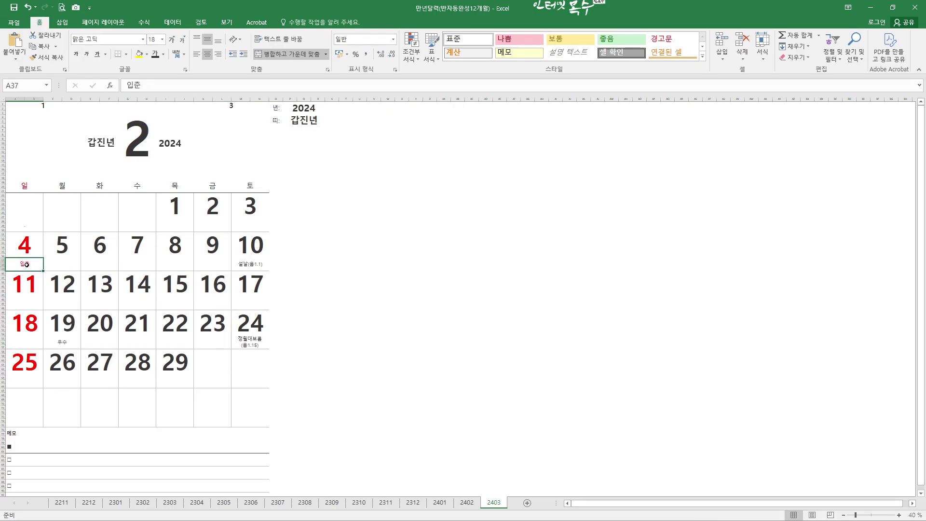
left_click_drag(24, 343, 263, 340)
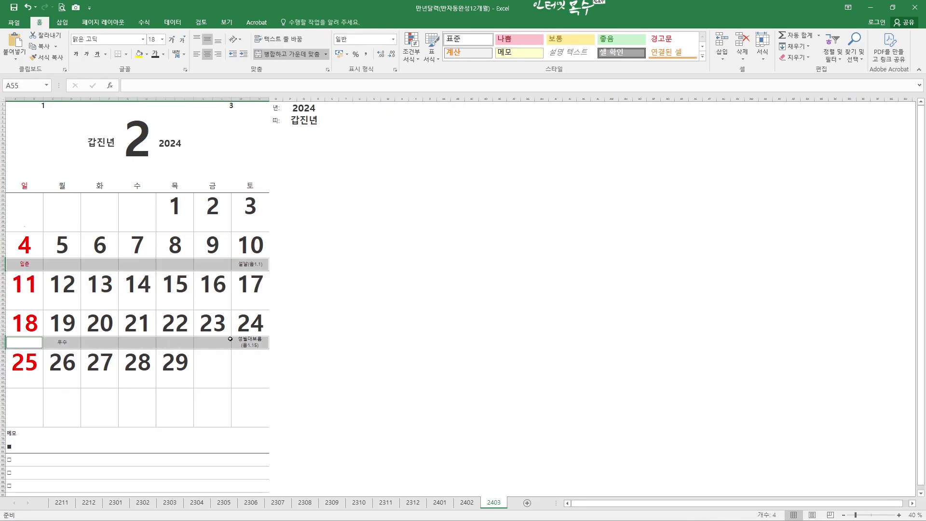
key("Delete")
left_click(239, 352)
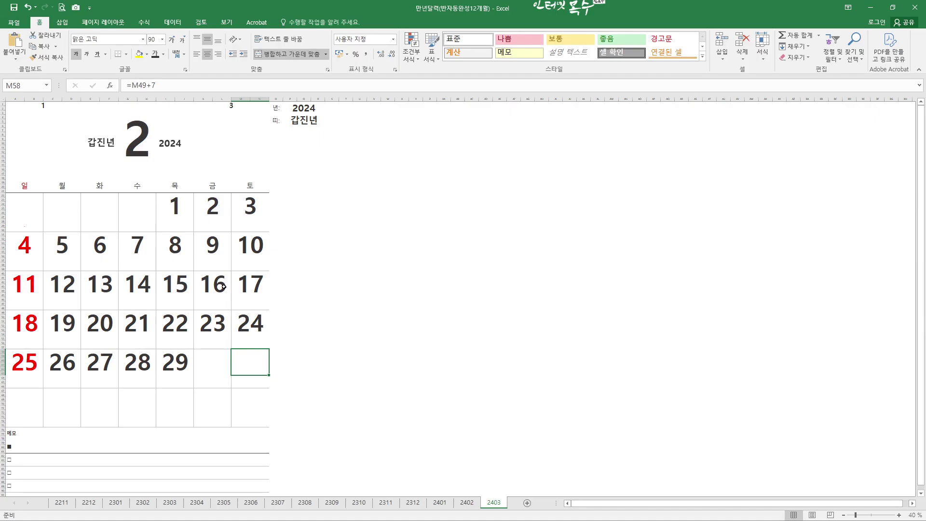
Step: Copy sheet 2403 to the end as 2404, then copy 2404 to the end as 2405
right_click(493, 508)
left_click(519, 439)
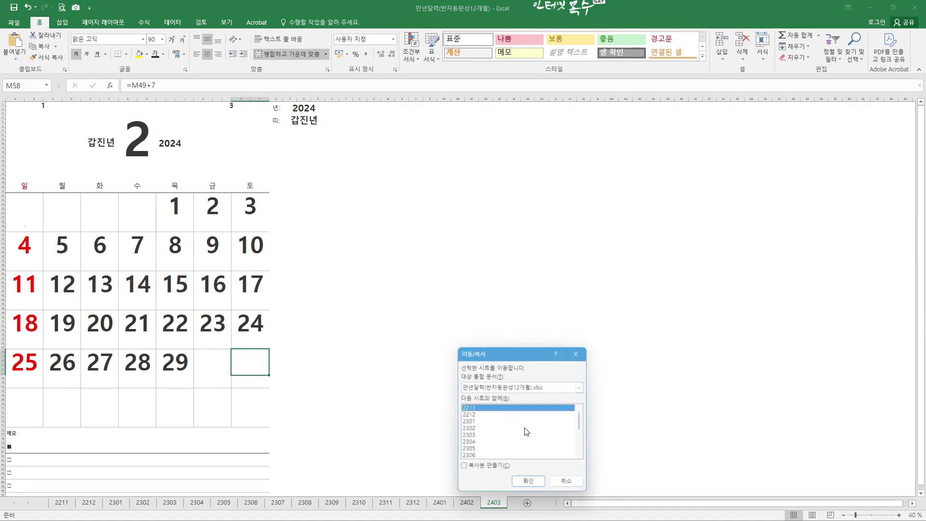
mouse_move(579, 420)
left_click_drag(585, 425, 586, 464)
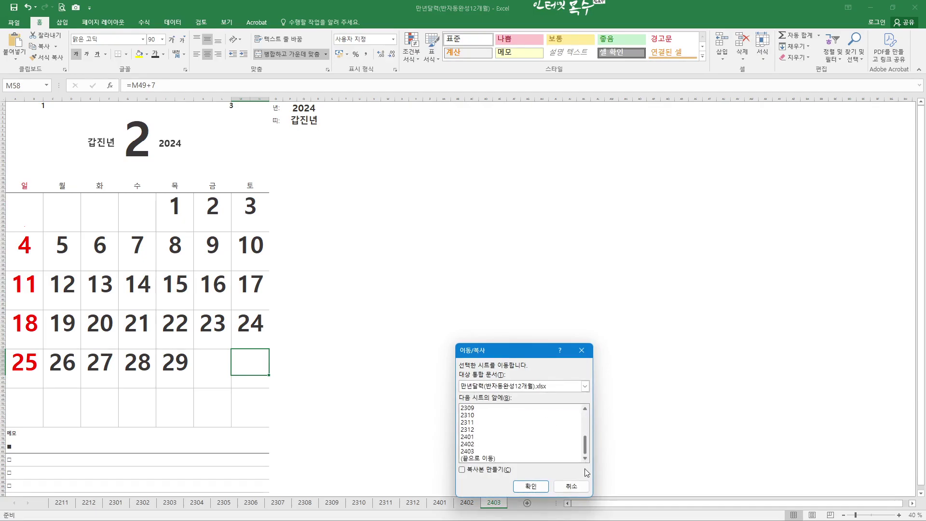
left_click(482, 458)
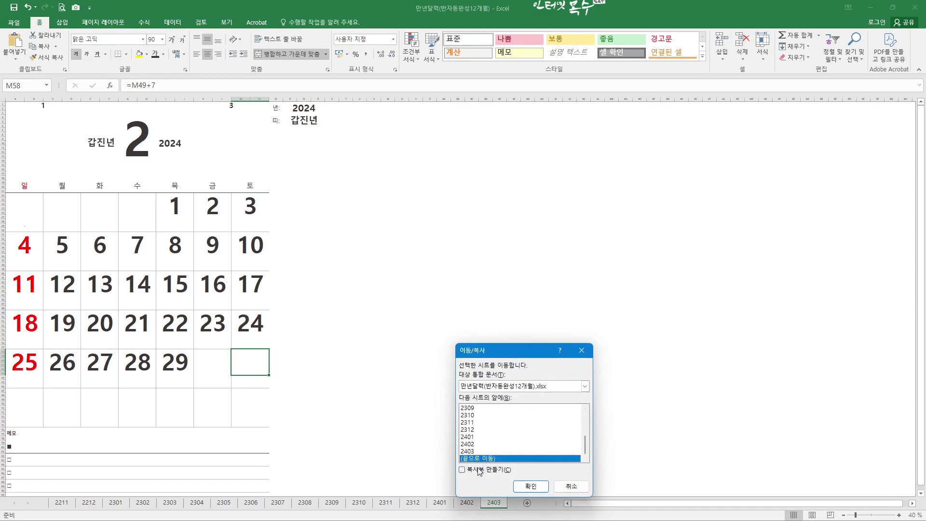
left_click(531, 486)
double_click(504, 503)
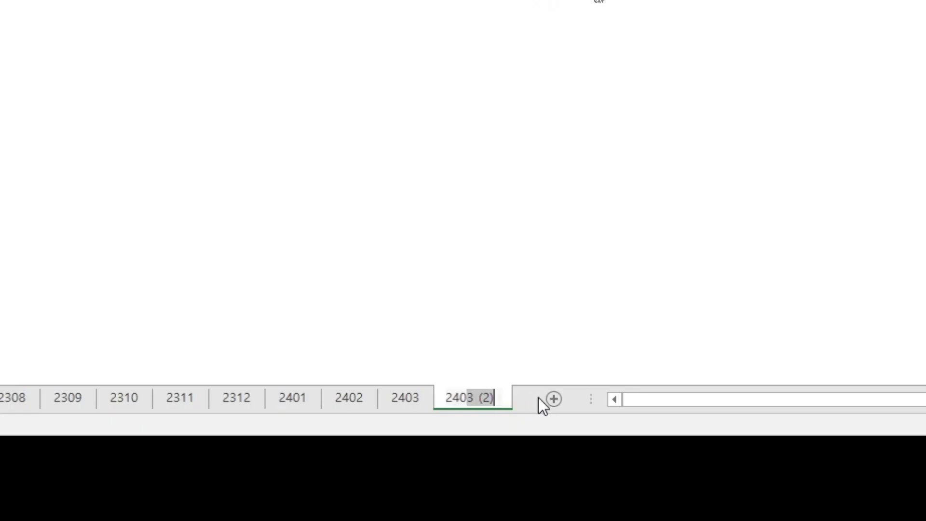
type("2404")
key("Return")
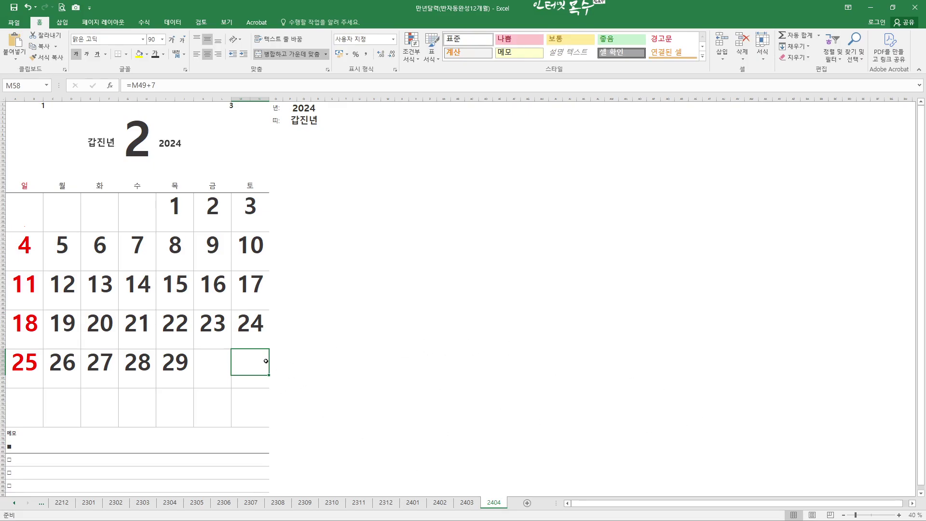
right_click(492, 503)
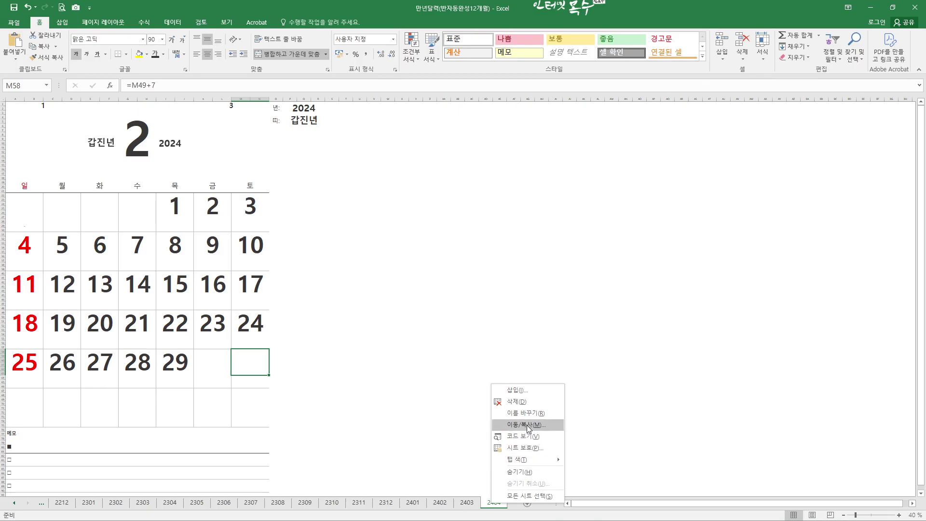
left_click(526, 425)
left_click(482, 456)
left_click(466, 471)
left_click(533, 484)
double_click(499, 503)
type("2405")
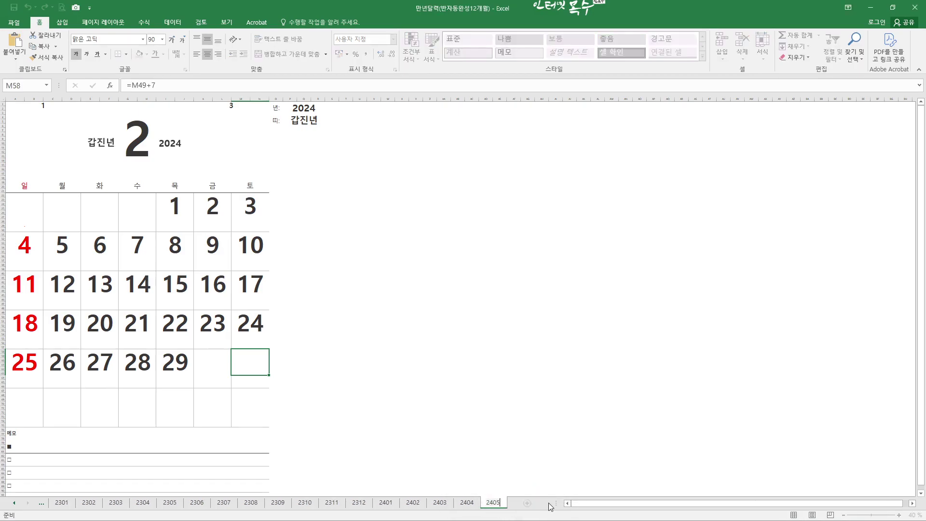
key("Return")
Step: Add end-of-workbook copies of the latest month sheet, named 2406 and 2407
right_click(492, 503)
left_click(524, 425)
left_click(501, 461)
left_click(460, 472)
left_click(529, 488)
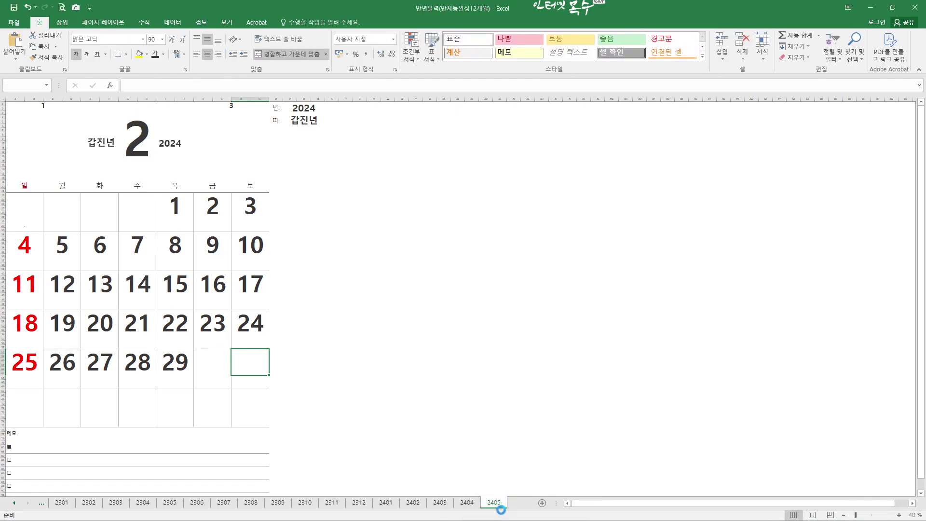
double_click(497, 503)
type("2406")
key("Return")
right_click(493, 503)
left_click(524, 425)
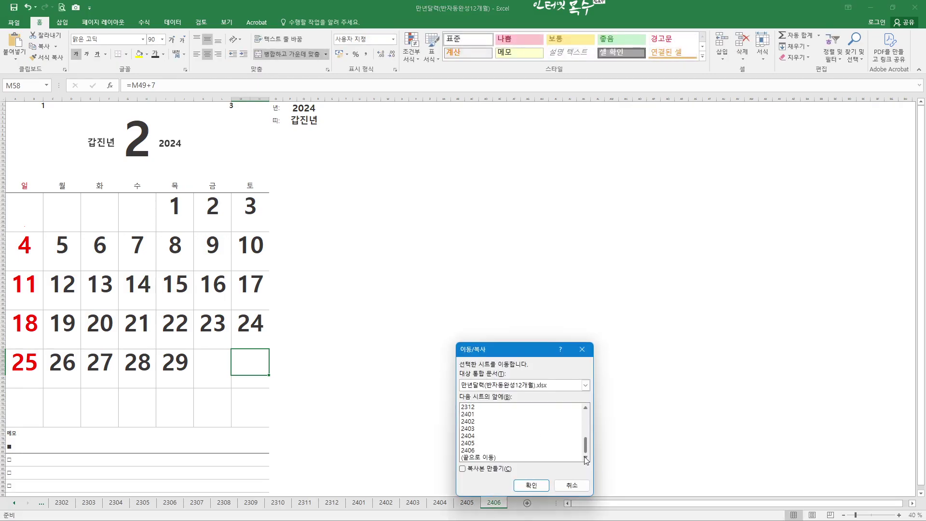
left_click(499, 459)
left_click(461, 472)
left_click(525, 485)
double_click(499, 503)
type("2407")
key("Return")
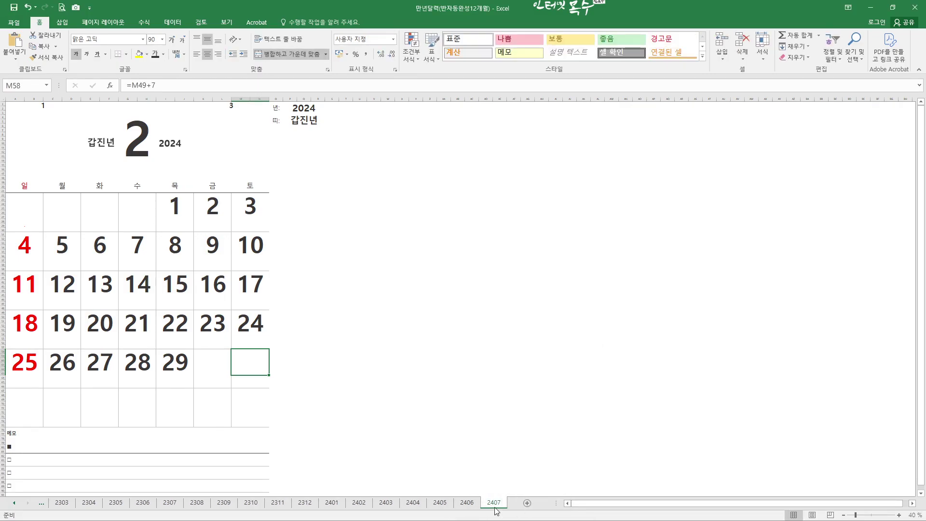
Step: Add two more month-sheet copies at the end, named 2408 and 2409
right_click(493, 503)
left_click(524, 424)
left_click(502, 459)
left_click(451, 471)
left_click(510, 486)
double_click(496, 503)
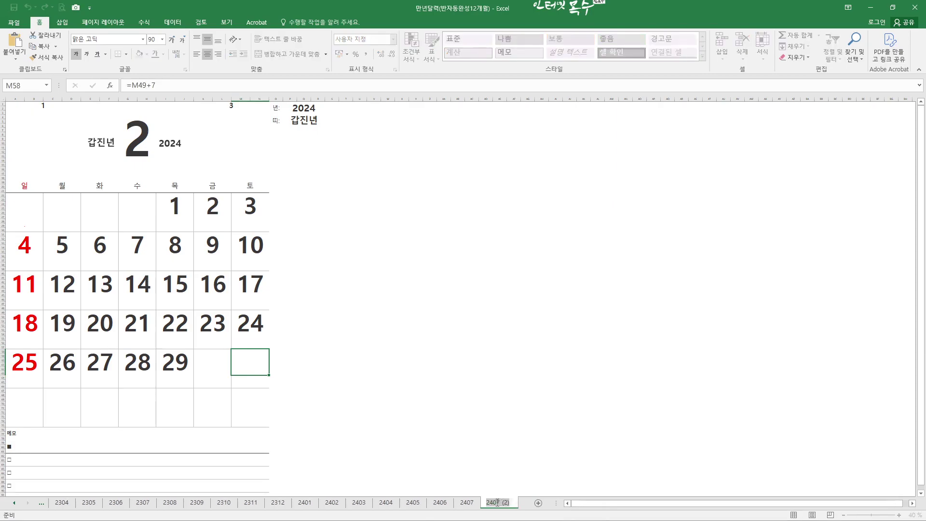
type("2408")
key("Return")
right_click(493, 503)
left_click(525, 427)
left_click(502, 458)
left_click(468, 473)
left_click(526, 485)
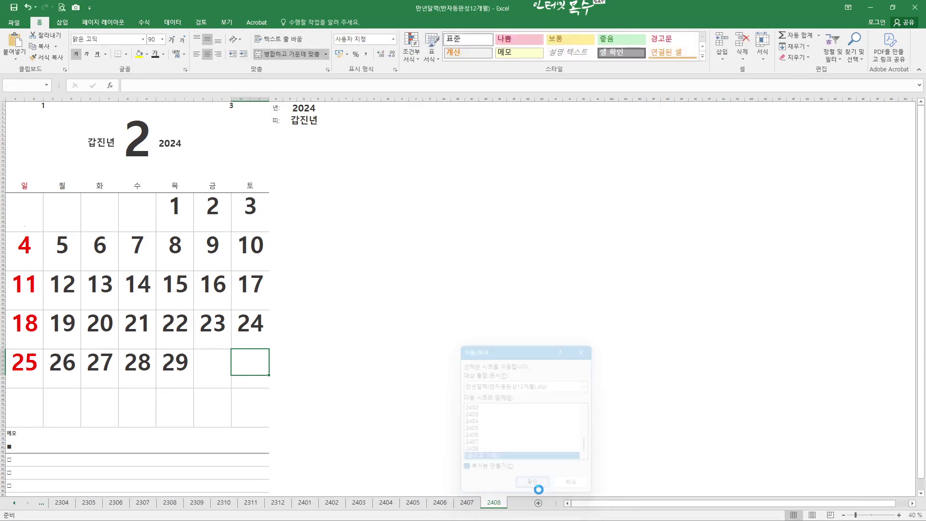
double_click(497, 503)
type("2409")
key("Return")
Step: Continue duplicating the latest sheet to the end as 2410 and 2411
right_click(492, 503)
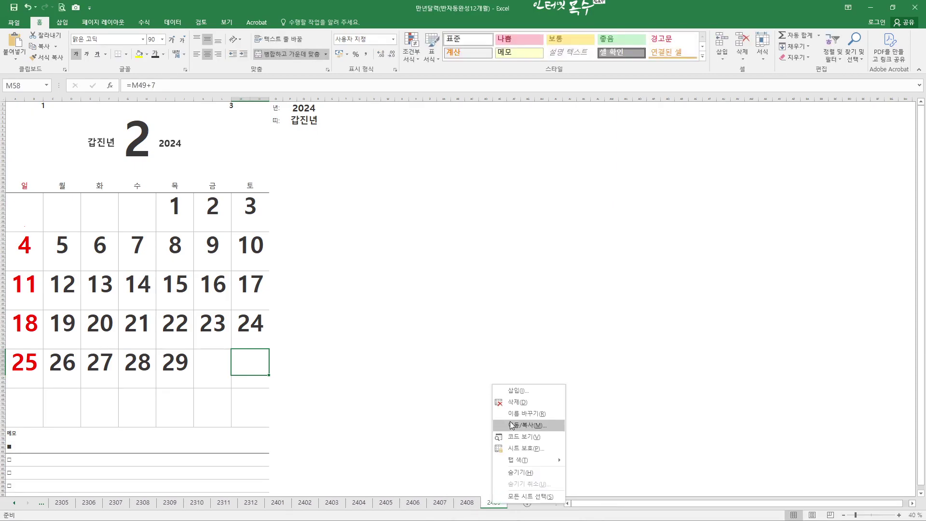
left_click(526, 425)
left_click(482, 457)
left_click(452, 468)
left_click(519, 485)
double_click(494, 503)
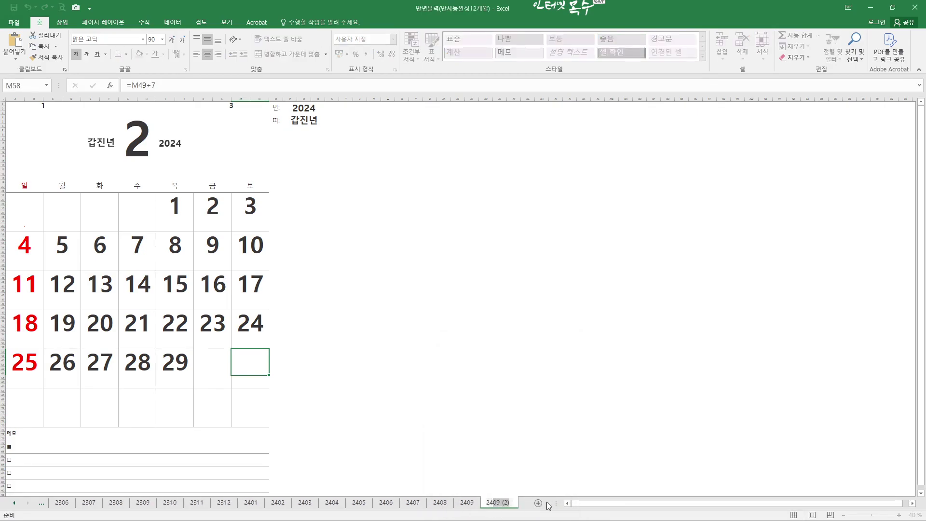
type("2410")
key("Return")
right_click(494, 503)
left_click(511, 430)
left_click_drag(577, 423, 579, 453)
left_click(482, 459)
left_click(456, 470)
left_click(525, 487)
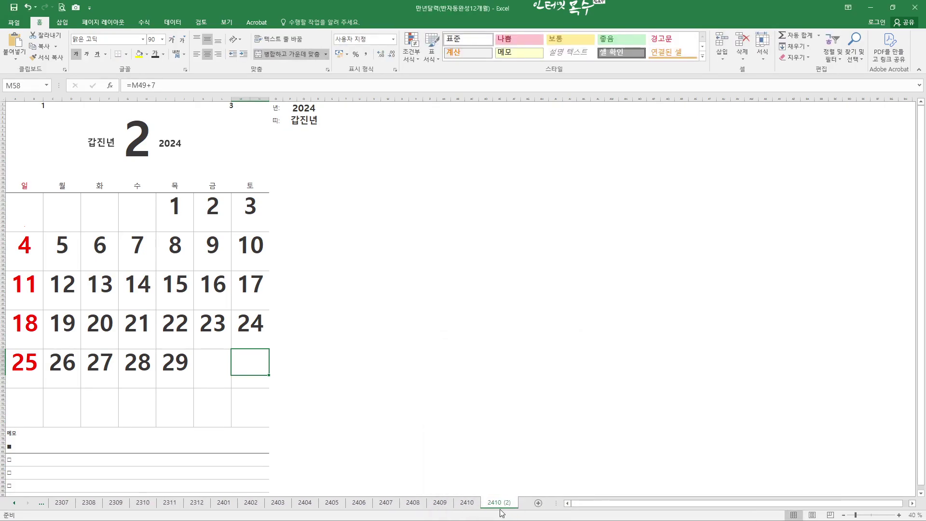
double_click(498, 503)
type("2411")
key("Return")
Step: Create the final 2024 sheet 2412 and a January 2025 copy named 2501
right_click(494, 503)
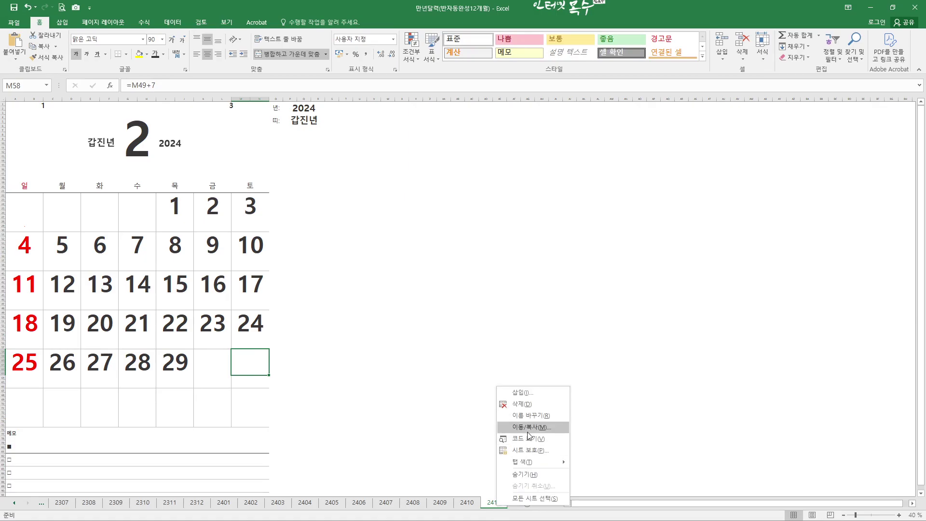
left_click(526, 425)
left_click(455, 470)
left_click(525, 487)
double_click(494, 503)
type("2412")
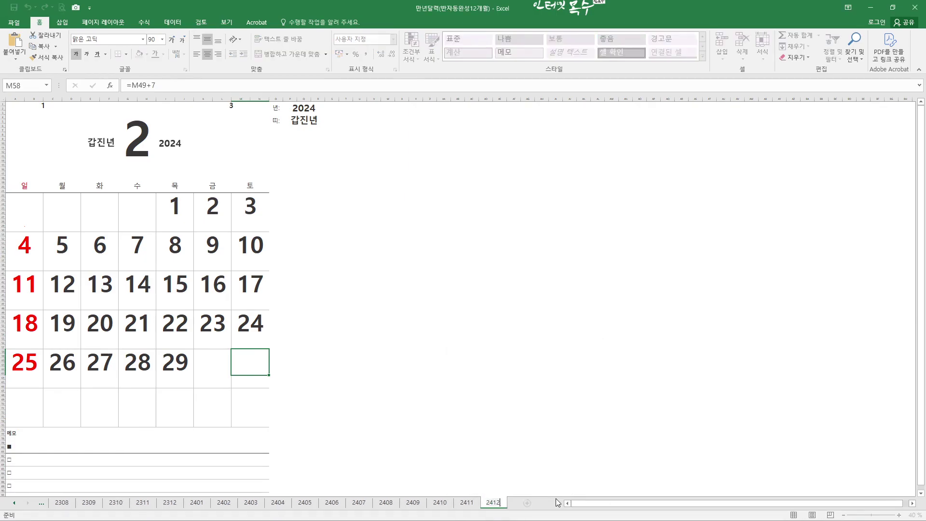
key("Return")
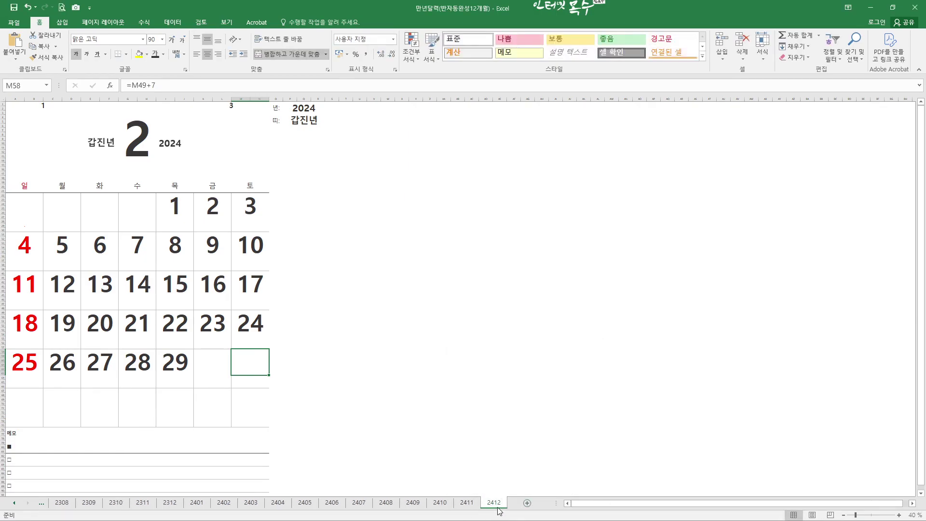
right_click(495, 506)
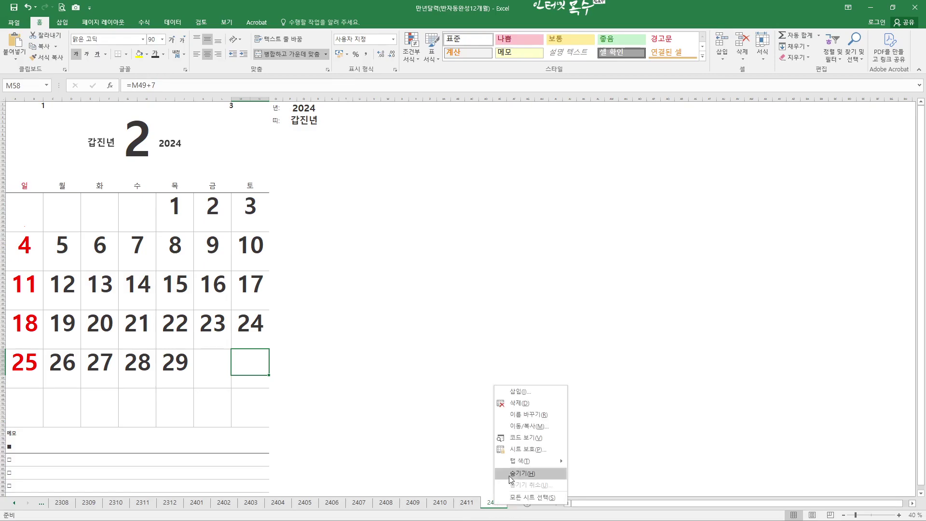
left_click(535, 437)
scroll(542, 431, "down", 5)
left_click(482, 456)
left_click(468, 466)
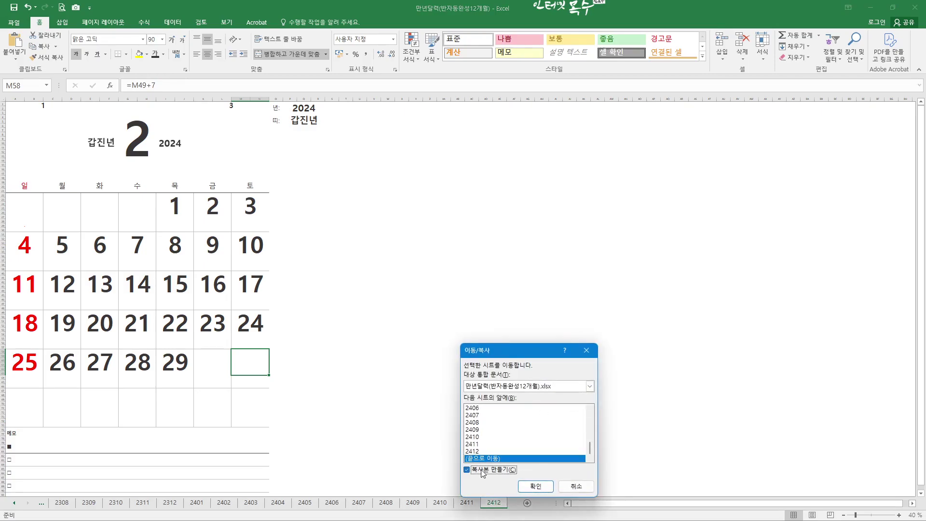
left_click(533, 481)
double_click(492, 503)
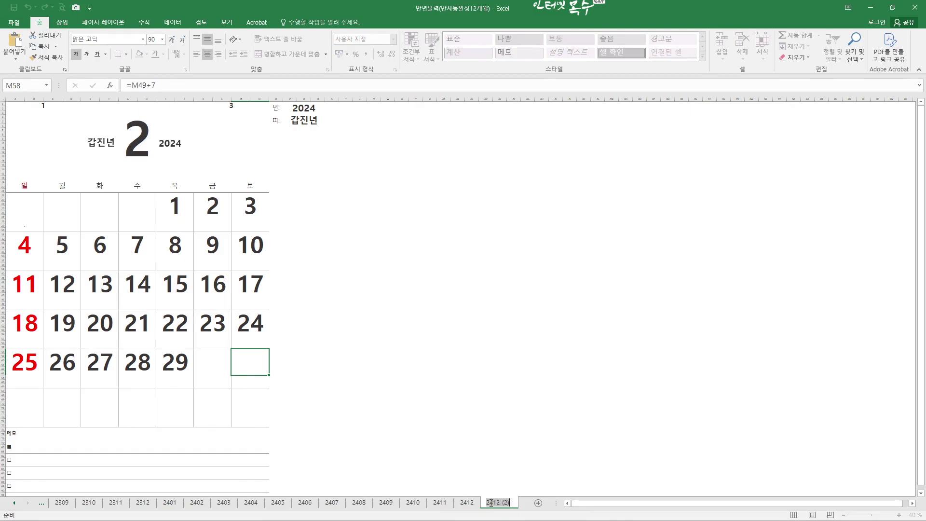
type("2501")
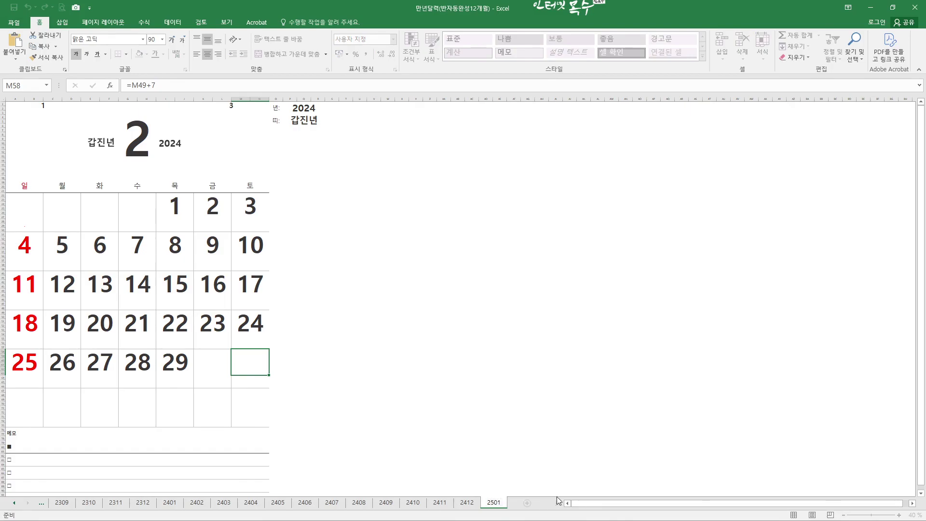
Step: Duplicate sheet 2501 to the end, name the copy 2502, and scroll back to earlier tabs
right_click(495, 503)
left_click(532, 428)
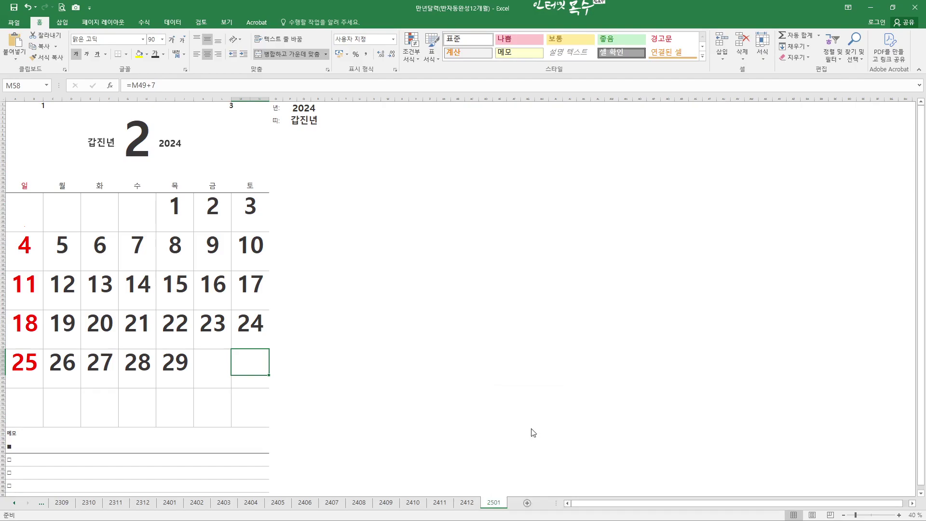
scroll(592, 435, "down", 5)
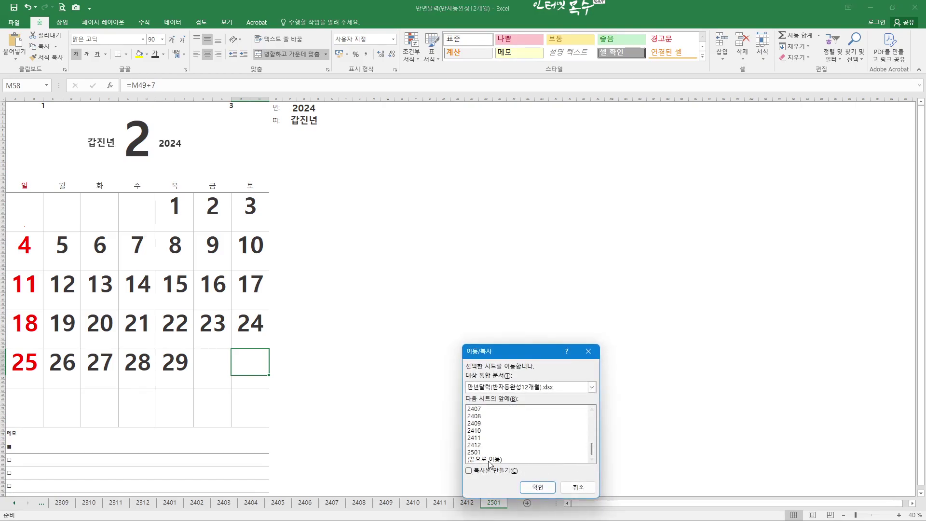
left_click(489, 459)
left_click(468, 470)
left_click(537, 486)
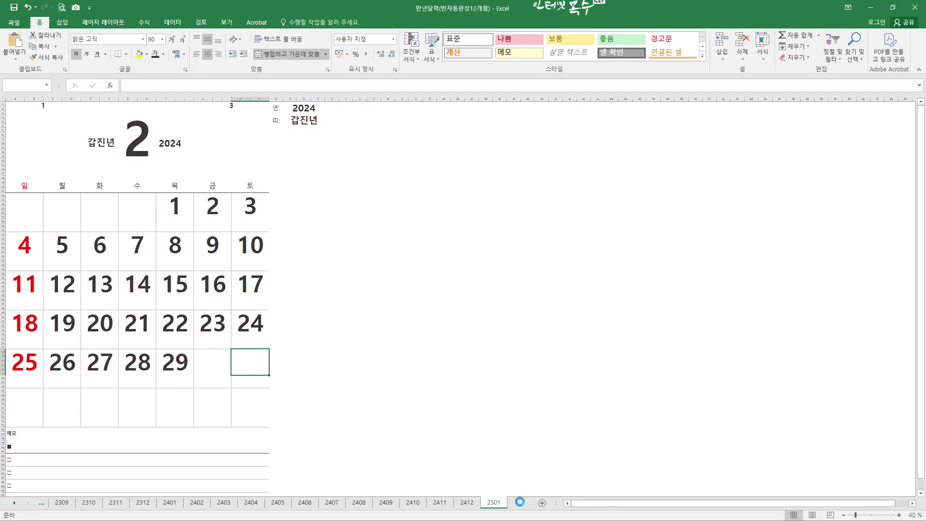
double_click(504, 503)
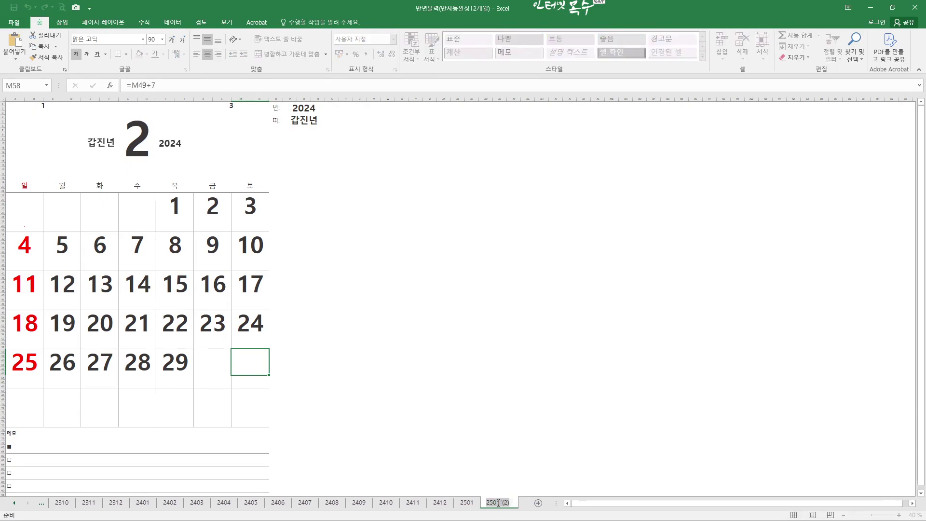
left_click_drag(496, 503, 501, 503)
type("2")
key("Return")
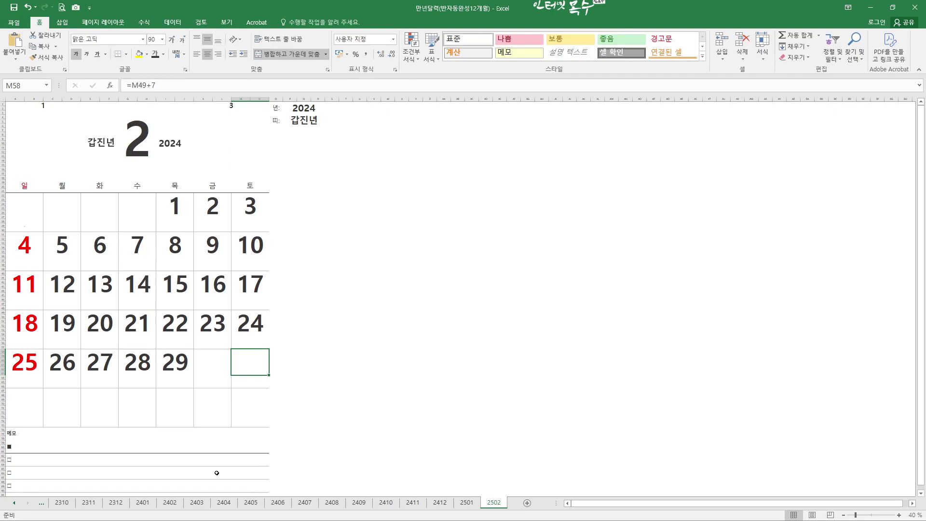
left_click(14, 502)
left_click(14, 502)
Step: Set the big month number to 3 on sheet 2403 and 4 on sheet 2404
left_click(14, 502)
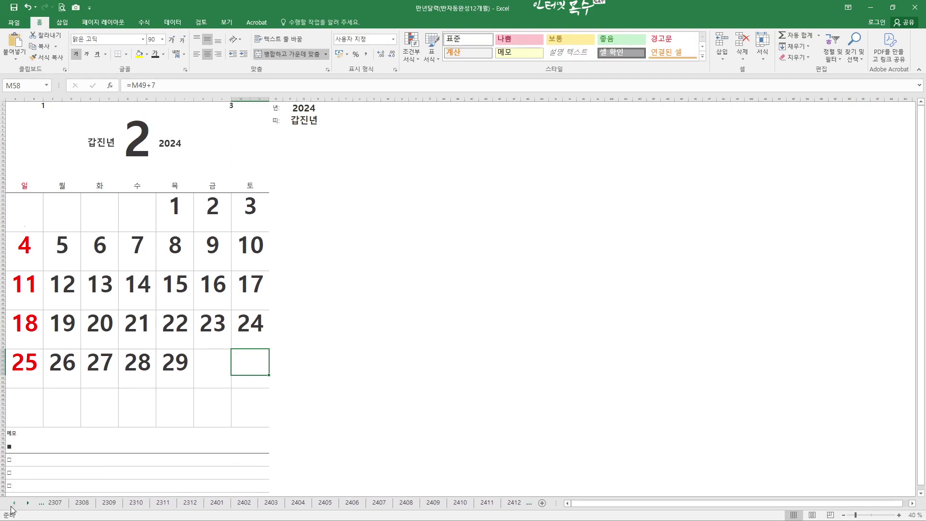
left_click(14, 502)
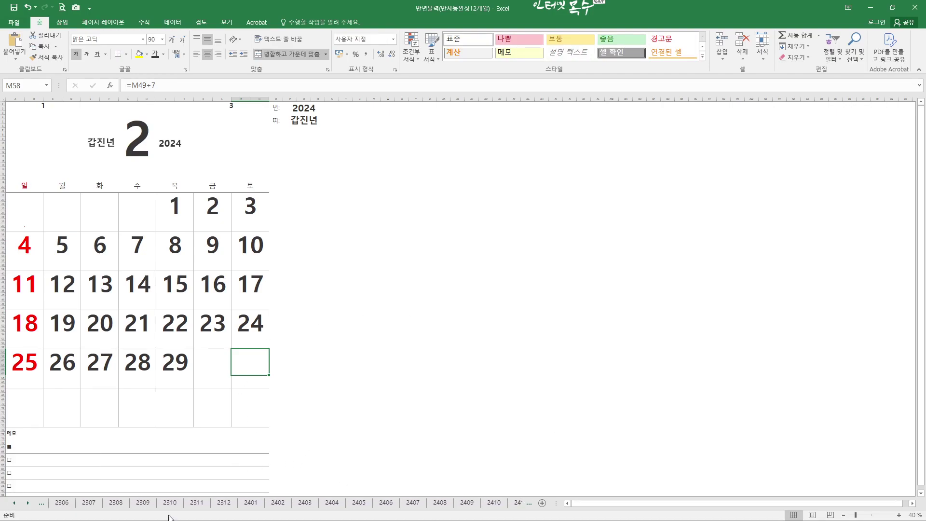
left_click(250, 503)
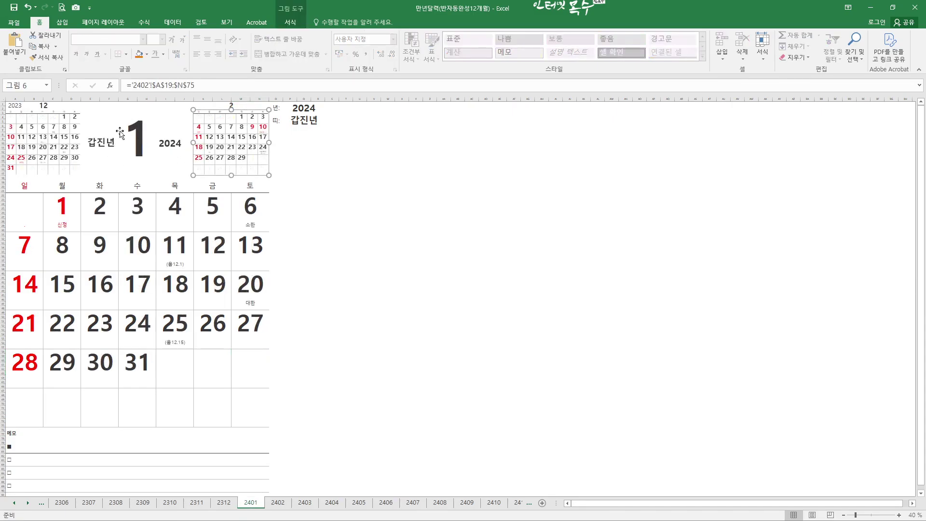
left_click(278, 503)
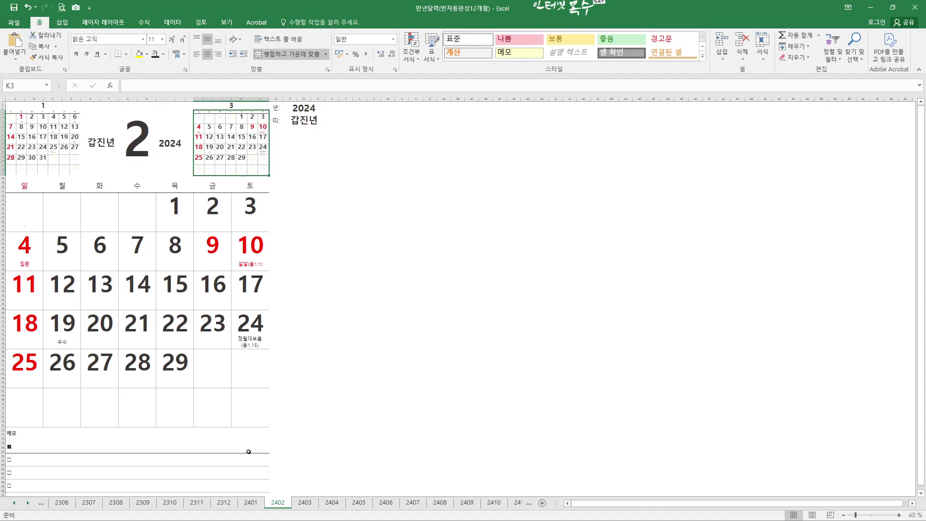
left_click(305, 503)
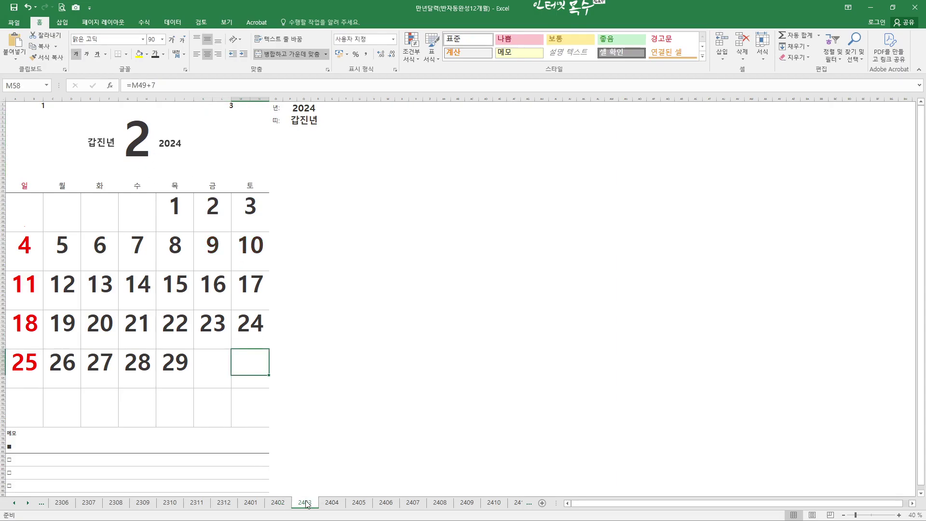
left_click(137, 144)
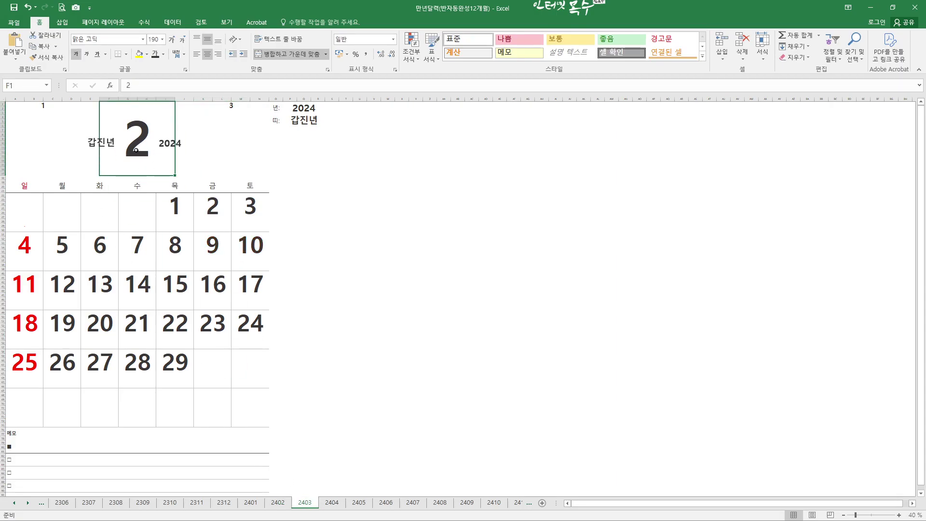
type("3")
key("Return")
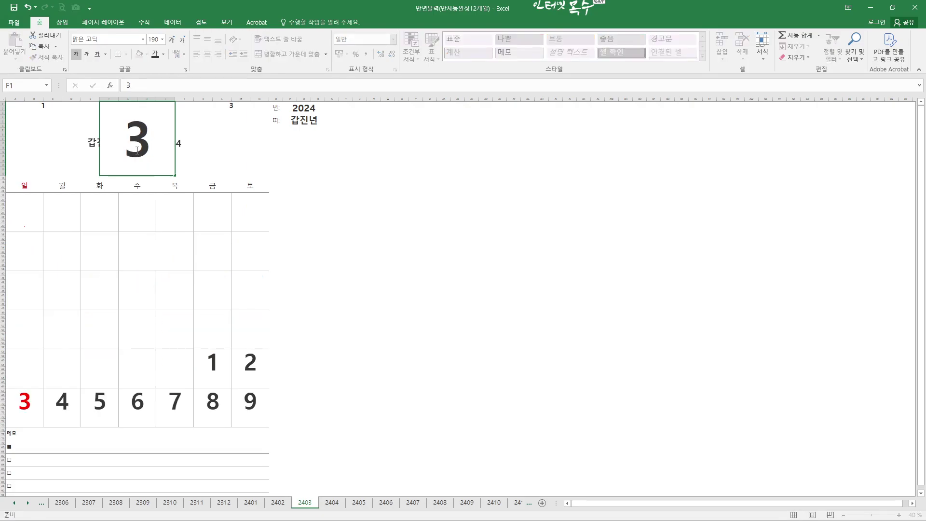
left_click(332, 503)
left_click(142, 144)
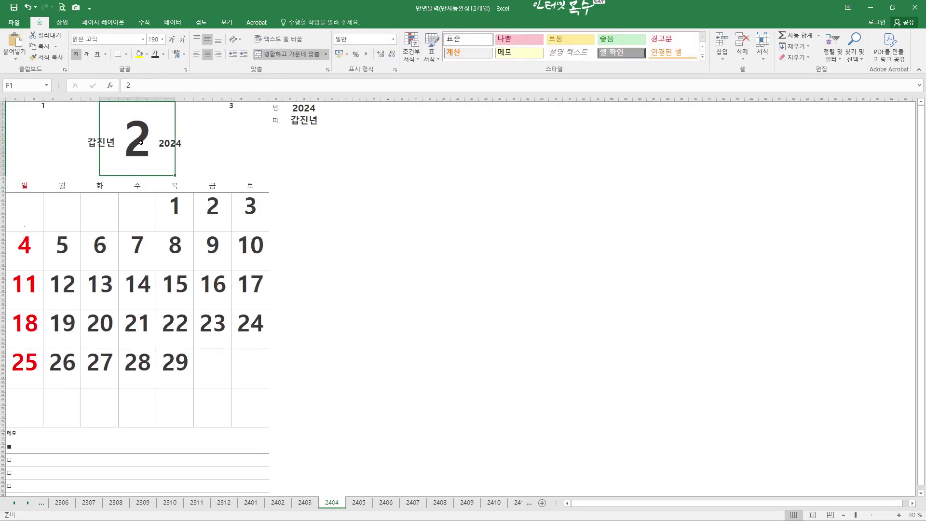
type("4")
key("Return")
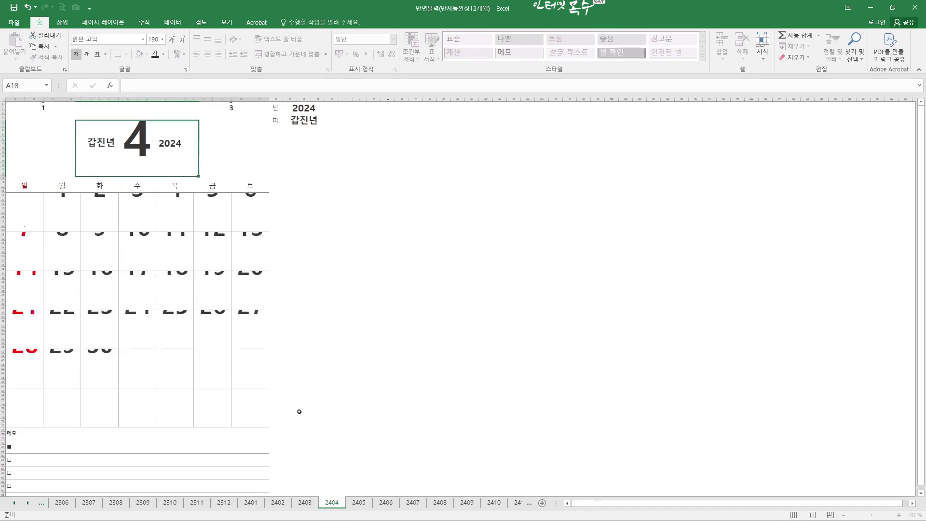
Step: Set the month number on sheets 2405, 2406 and 2407 to 5, 6 and 7
left_click(359, 502)
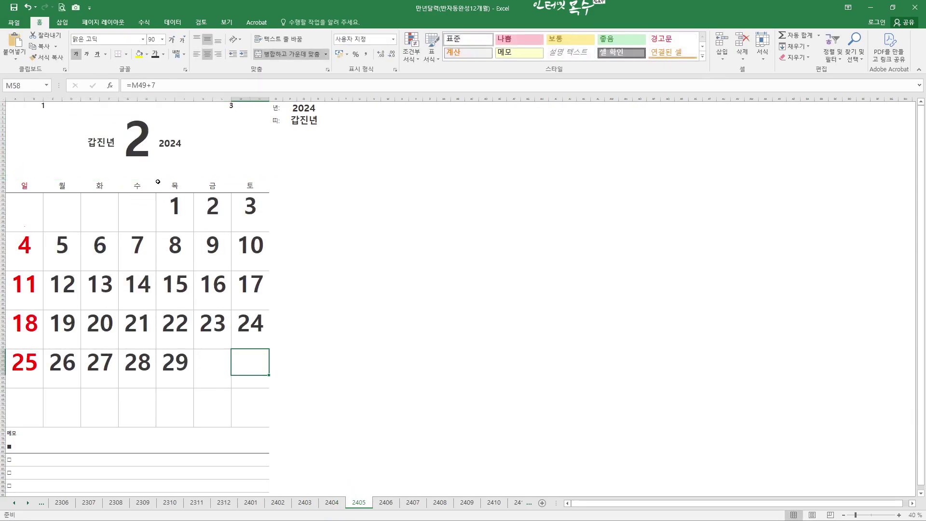
left_click(139, 144)
type("5")
key("Return")
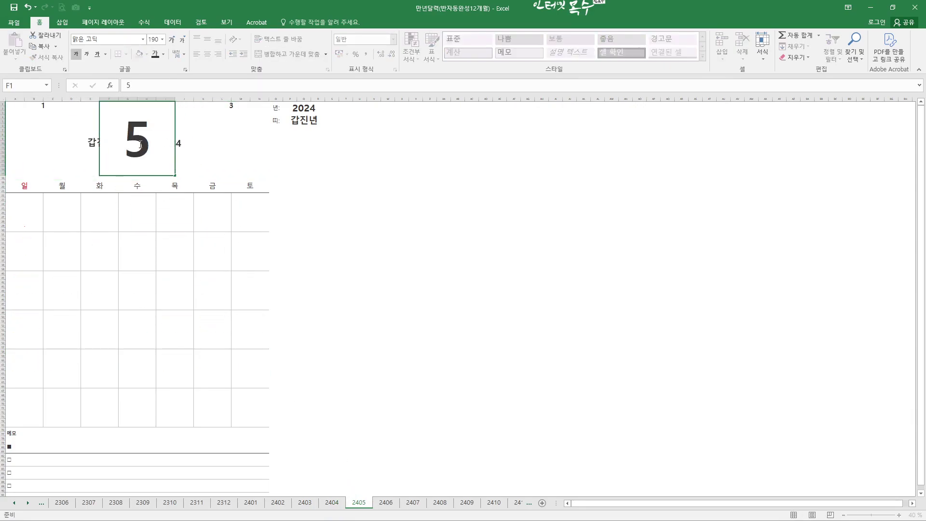
left_click(387, 501)
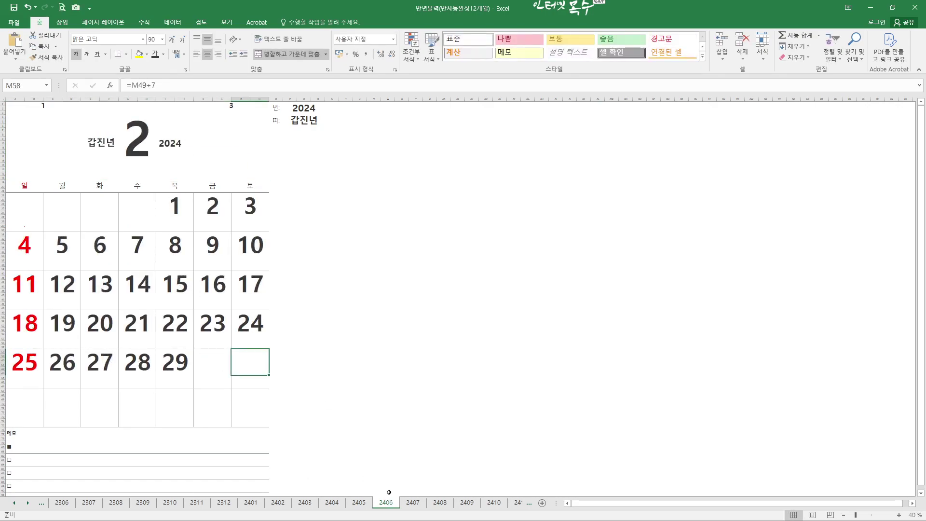
left_click(137, 152)
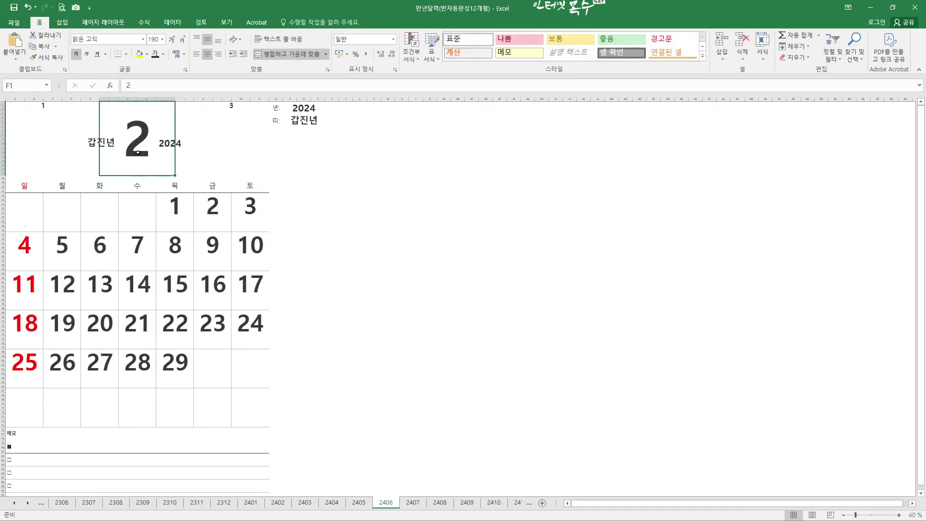
type("6")
key("Return")
left_click(413, 502)
left_click(141, 146)
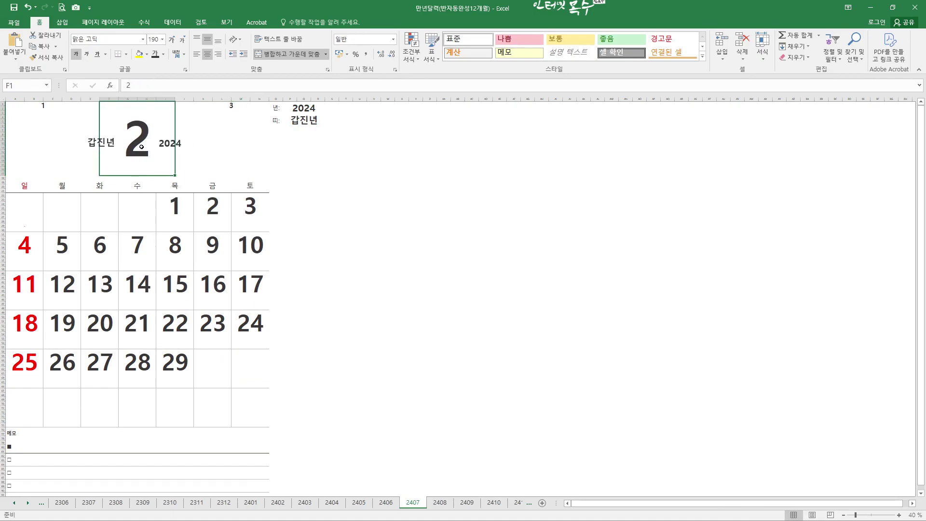
type("7")
key("Return")
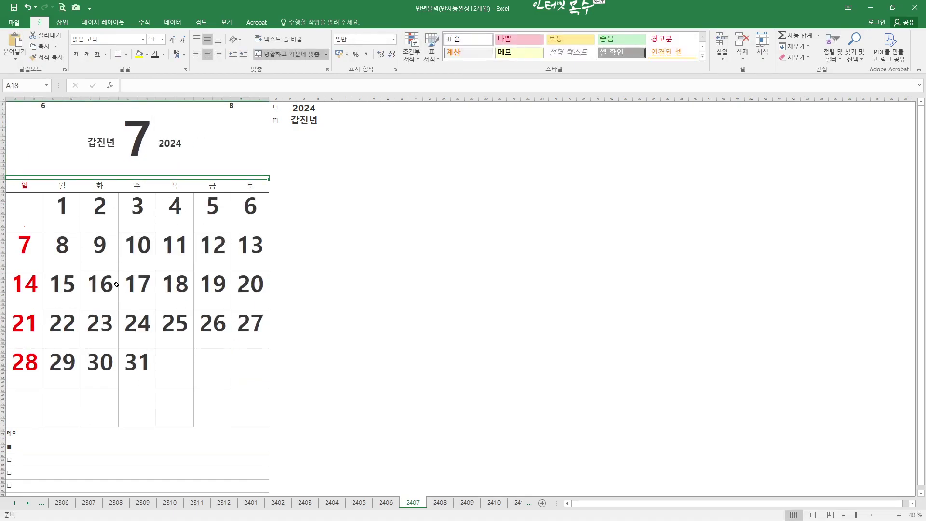
Step: Enter month numbers 8, 9, 10 and 11 on sheets 2408–2411, then move past sheet 2412 to 2501
left_click(439, 502)
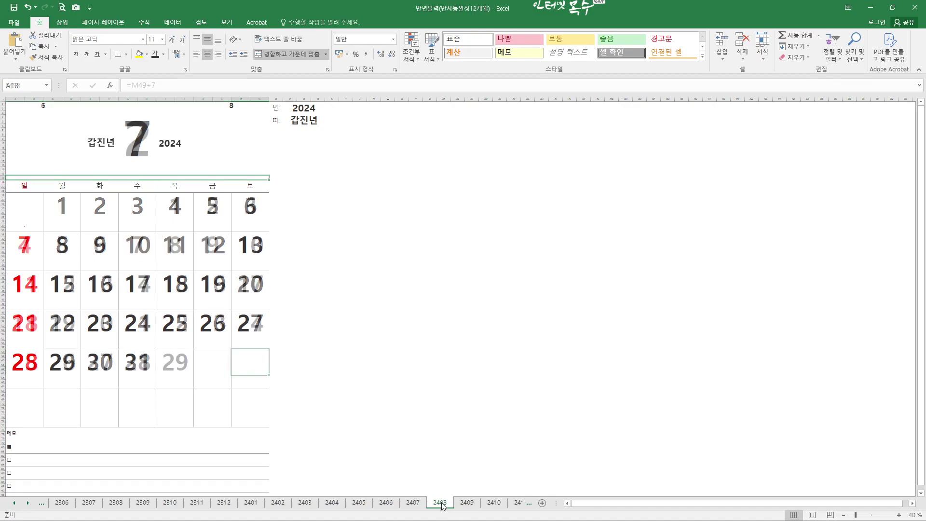
left_click(146, 147)
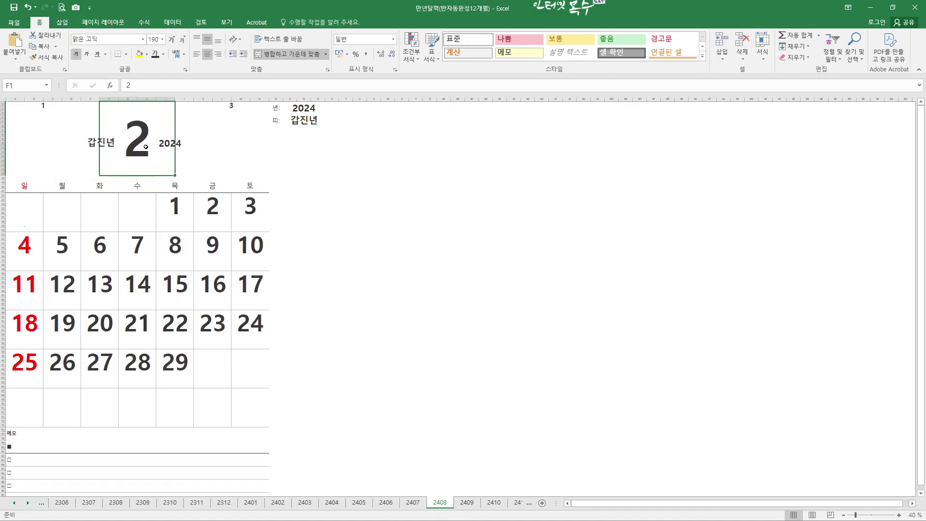
type("8")
left_click(467, 502)
left_click(138, 139)
type("9")
left_click(494, 502)
left_click(138, 140)
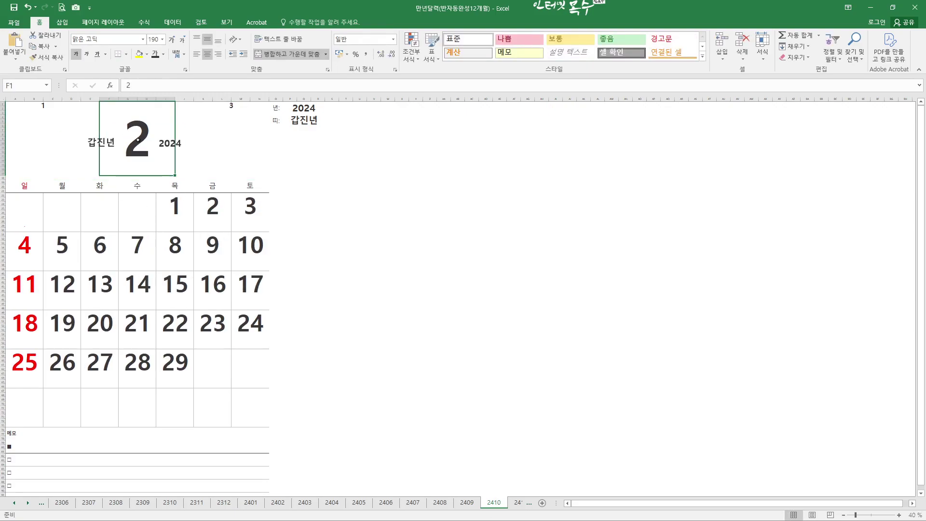
type("10")
left_click(516, 502)
left_click(138, 140)
type("11")
left_click(516, 502)
left_click(131, 147)
key("ctrl+Page_Down")
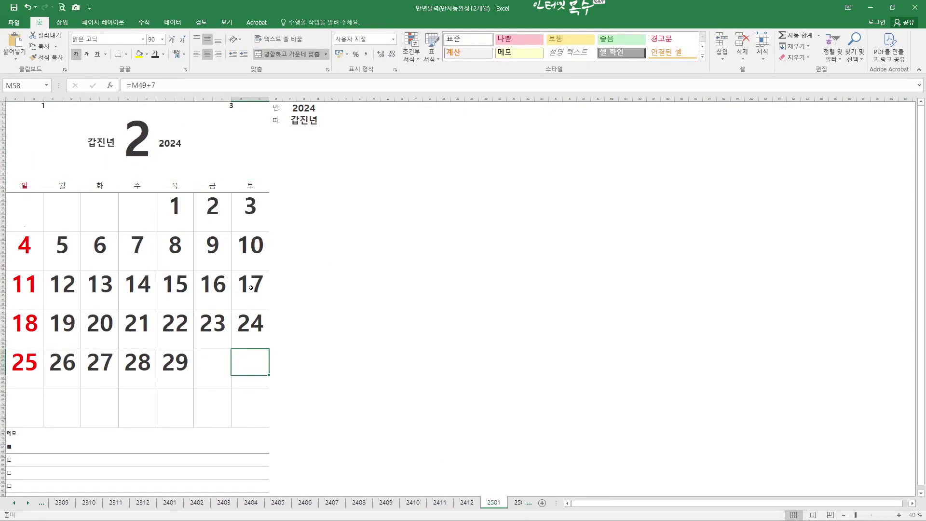
Step: On sheet 2501, set the year to 2025 and the month to 1 for January 2025
left_click(303, 107)
type("2")
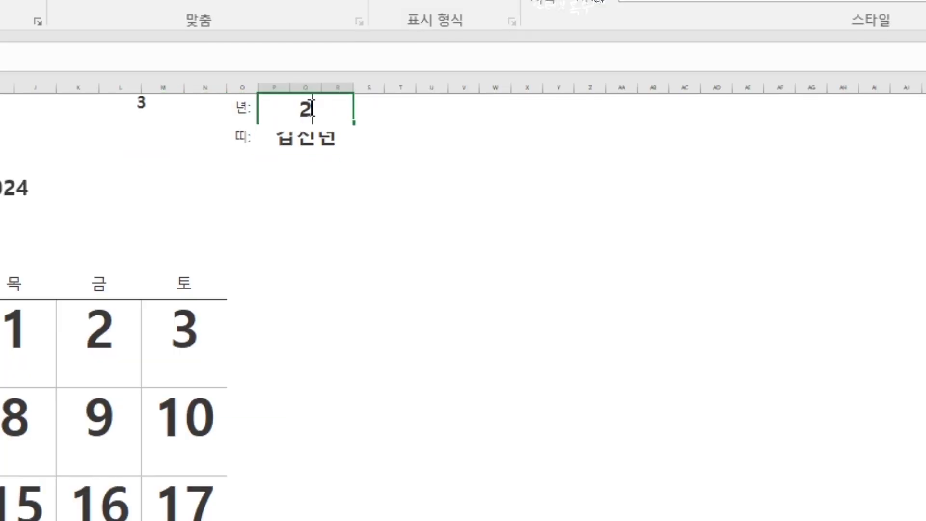
type("025")
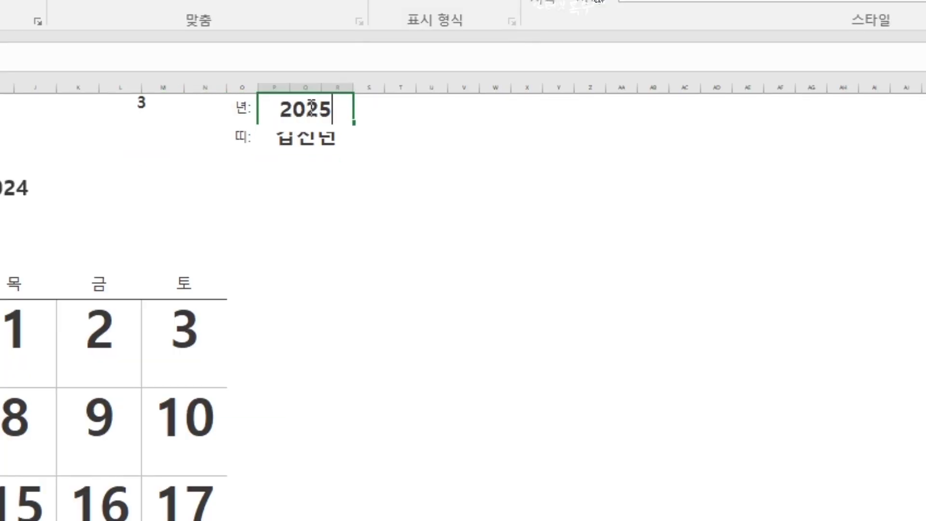
key("Return")
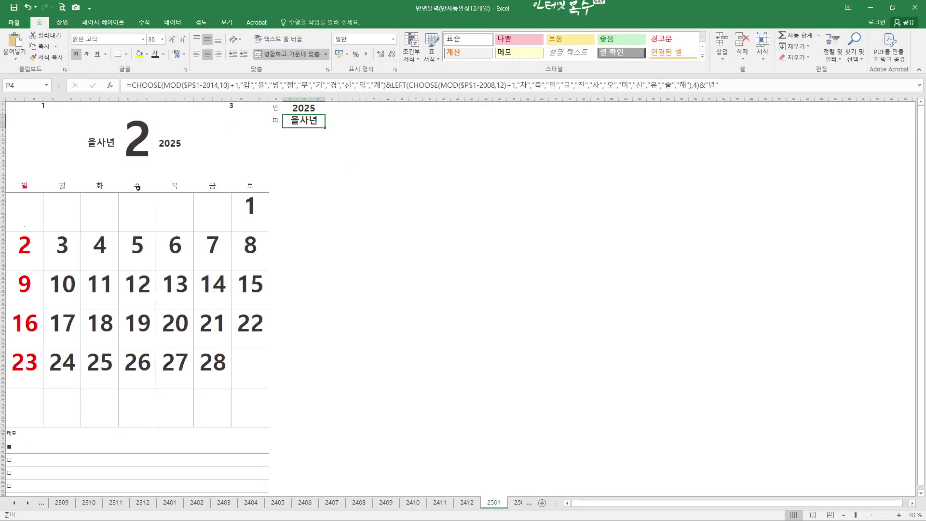
left_click(146, 148)
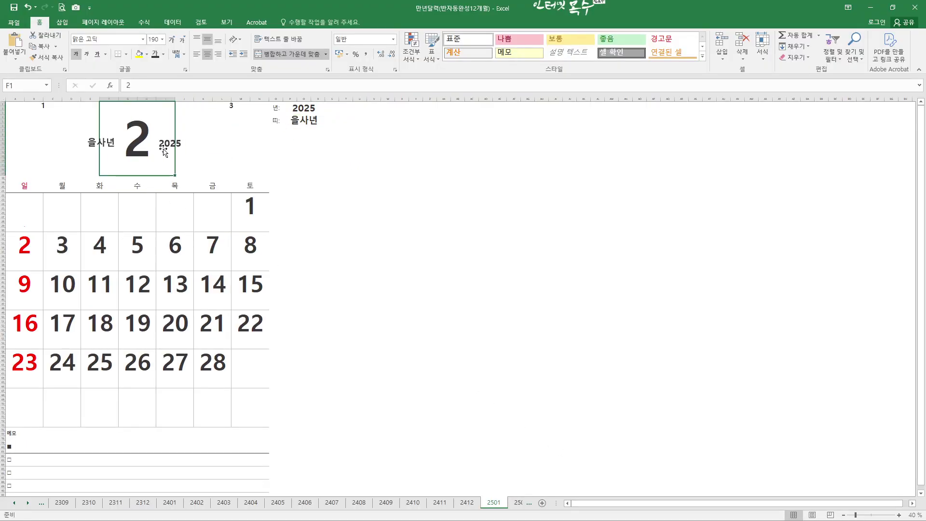
type("1")
key("Return")
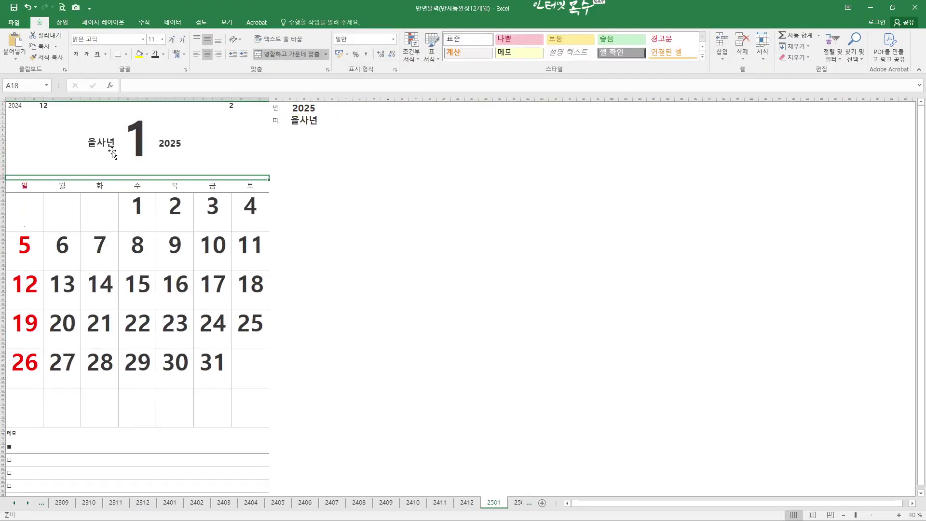
Step: Change the year on sheet 2502 to 2025 so it shows February 2025
left_click(518, 502)
left_click(318, 108)
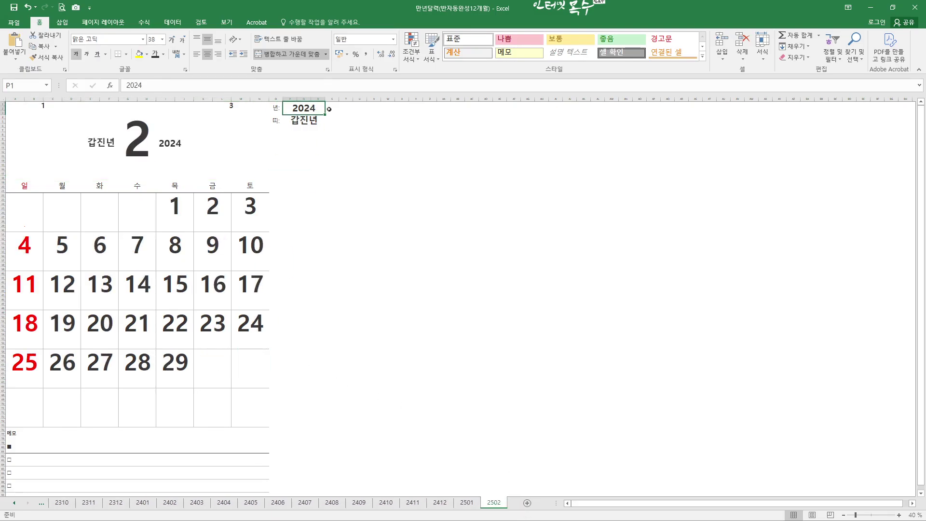
type("2025")
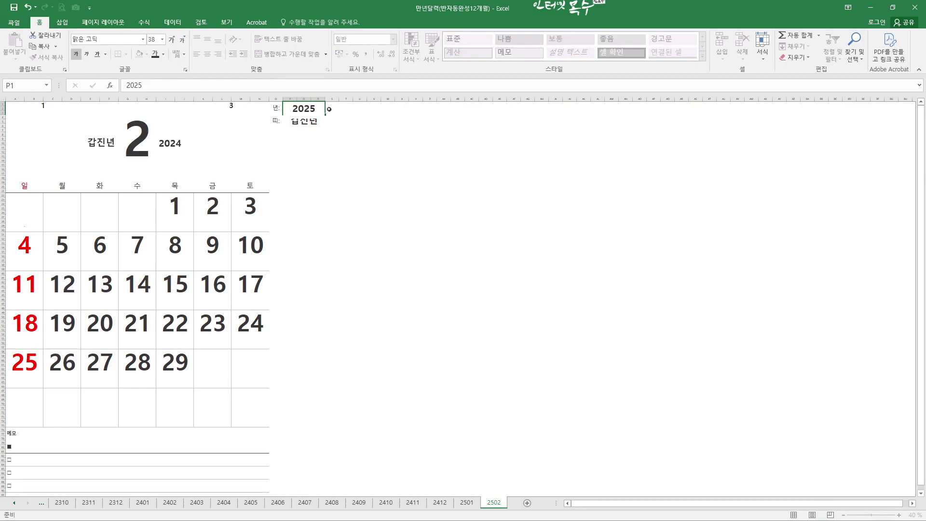
key("Return")
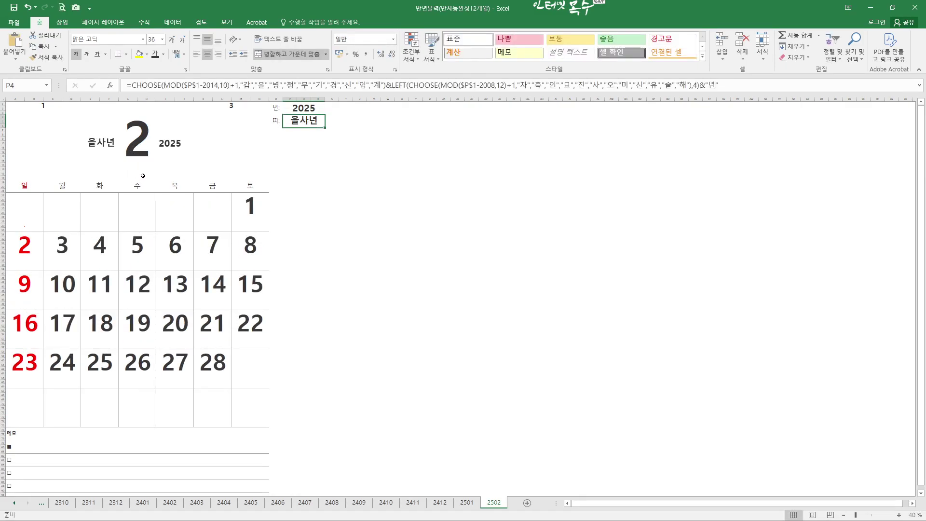
left_click(143, 503)
Step: Check the empty mini-calendar spots on the March 2024 sheet, then return to February 2024
left_click(174, 506)
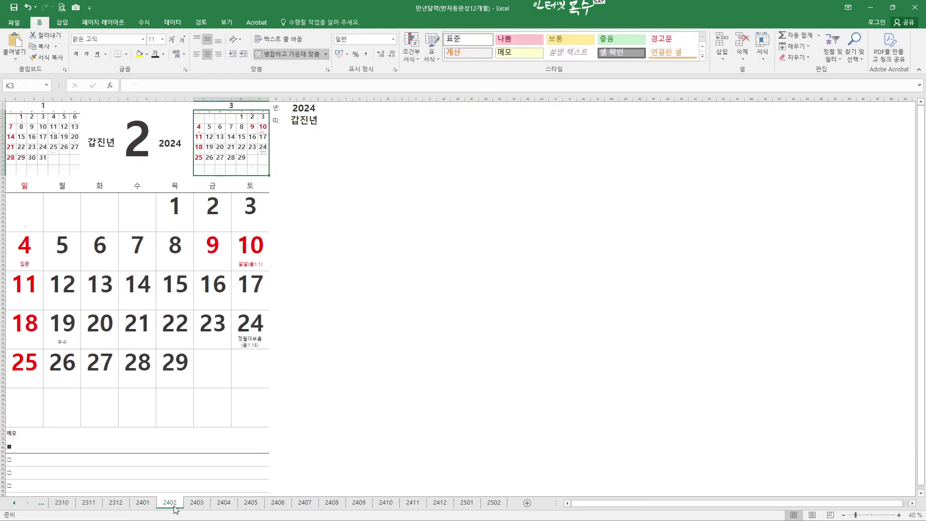
left_click(201, 508)
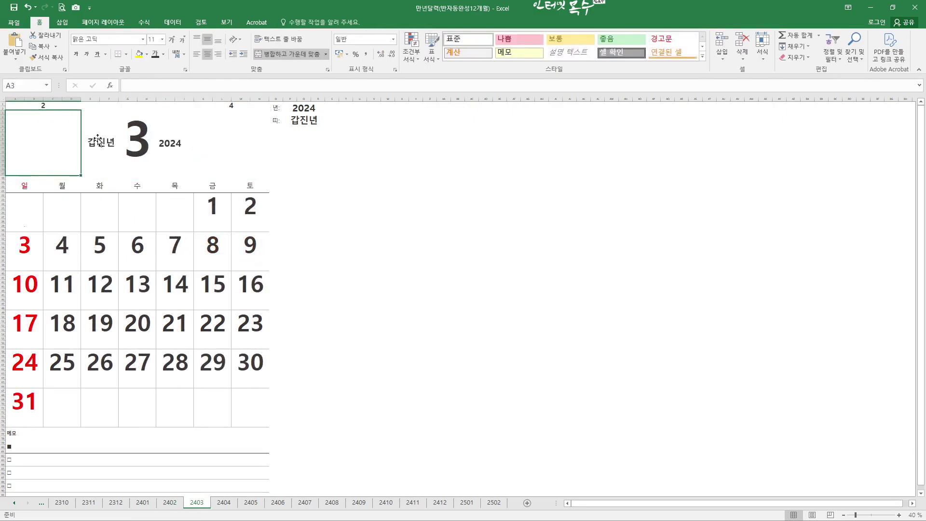
left_click(223, 140)
left_click(48, 146)
left_click(143, 504)
left_click(170, 503)
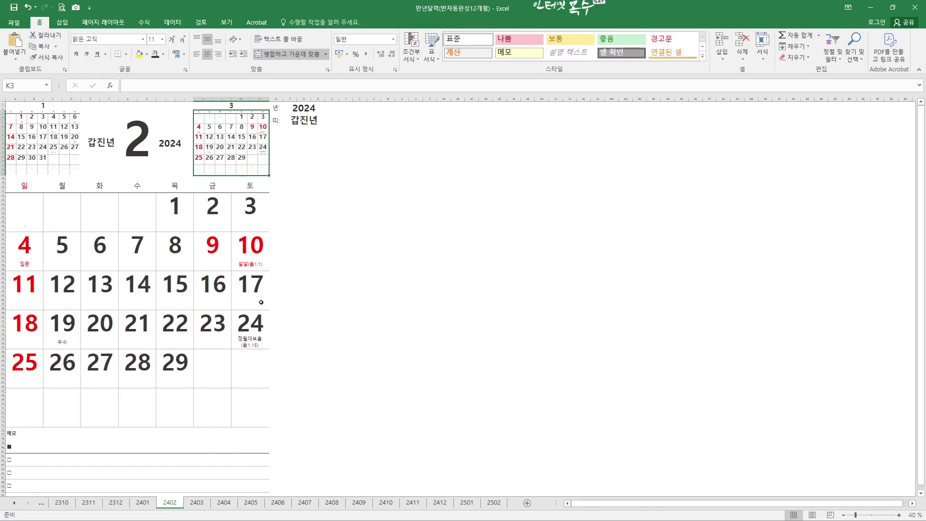
Step: Copy the January and March mini-calendar pictures from sheet 2402 and go to sheet 2403
left_click(45, 148)
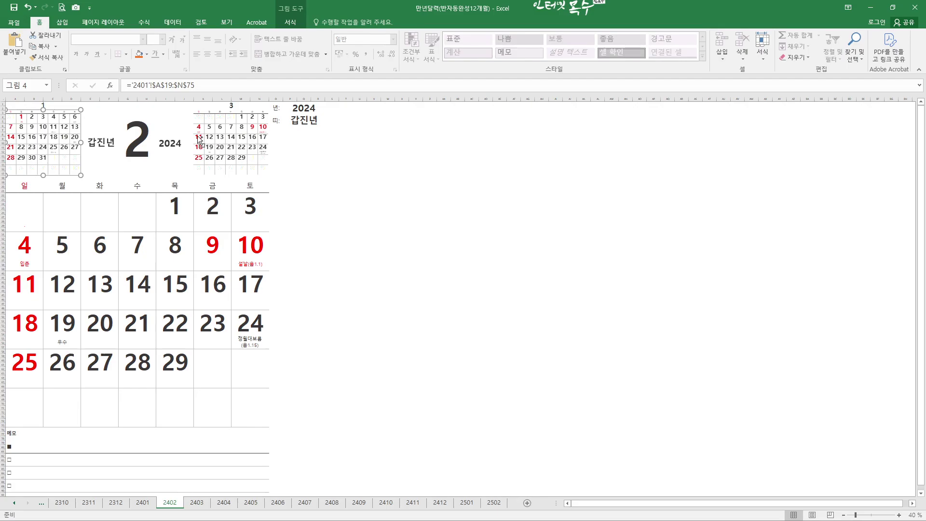
left_click(231, 141, "ctrl")
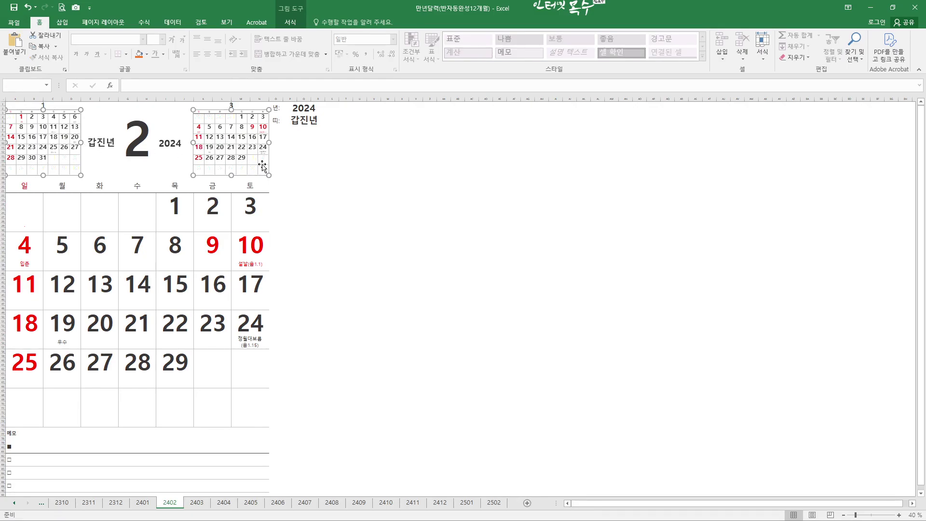
key("ctrl+c")
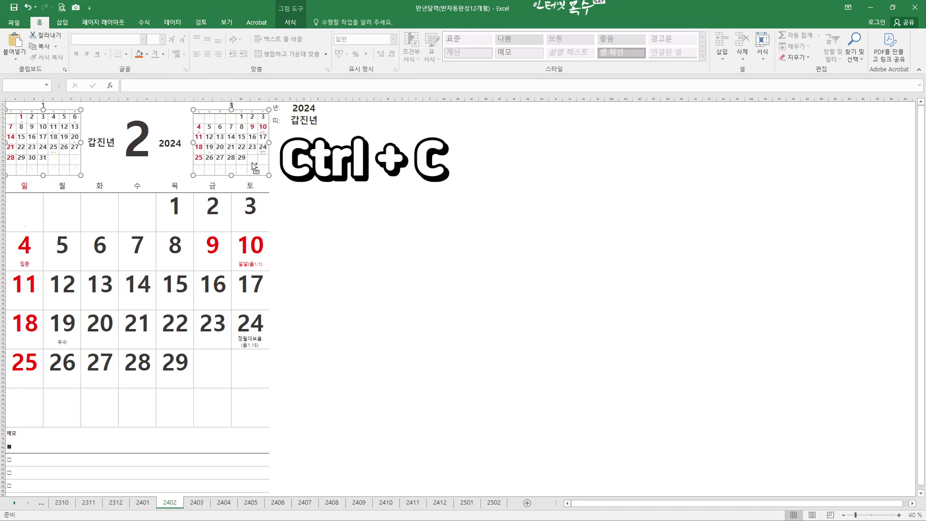
left_click(197, 502)
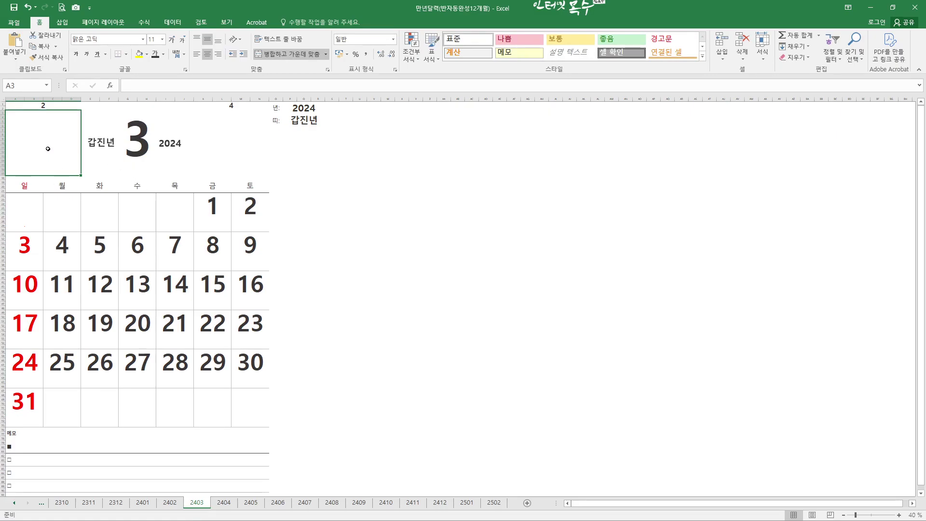
Step: Paste the mini-calendar pair onto the March, April, May, June and August 2024 sheets
key("ctrl+v")
left_click(227, 505)
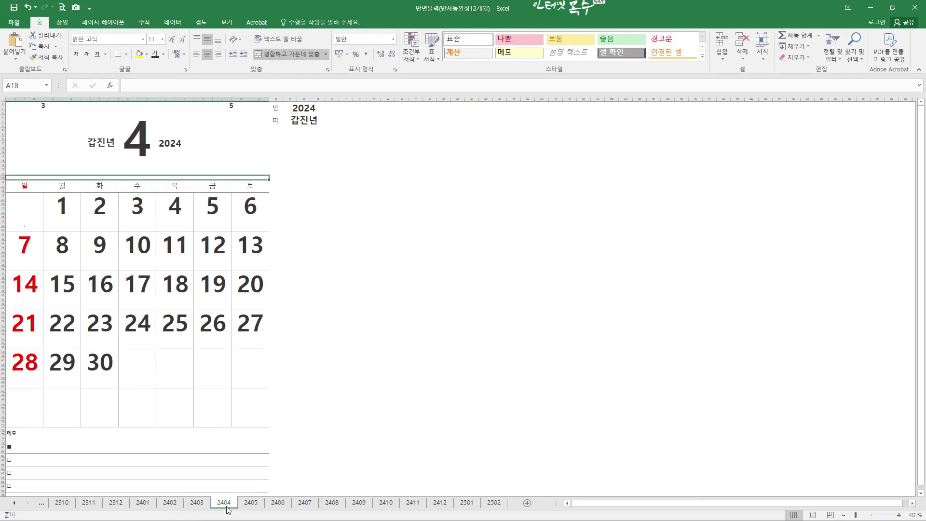
left_click(43, 139)
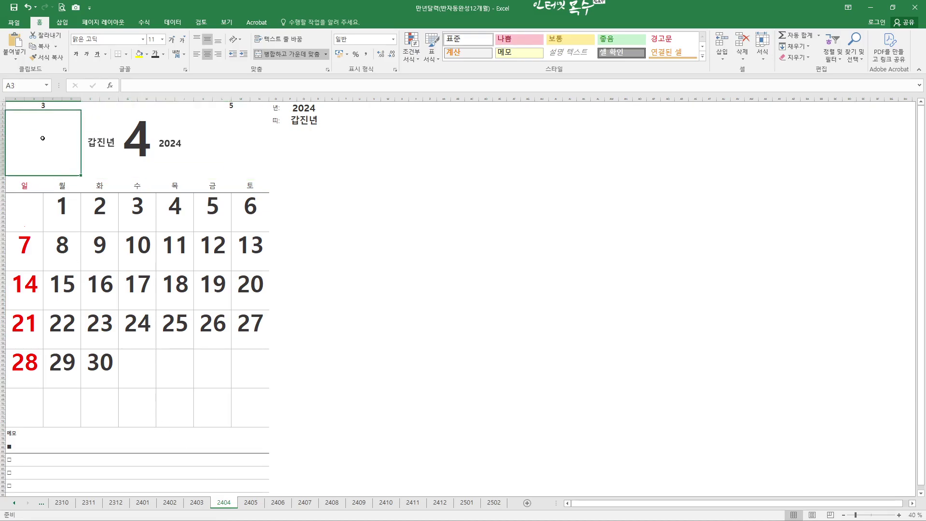
key("ctrl+v")
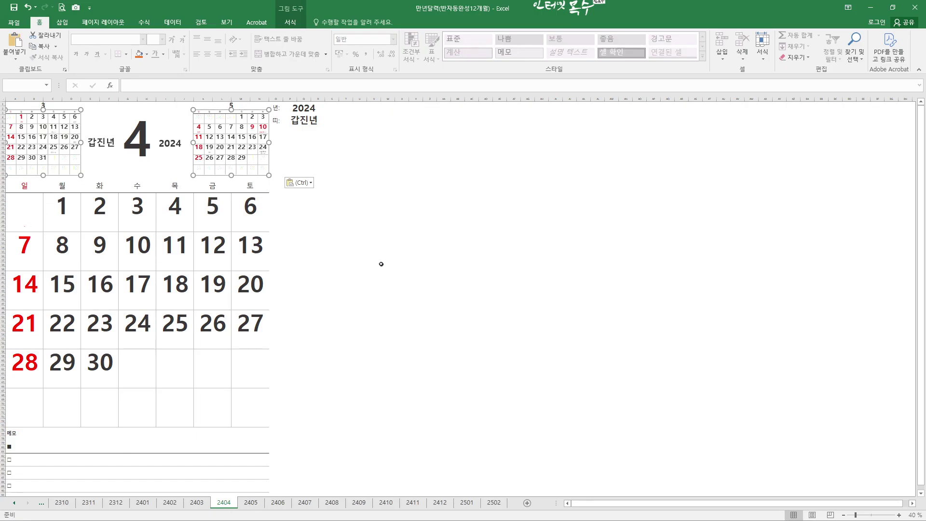
left_click(252, 502)
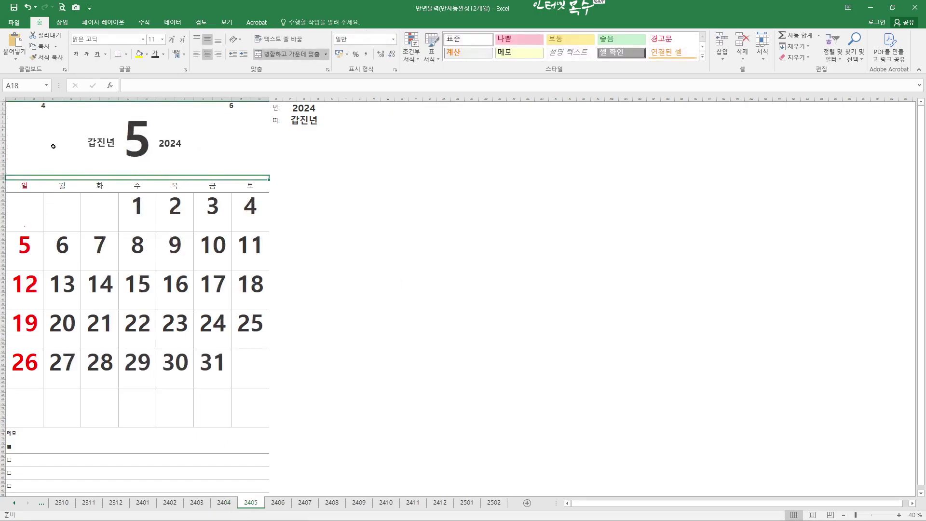
key("ctrl+v")
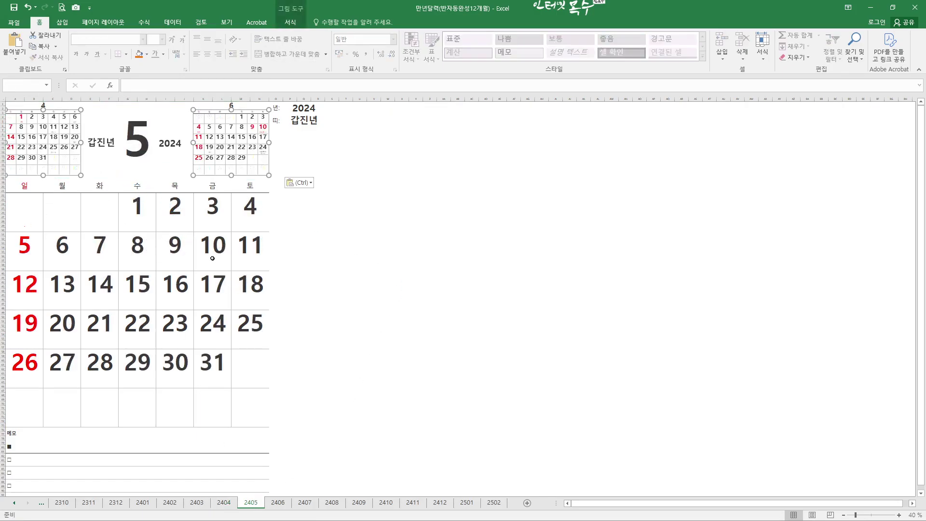
left_click(278, 502)
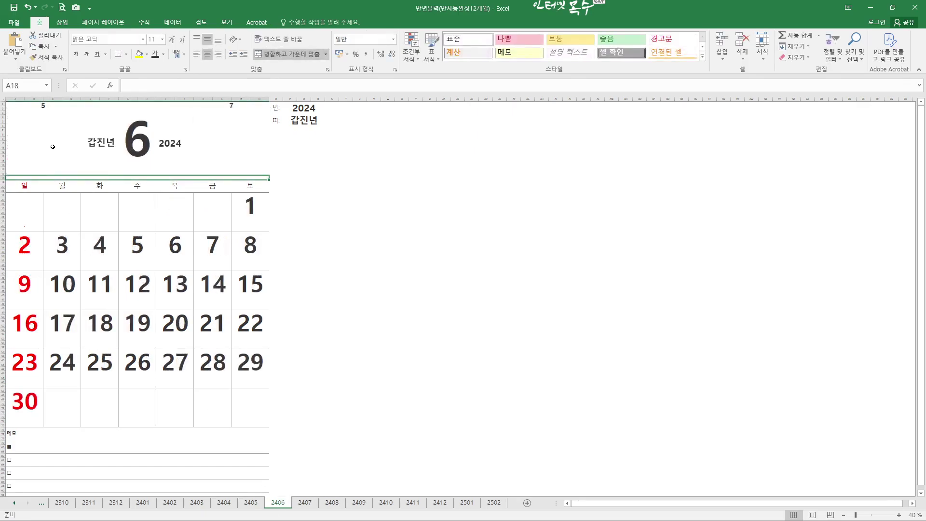
key("ctrl+v")
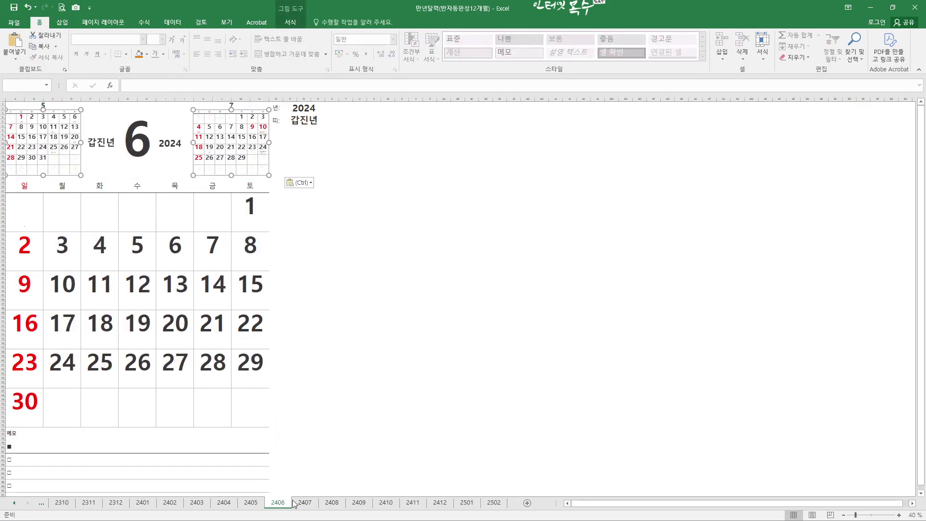
left_click(296, 504)
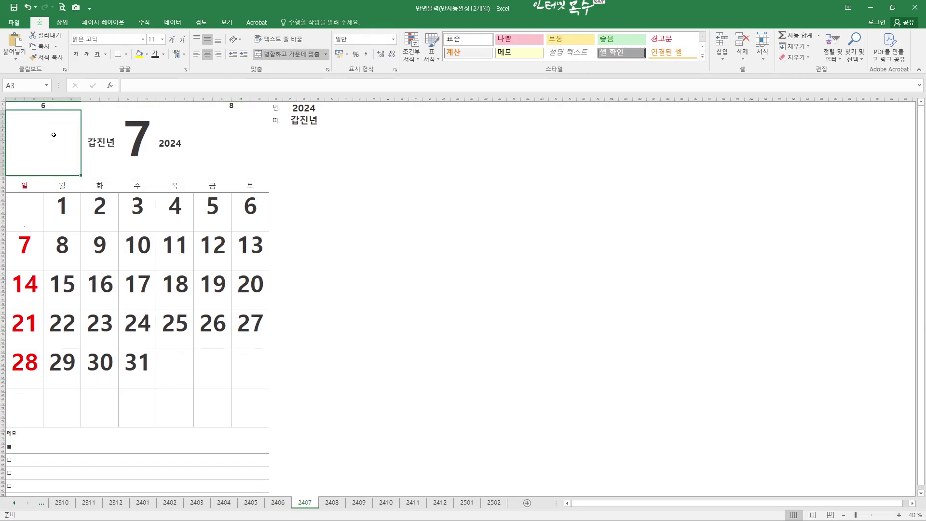
left_click(326, 503)
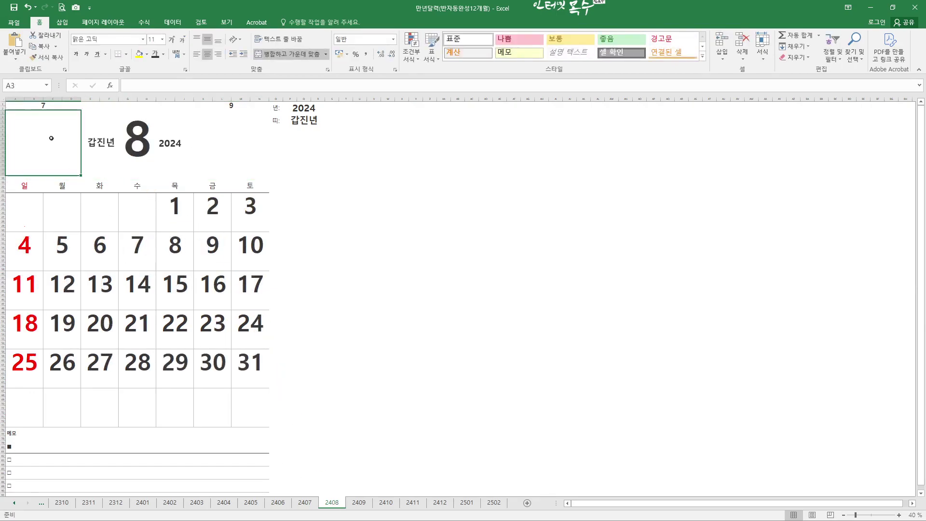
key("ctrl+v")
Step: Paste the mini-calendar pair onto the September 2024 through February 2025 sheets
left_click(359, 502)
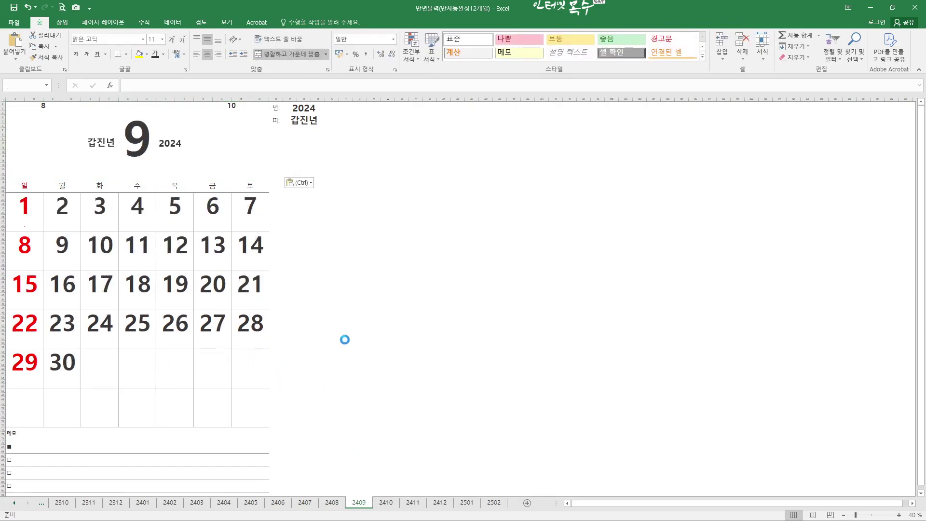
key("ctrl+v")
left_click(386, 502)
key("ctrl+v")
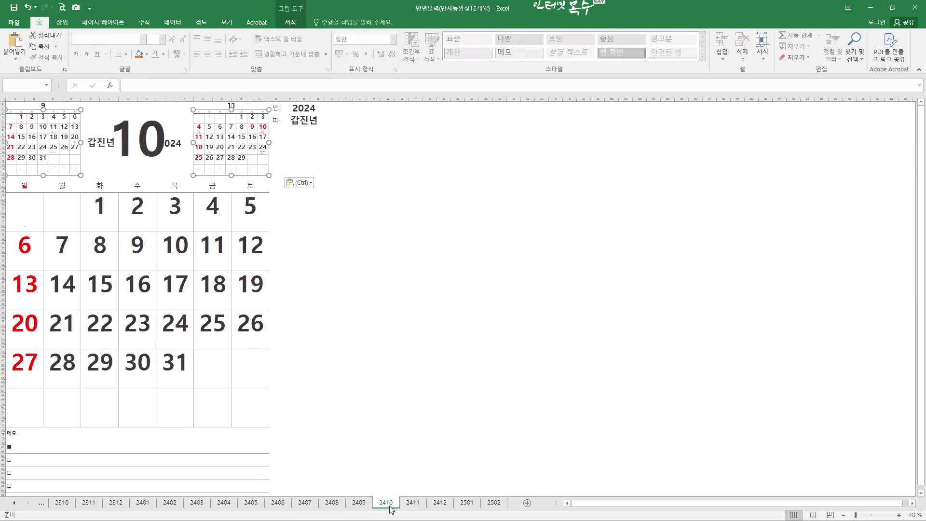
left_click(413, 503)
key("ctrl+v")
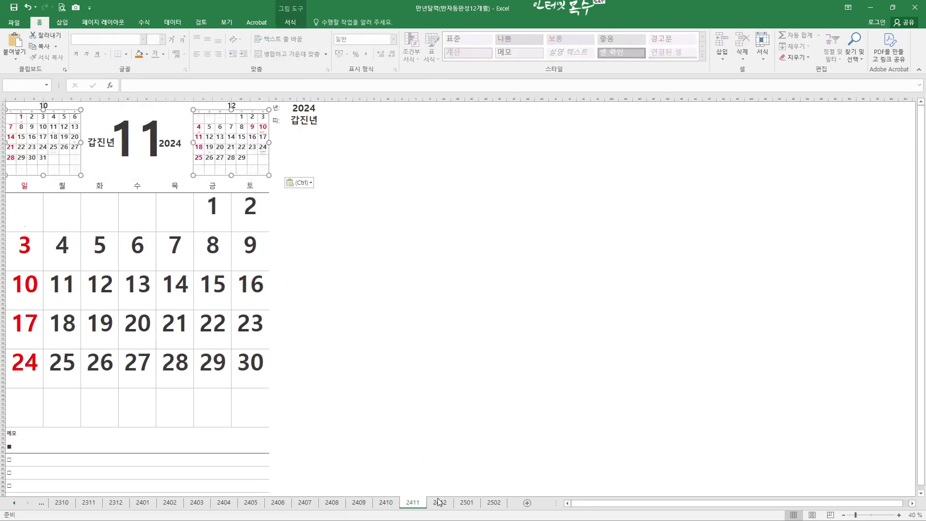
left_click(440, 502)
key("ctrl+v")
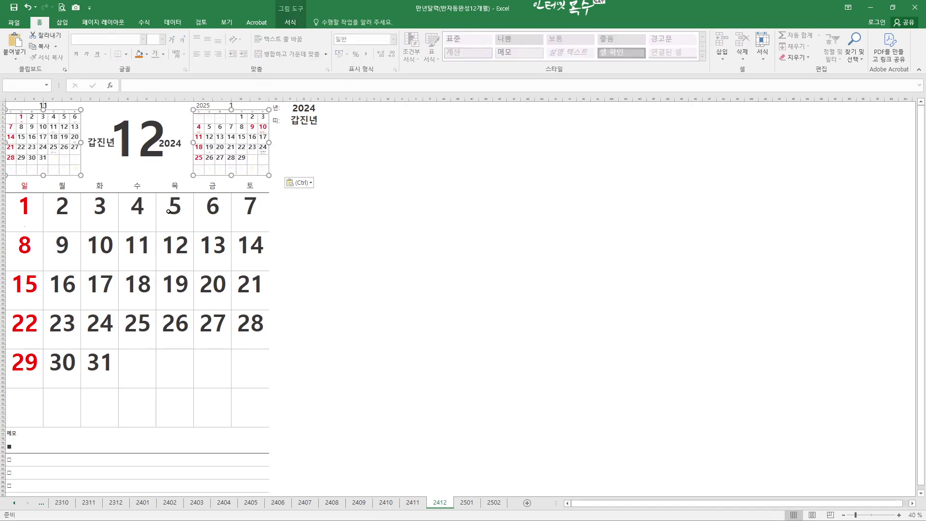
left_click(467, 502)
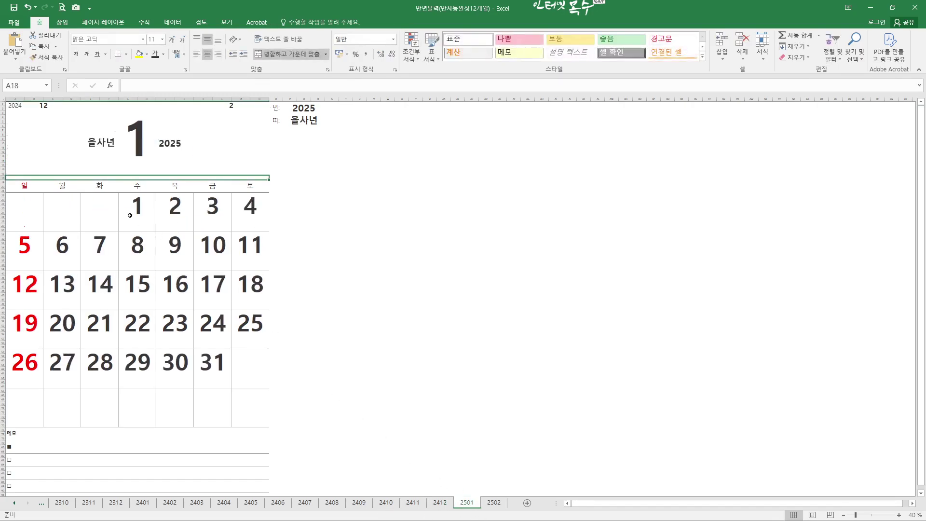
key("ctrl+v")
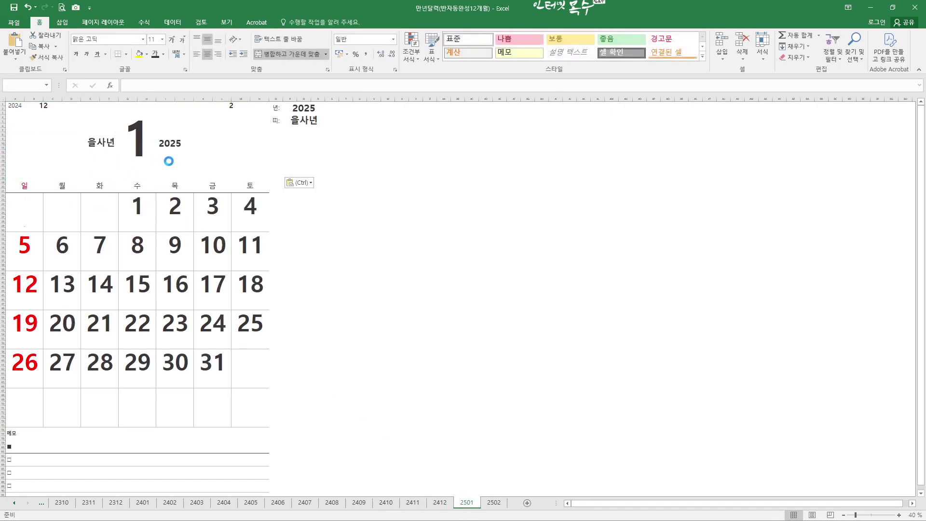
left_click(493, 502)
key("ctrl+v")
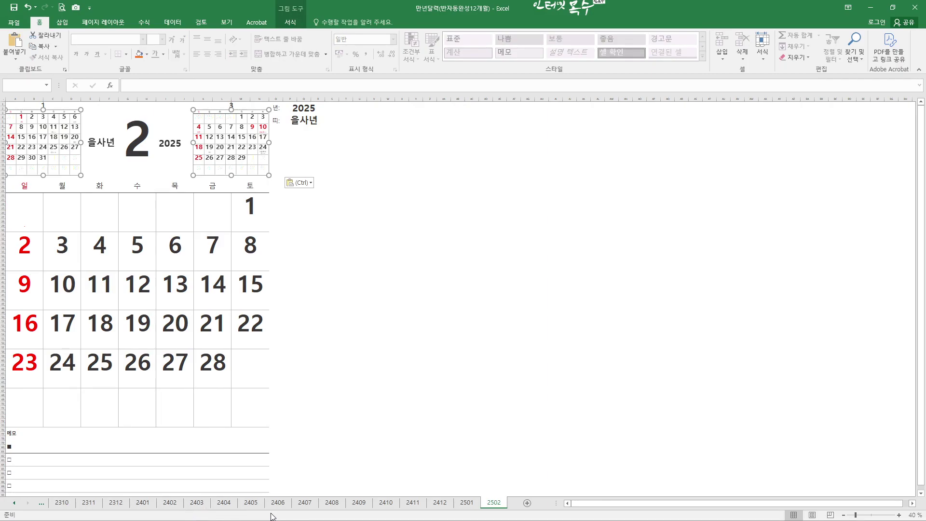
Step: Inspect the December 2023 and February mini-calendar links on sheet 2401, then switch to sheet 2402
left_click(147, 508)
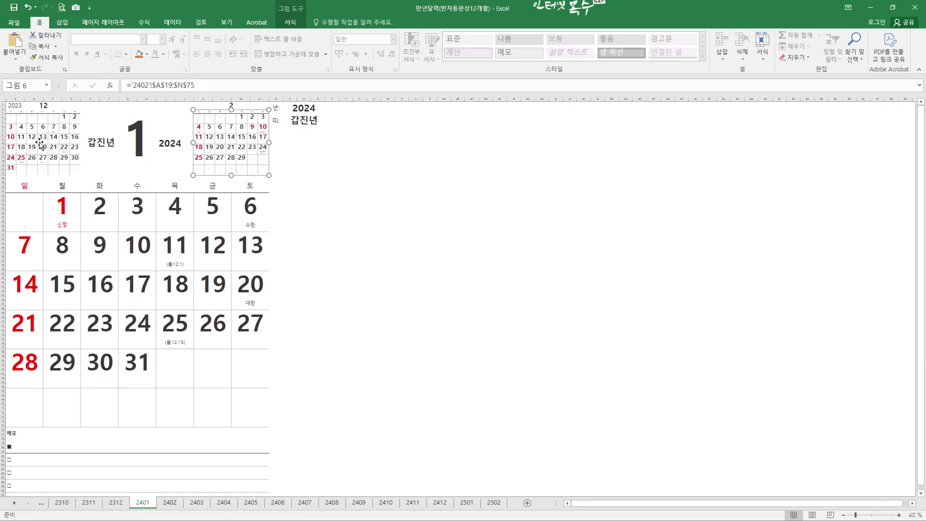
left_click(40, 142)
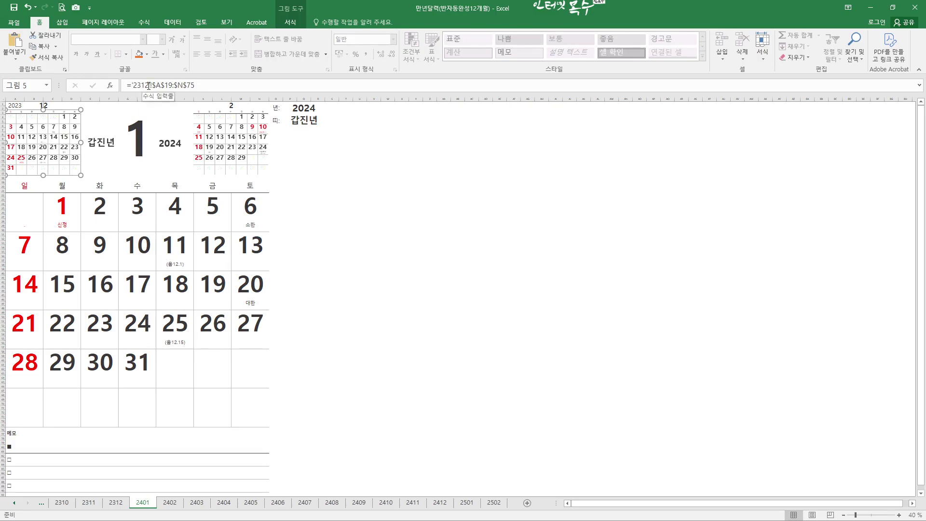
left_click_drag(149, 85, 136, 87)
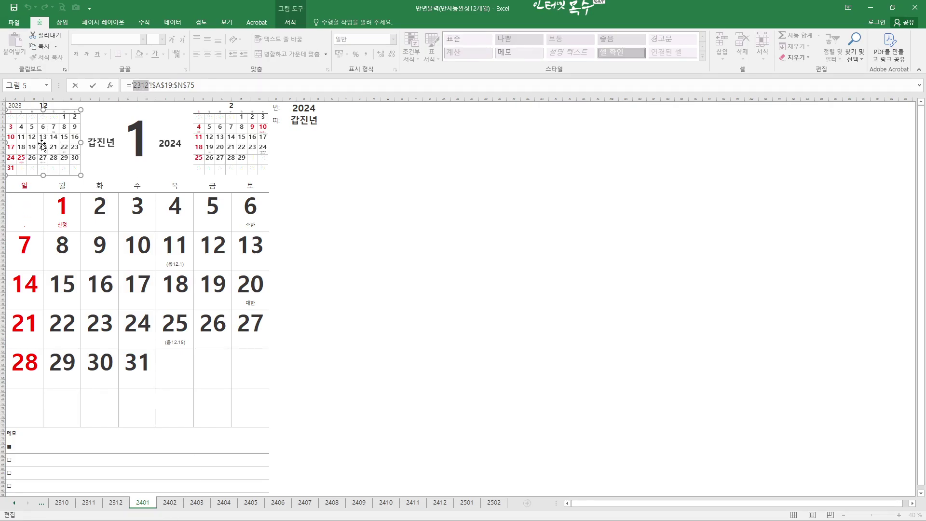
left_click(232, 143)
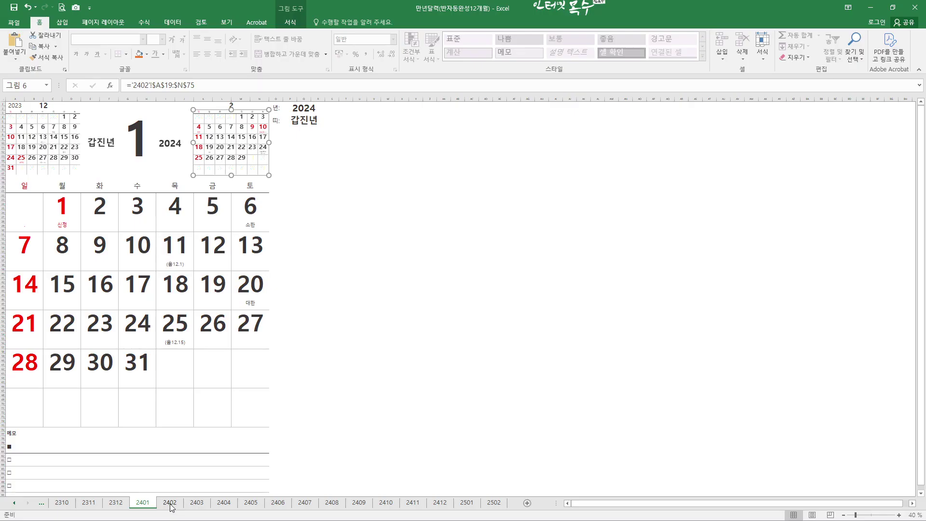
left_click(171, 504)
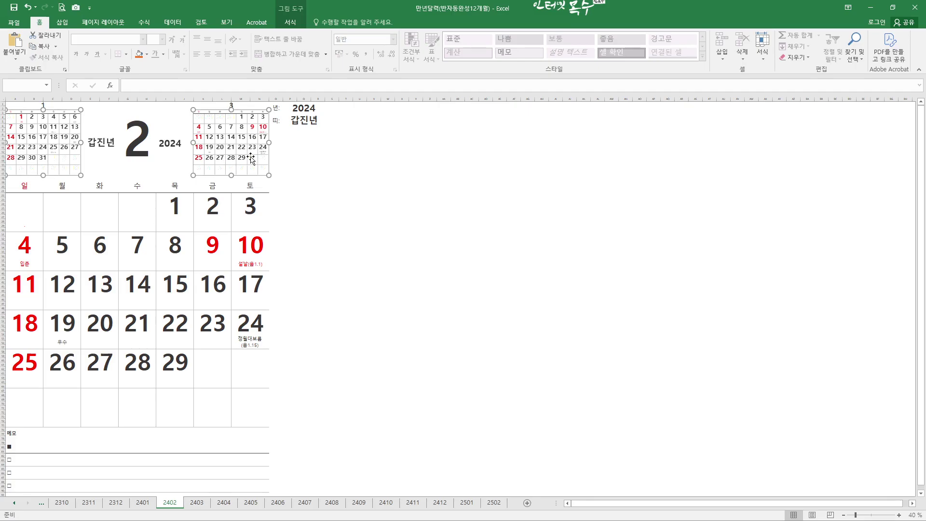
Step: Relink sheet 2402's next-month mini-calendar to '2403'!$A$19:$N$75 so it shows March
left_click(137, 147)
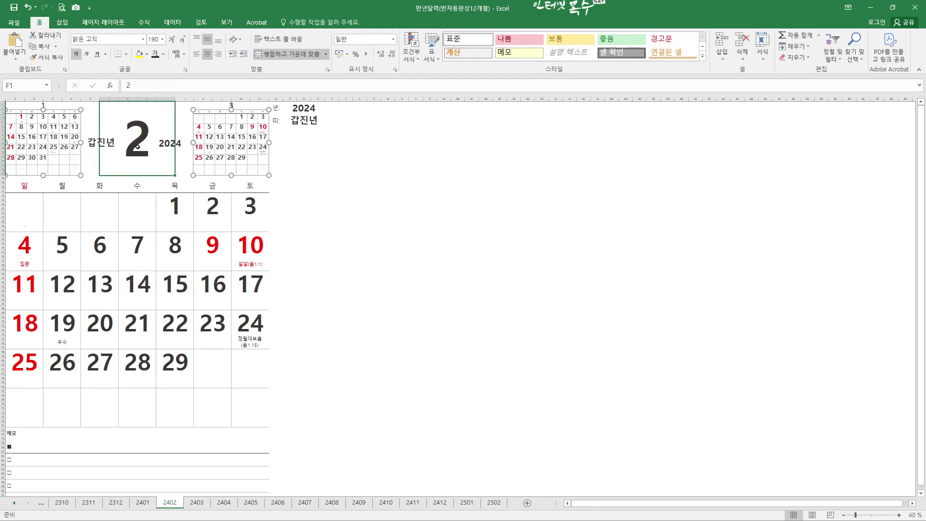
left_click(50, 148)
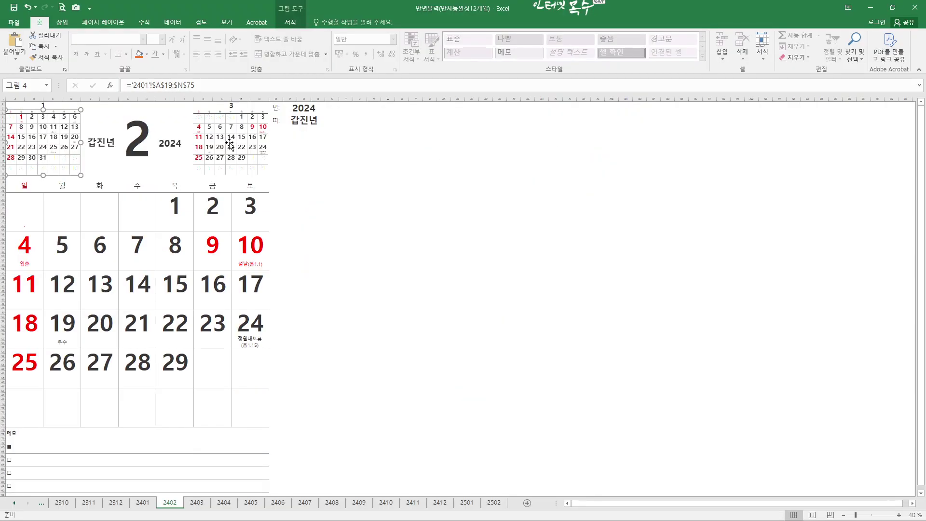
left_click(234, 144)
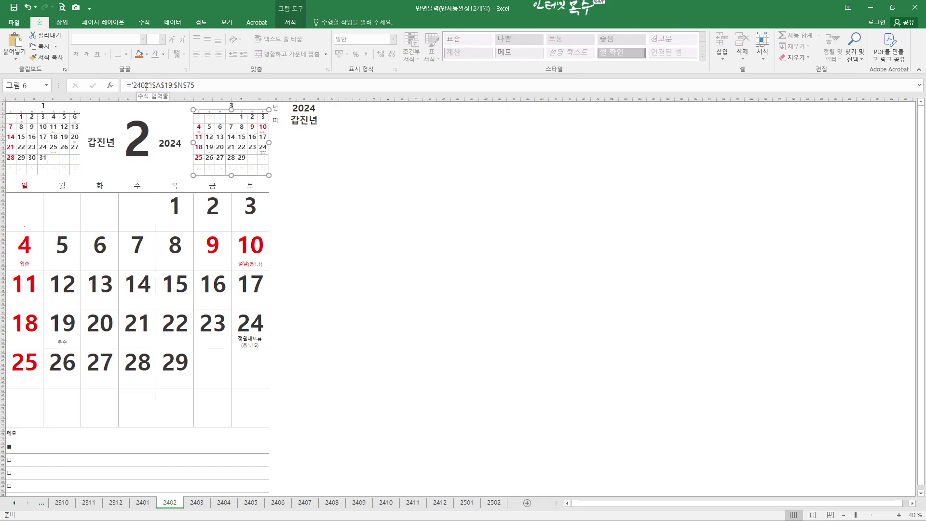
left_click(148, 86)
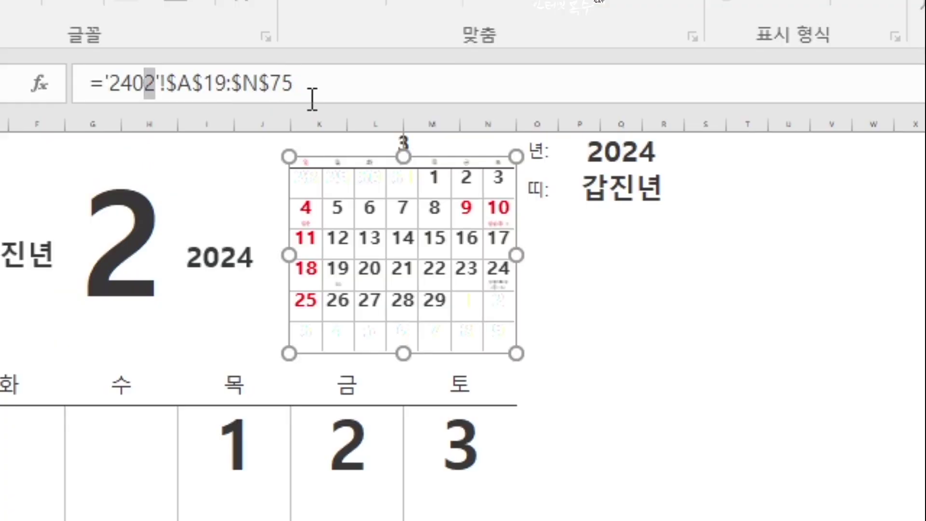
type("3")
key("Return")
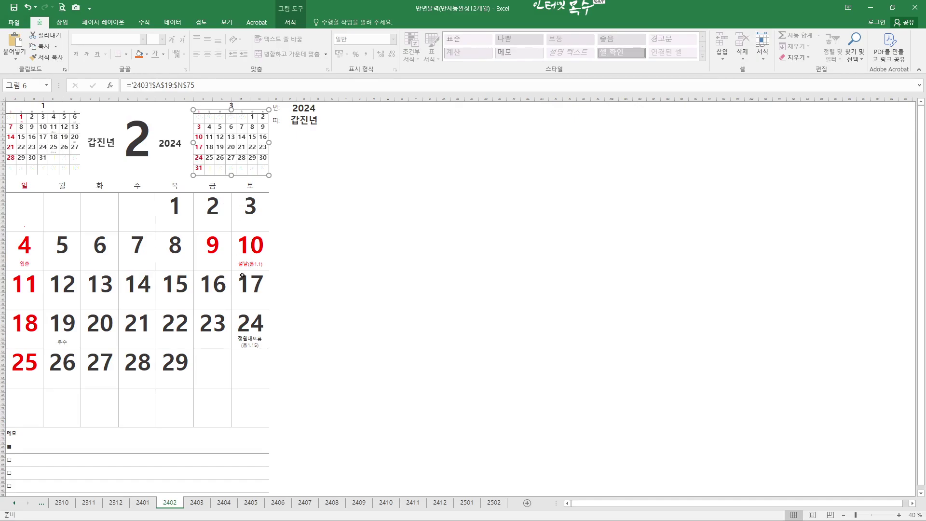
left_click(197, 504)
Step: On sheet 2403, link the previous mini-calendar to 2402 and the next to 2404
left_click(140, 141)
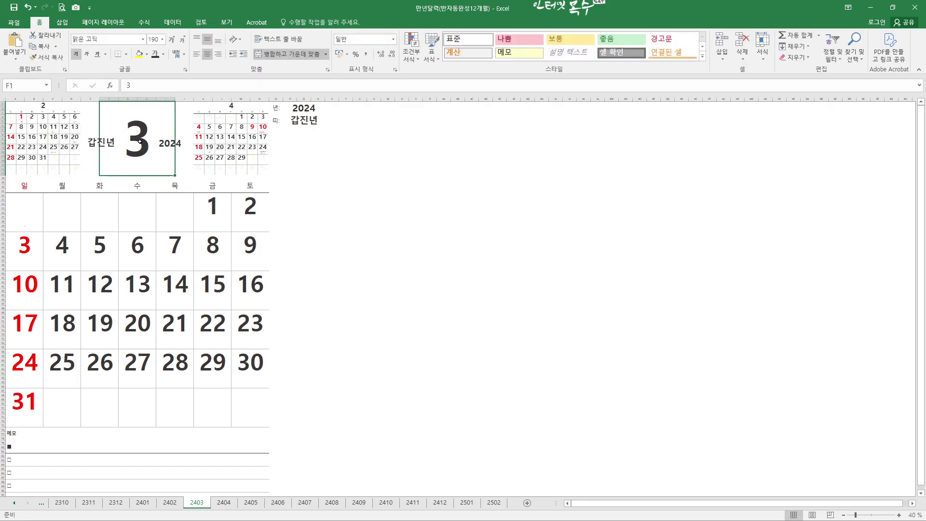
left_click(49, 148)
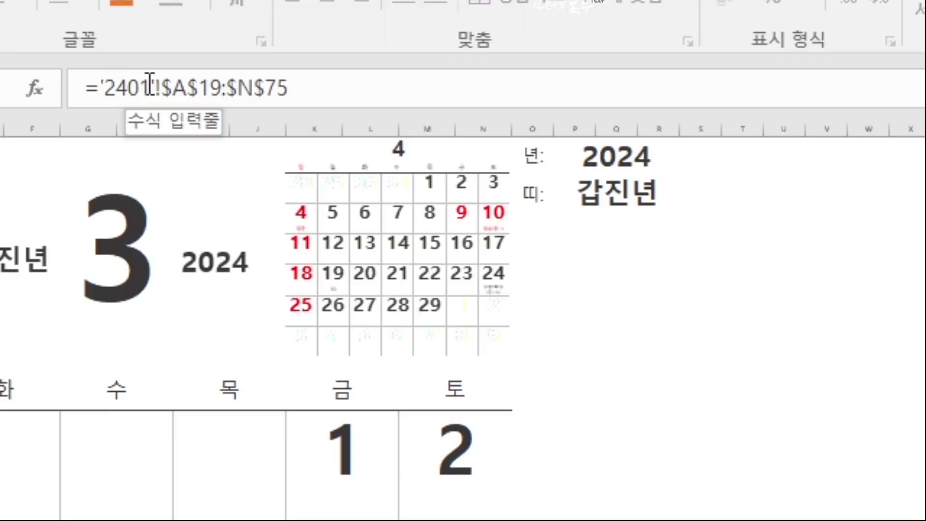
left_click_drag(148, 85, 145, 85)
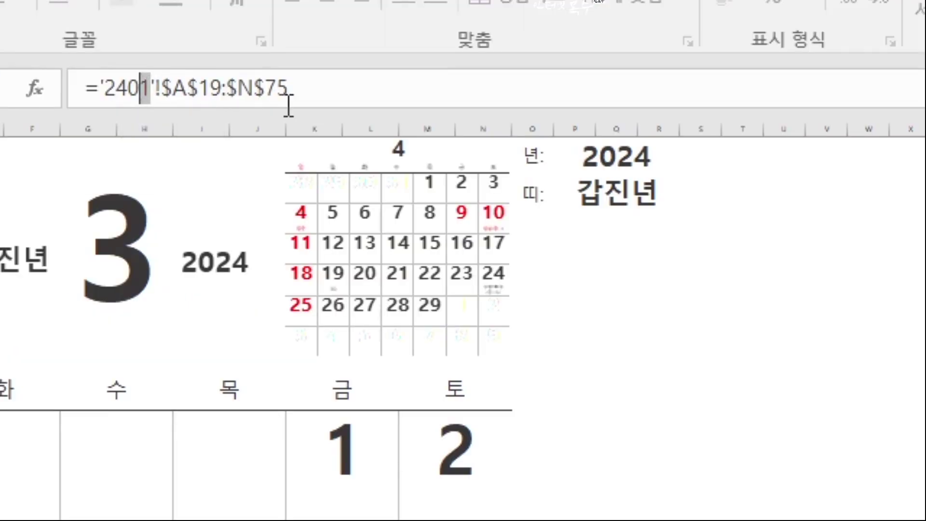
type("2")
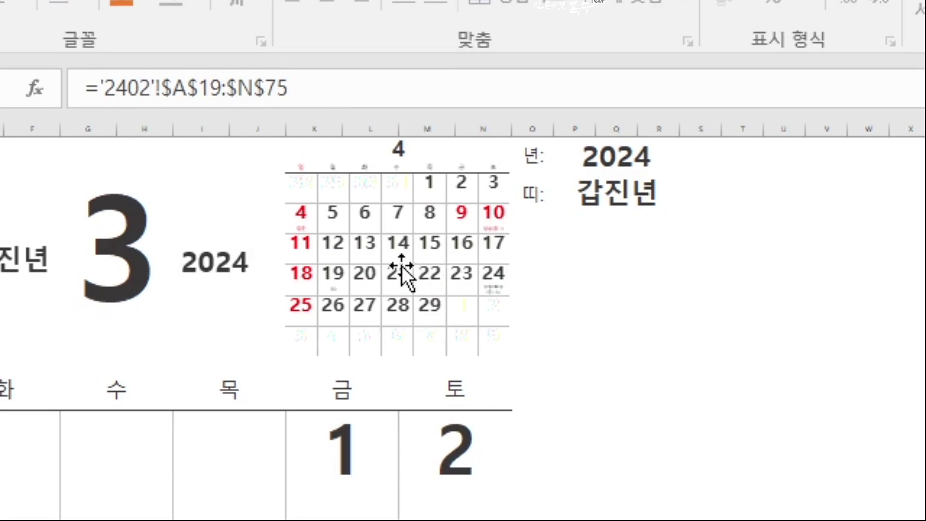
left_click(388, 247)
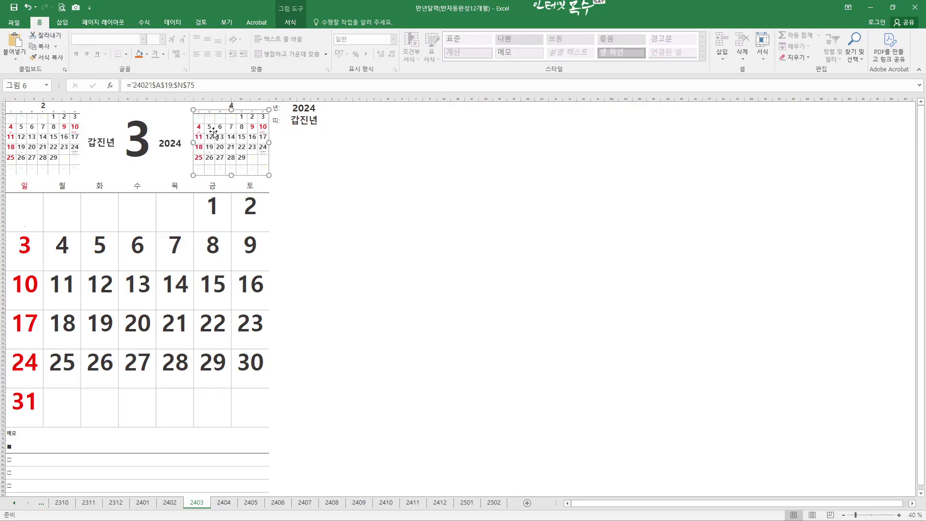
left_click(146, 85)
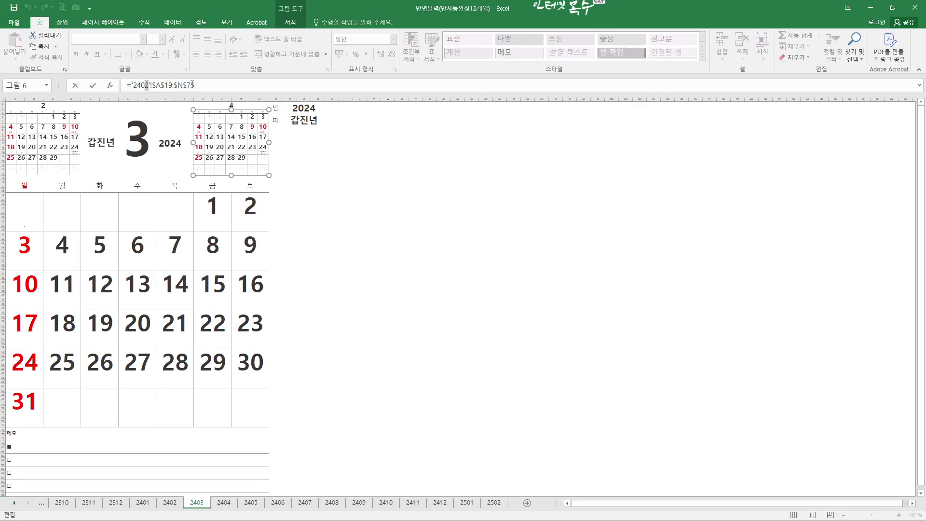
type("4")
key("Return")
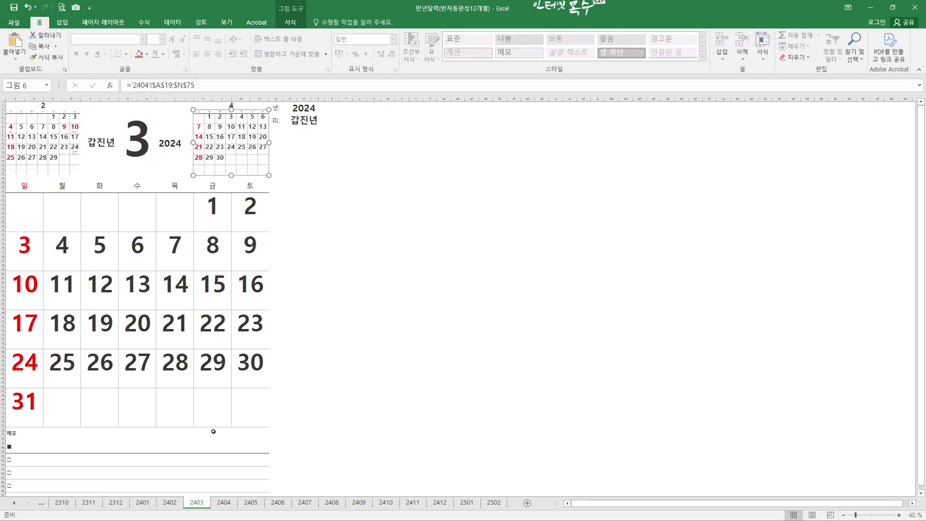
Step: Relink sheet 2404's previous-month mini-calendar to sheet 2403 (March)
left_click(221, 506)
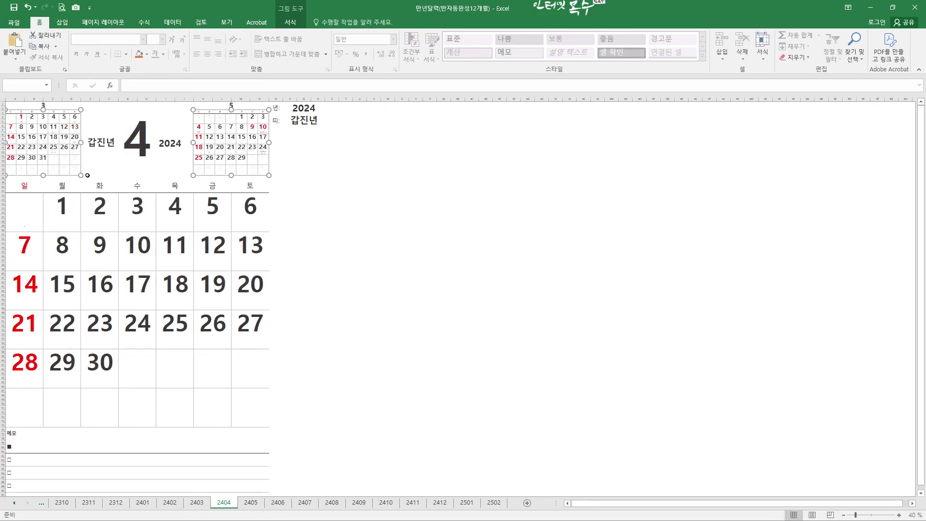
left_click(136, 143)
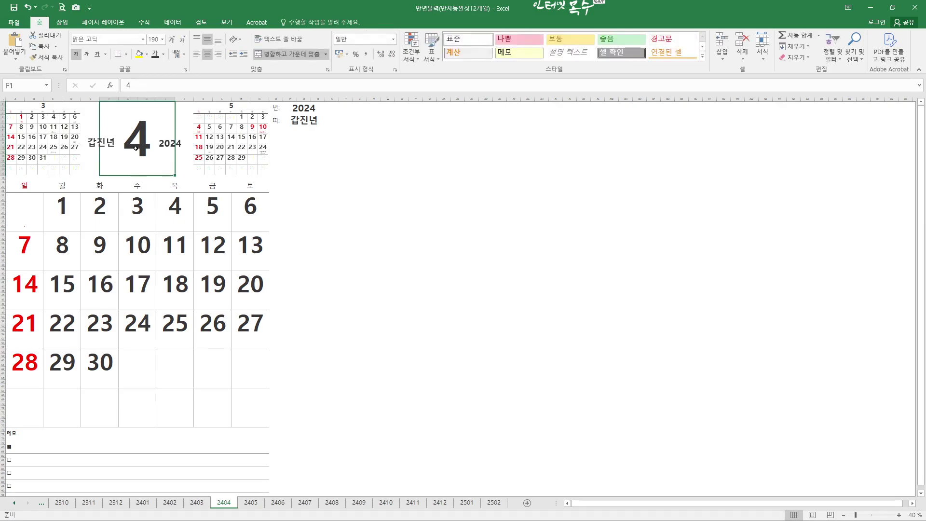
left_click(49, 149)
left_click(148, 85)
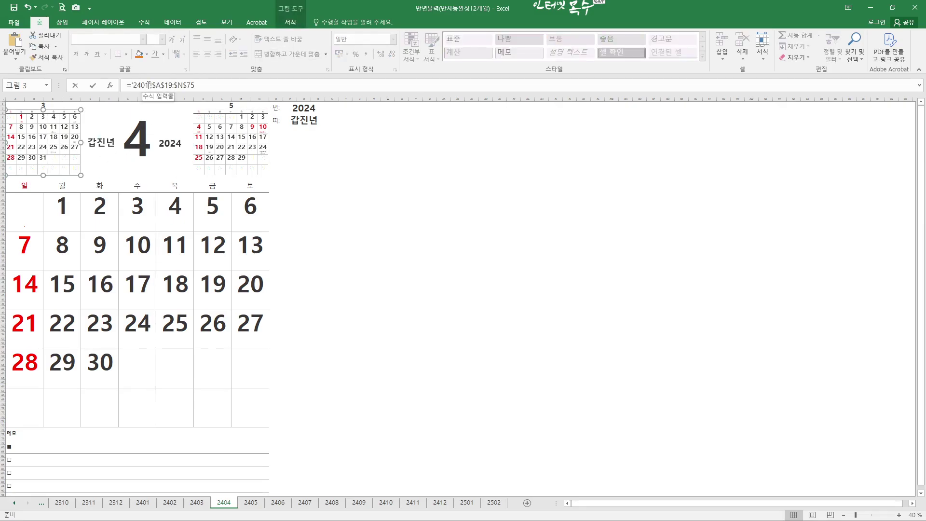
key("BackSpace")
type("3")
key("Tab")
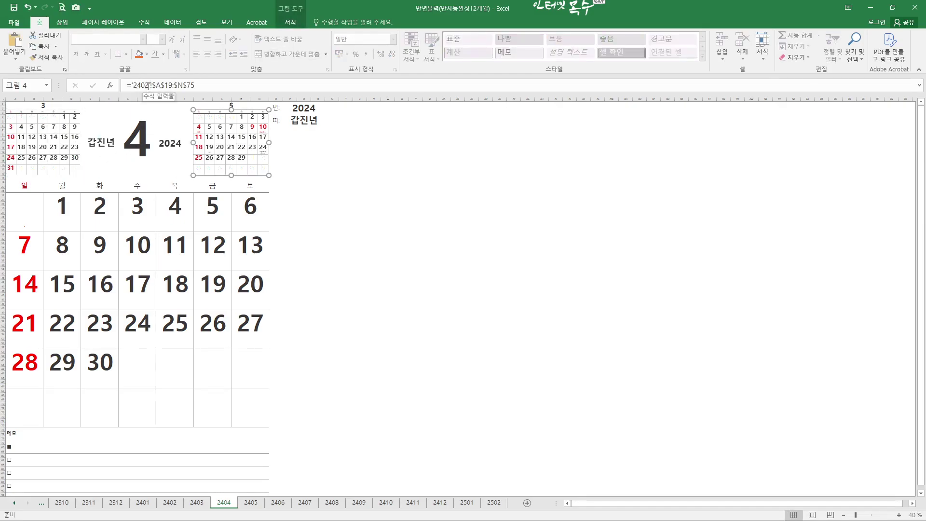
Step: Relink the previous-month mini-calendars on sheets 2405 and 2406 to April and May
left_click(250, 502)
left_click(43, 145)
left_click(147, 85)
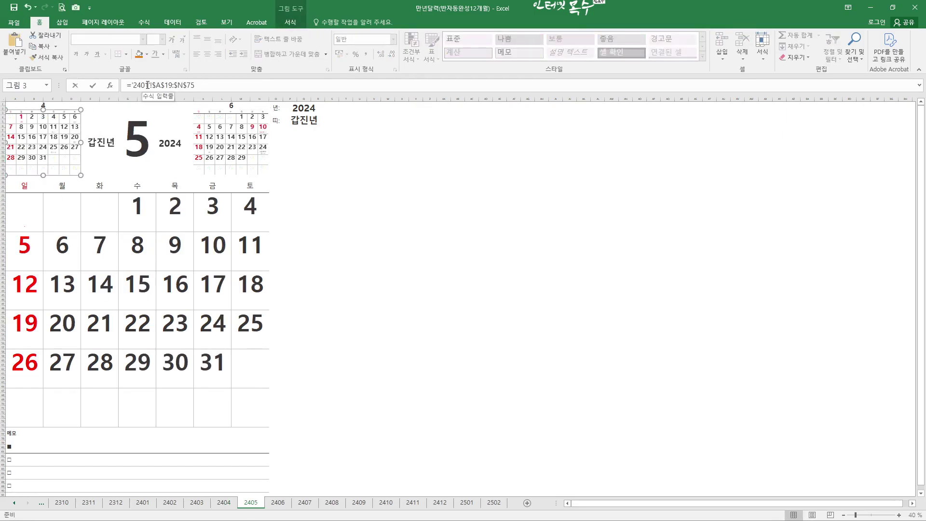
key("BackSpace")
type("4")
key("Tab")
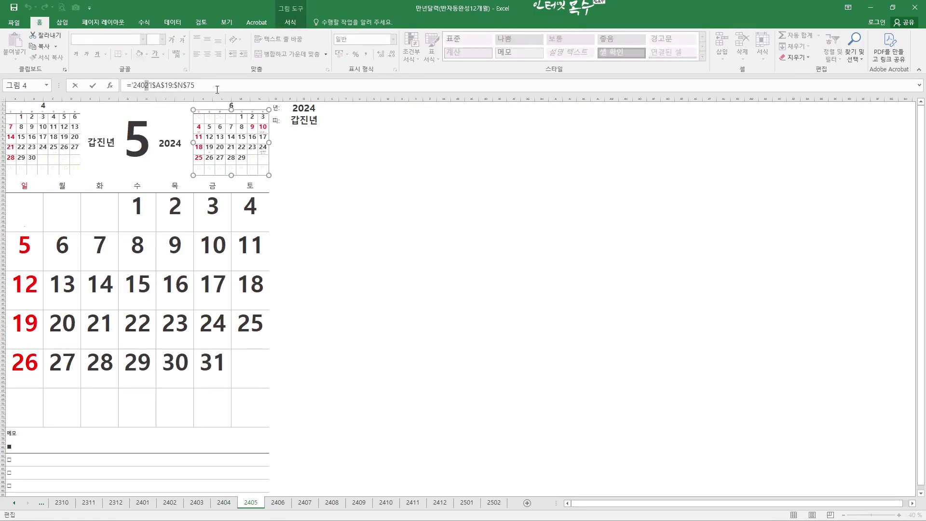
left_click(278, 502)
left_click(43, 145)
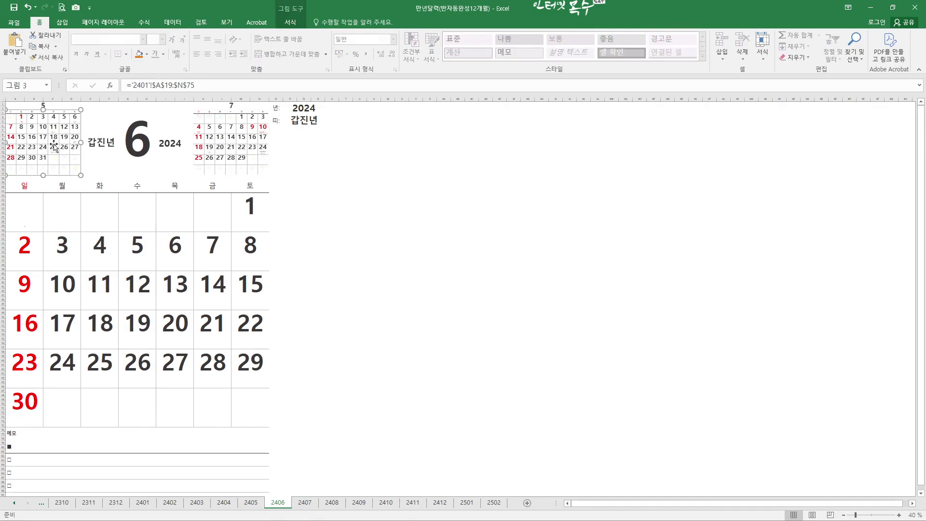
left_click(149, 85)
key("Tab")
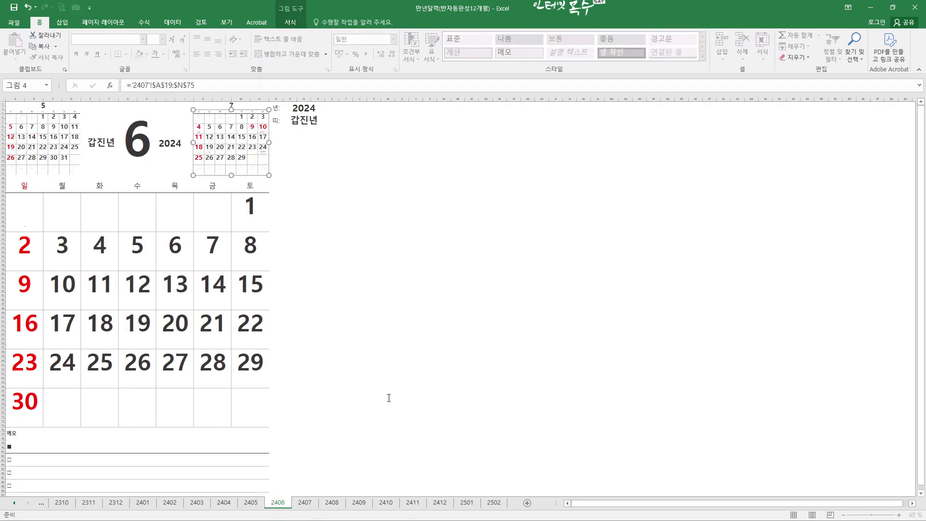
Step: Relink the previous-month mini-calendars on sheets 2407 and 2408 to June and July
left_click(305, 502)
left_click(43, 144)
left_click(147, 85)
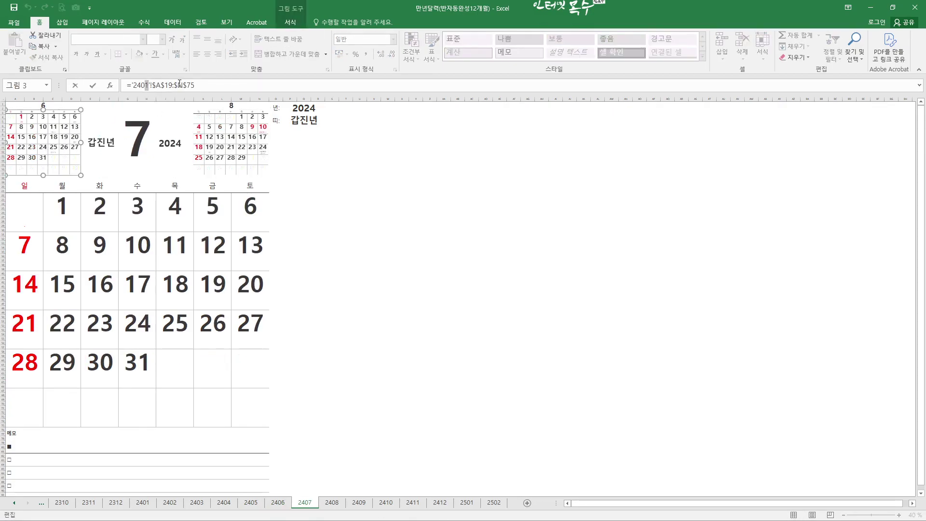
key("Tab")
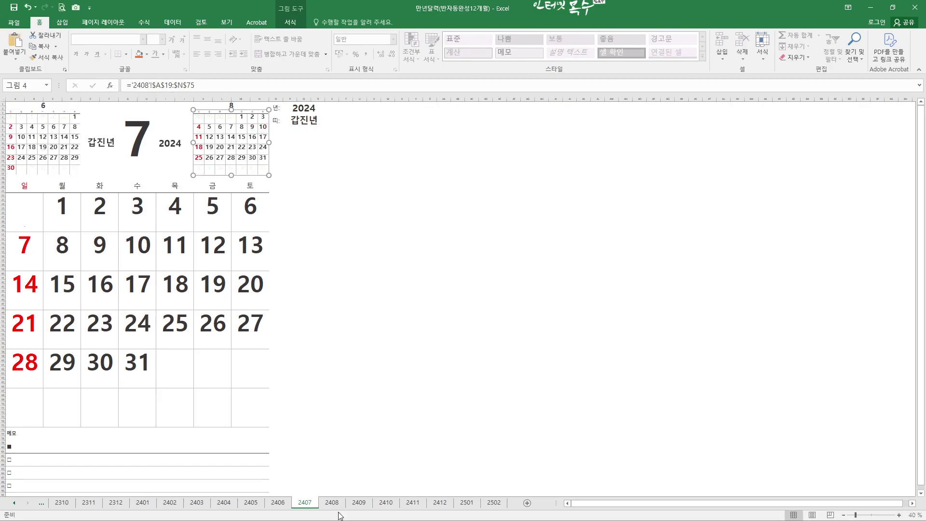
left_click(332, 501)
left_click(147, 85)
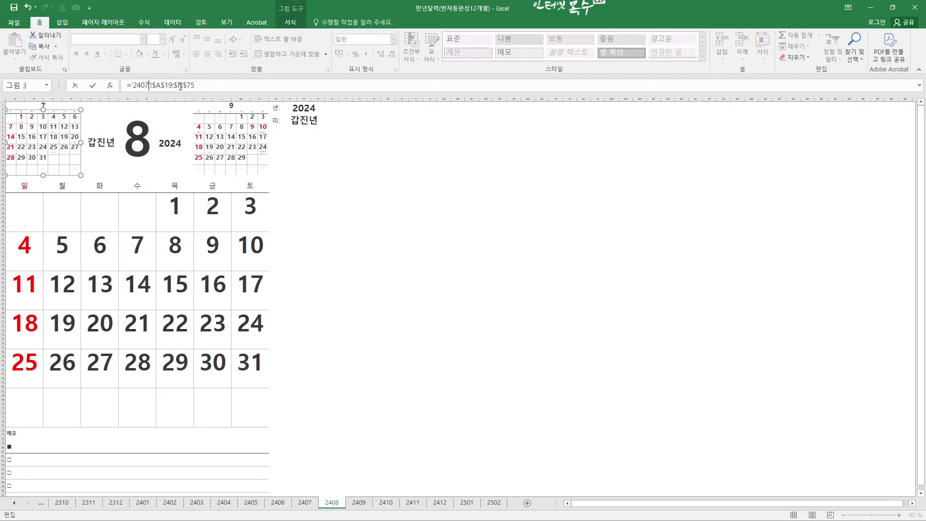
key("Tab")
left_click(146, 85)
Step: On sheet 2409, link the previous mini-calendar to August and the next to sheet 2410
left_click(359, 502)
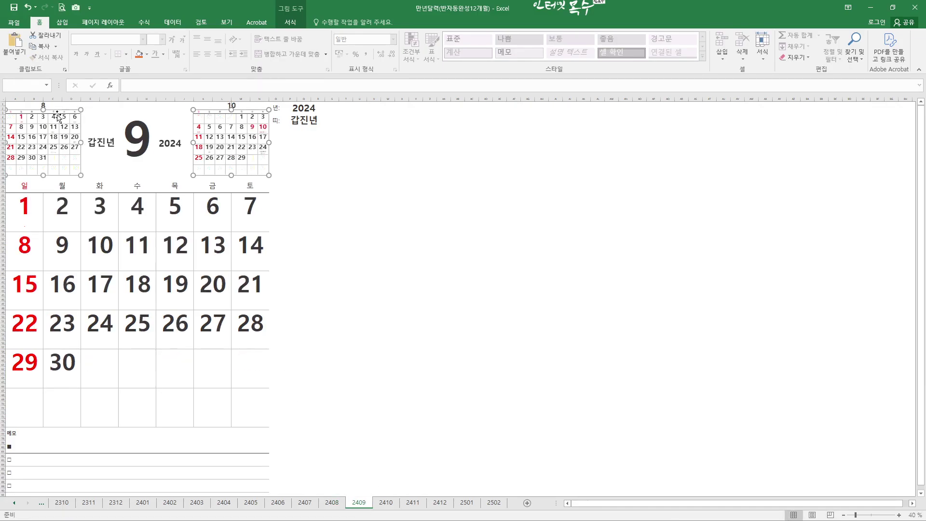
left_click(48, 140)
left_click(147, 85)
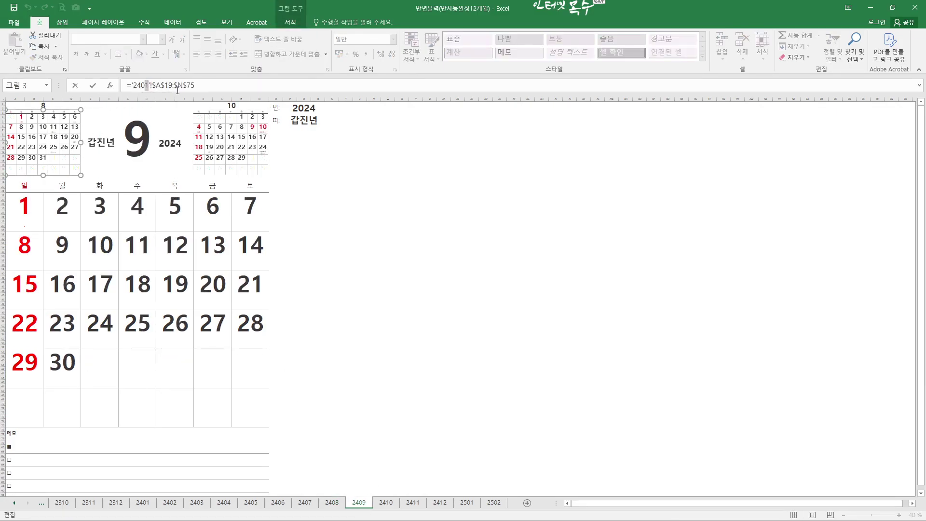
left_click(259, 126)
left_click(146, 84)
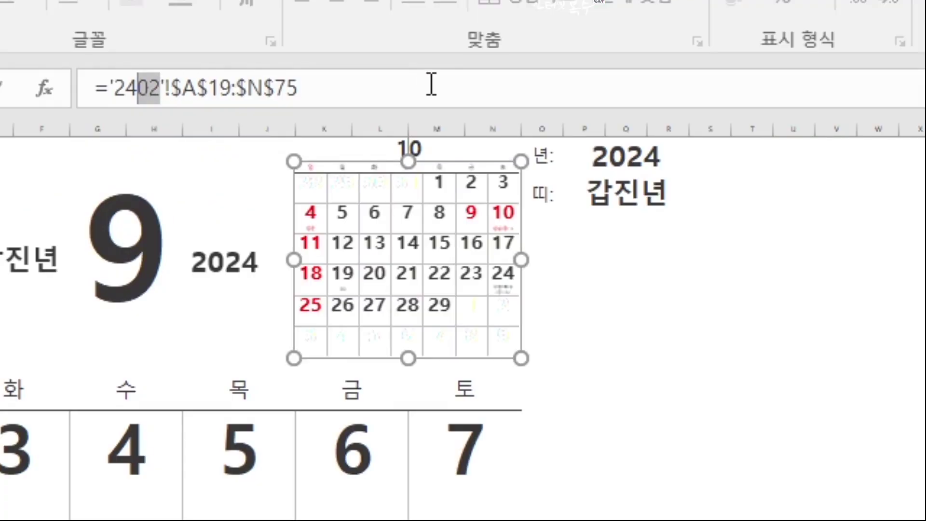
type("10")
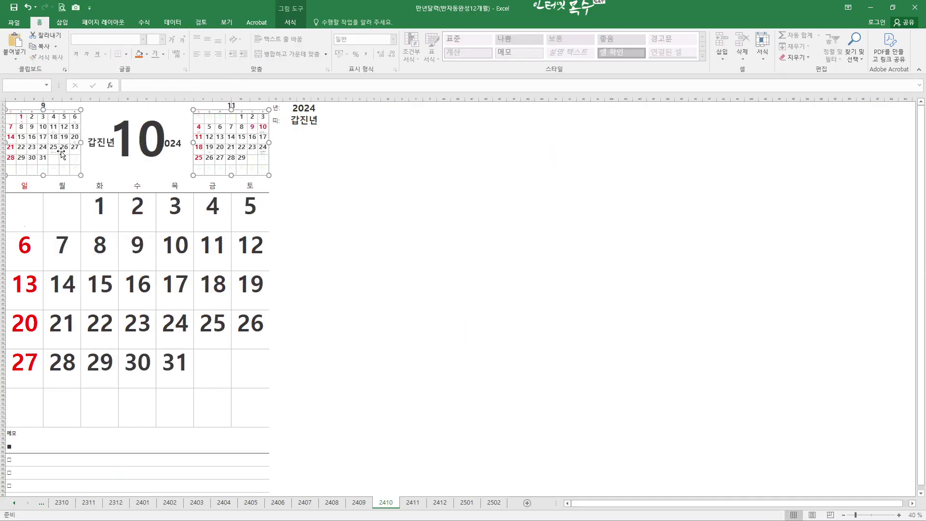
Step: Check the right mini-calendar's sheet reference on the November 2024 sheet
left_click_drag(147, 85, 150, 86)
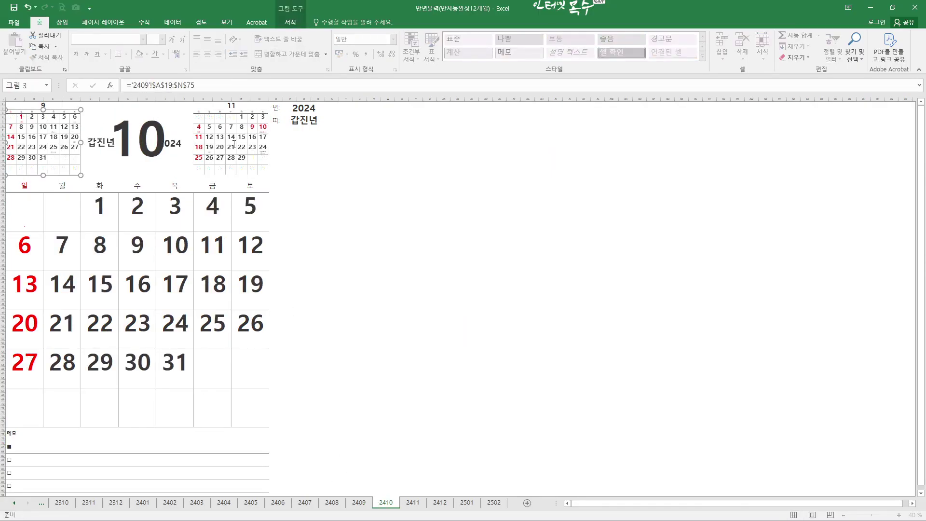
key("ctrl+Page_Down")
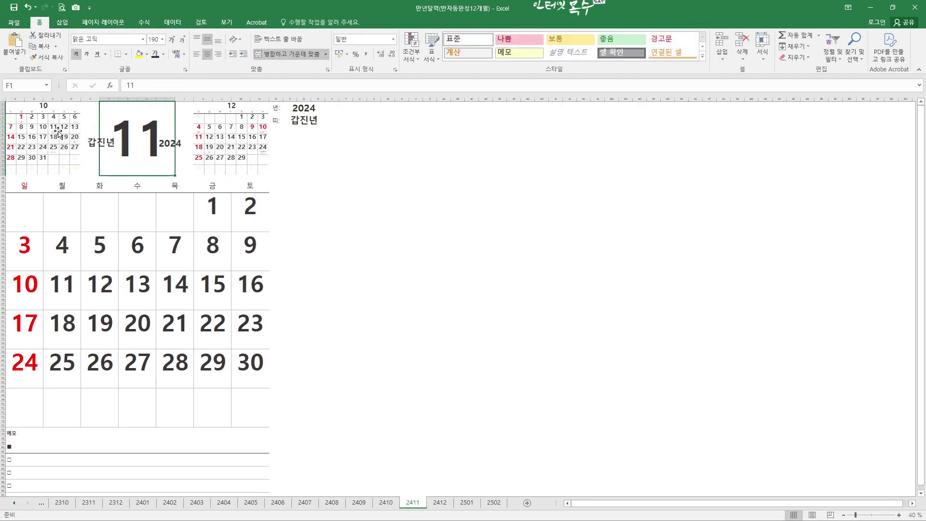
left_click(58, 131)
left_click(232, 144)
left_click_drag(141, 85, 149, 85)
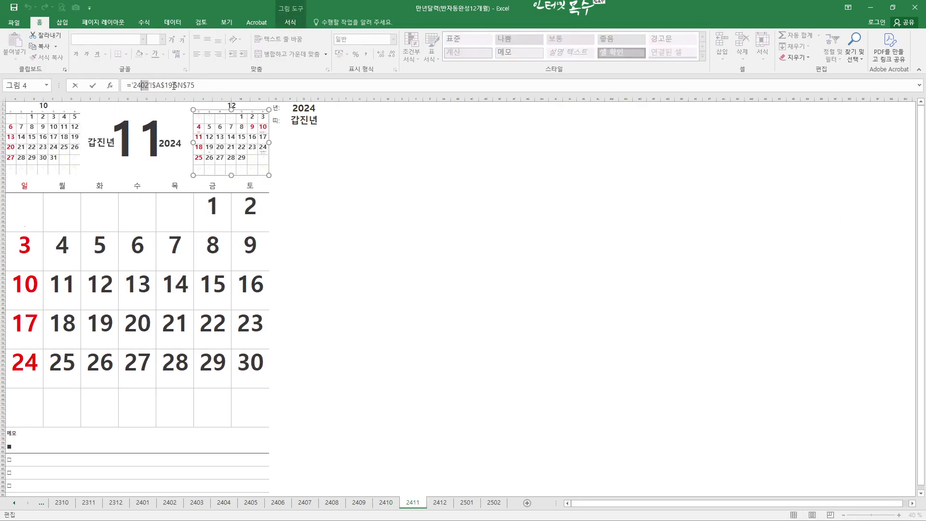
key("ctrl+Page_Down")
Step: On sheet 2412, keep the left mini-calendar on '2411' and point the right one to '2501'
left_click(44, 140)
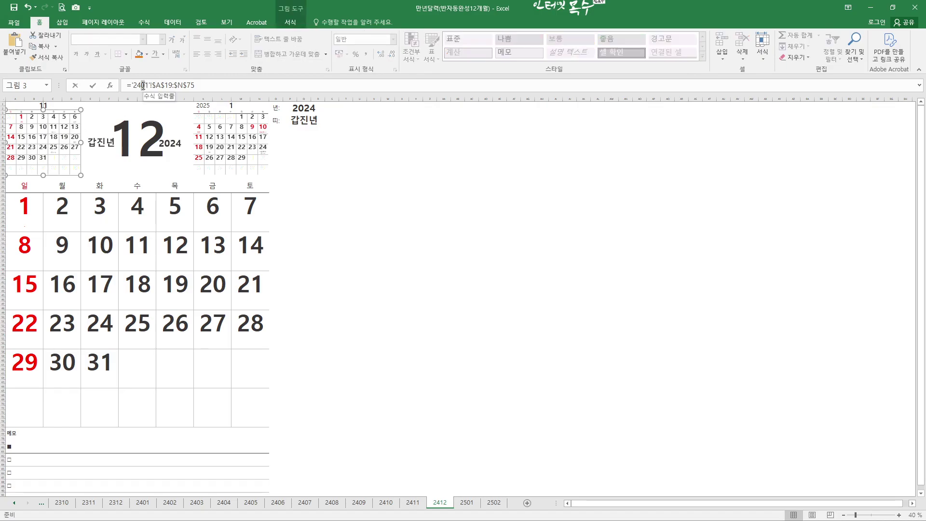
key("Return")
left_click(207, 118)
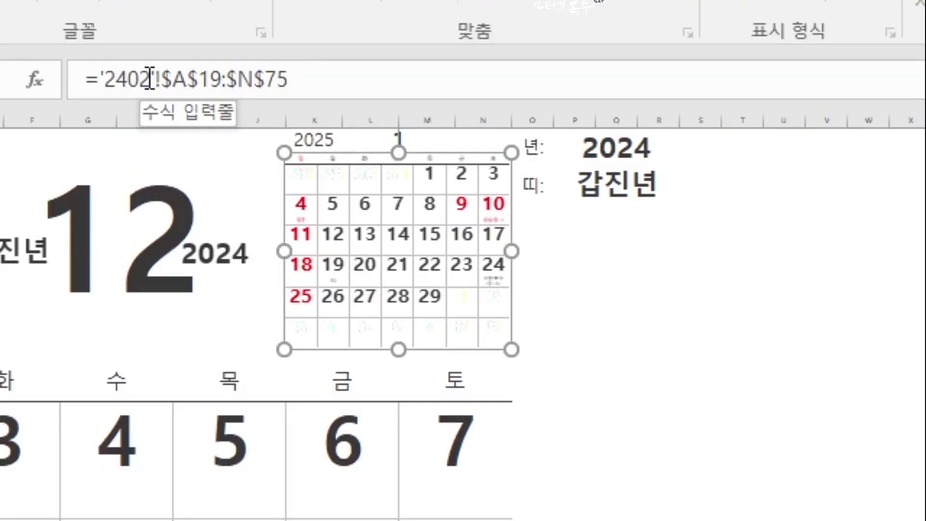
left_click_drag(150, 79, 115, 78)
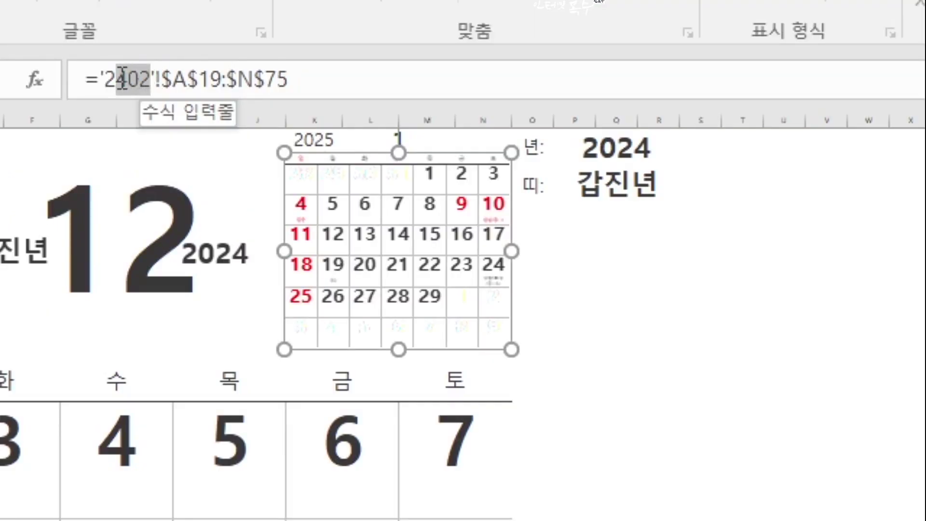
type("50")
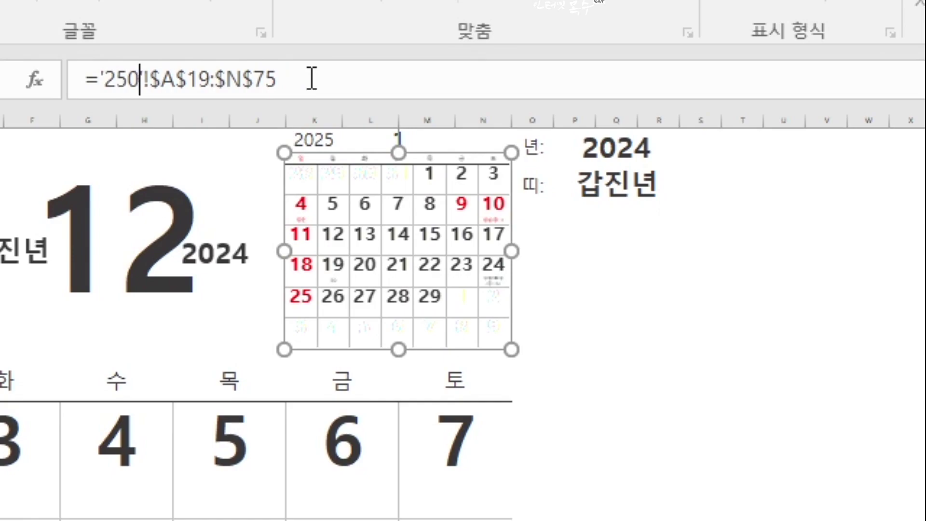
type("1")
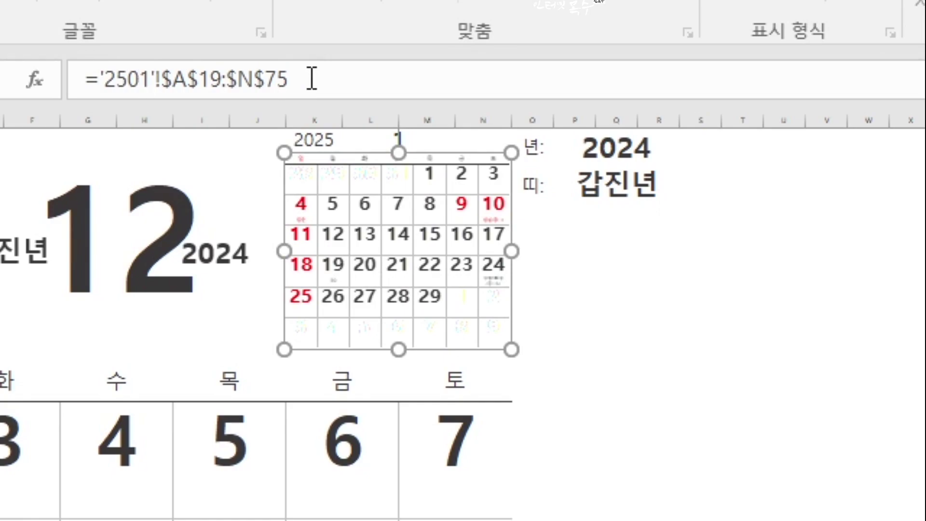
key("Return")
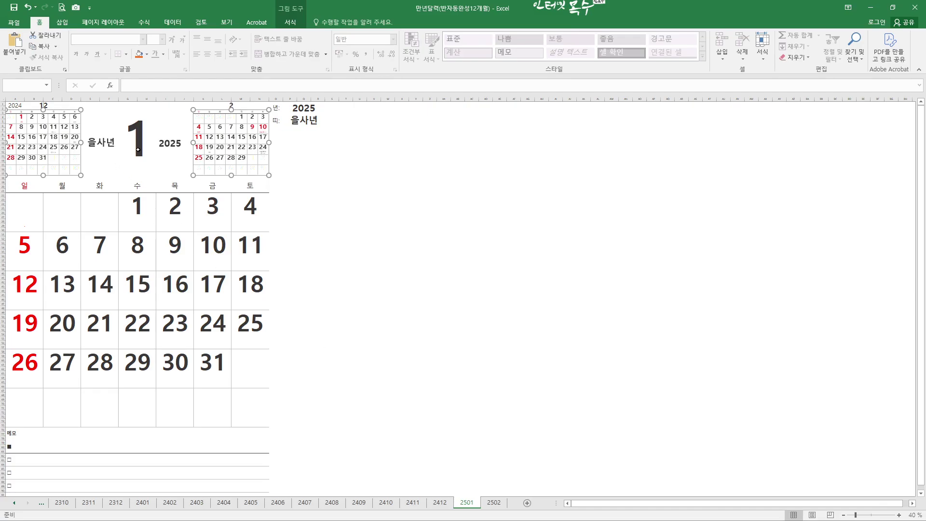
Step: Change sheet 2501's left mini-calendar reference to sheet '2412'
left_click(138, 149)
left_click(55, 149)
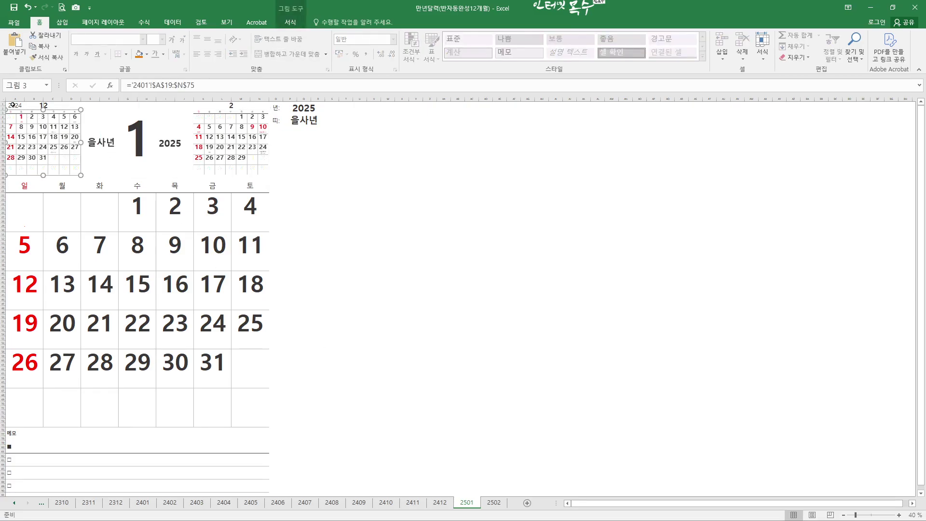
left_click(148, 86)
key("BackSpace")
type("1")
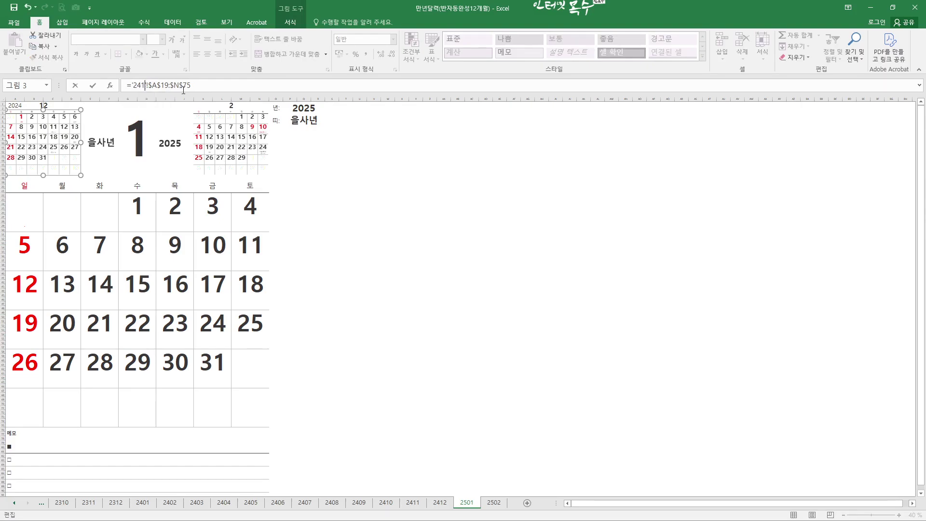
type("2")
key("Return")
Step: Relink the right mini-calendar to sheet '2502' and move to sheet 2502
left_click(230, 145)
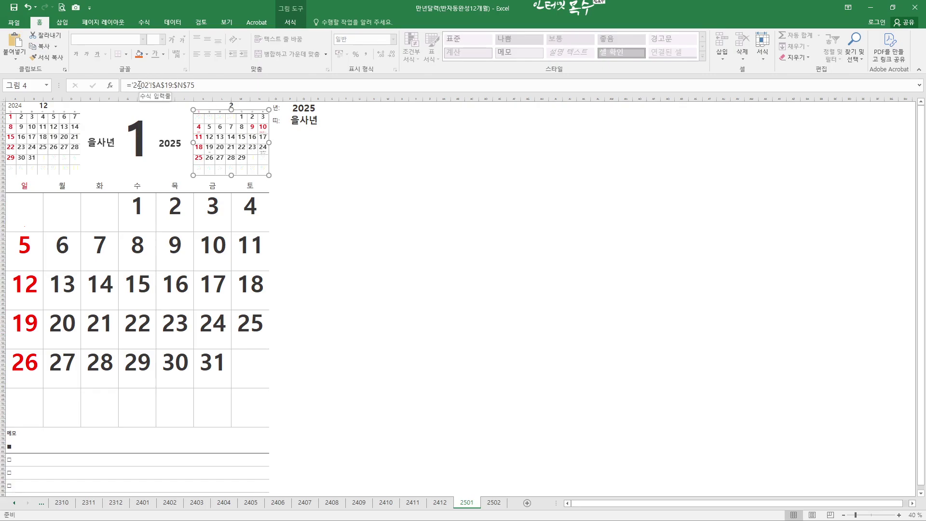
left_click_drag(139, 86, 137, 86)
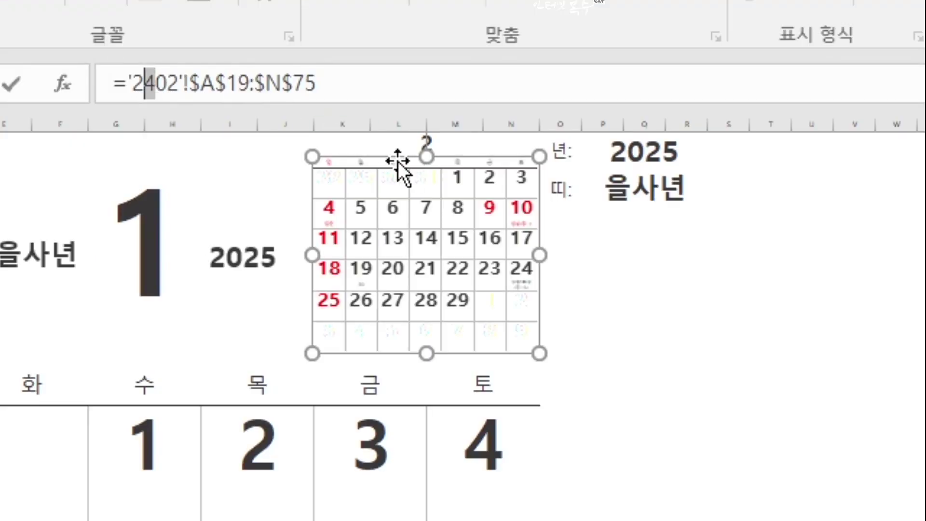
type("5")
key("Return")
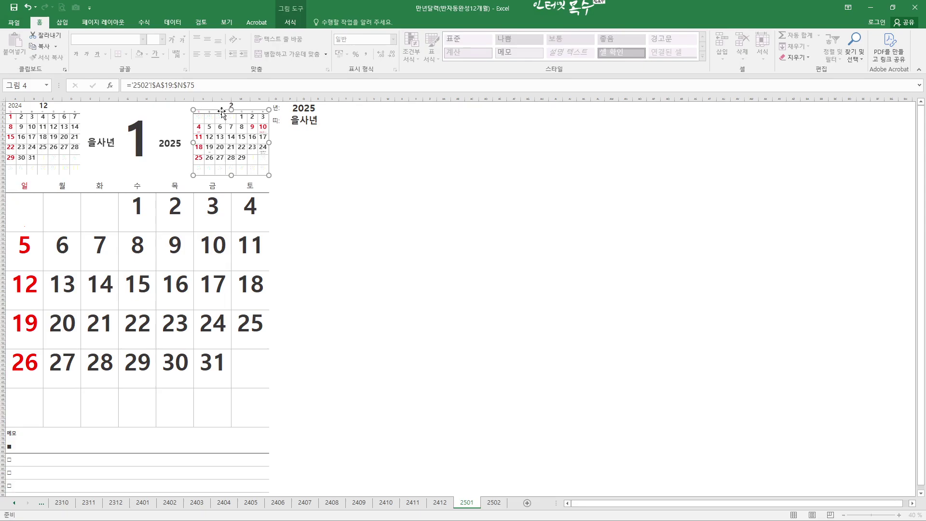
left_click(493, 503)
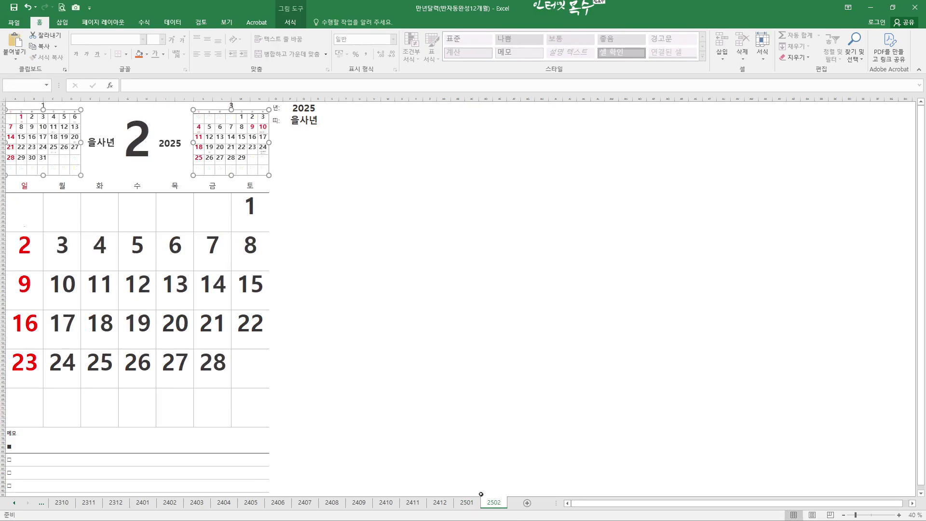
Step: Change sheet 2502's left mini-calendar reference from '2401' to '2501'
left_click(139, 135)
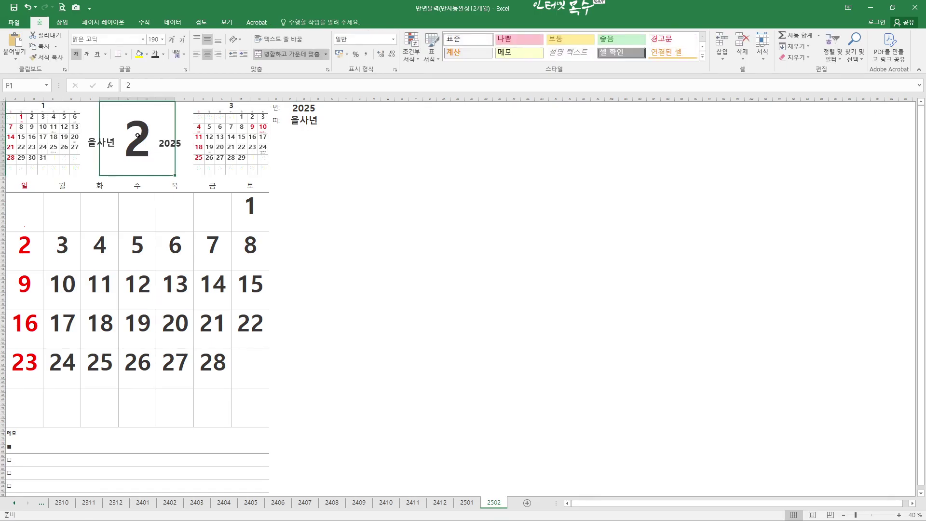
left_click(47, 137)
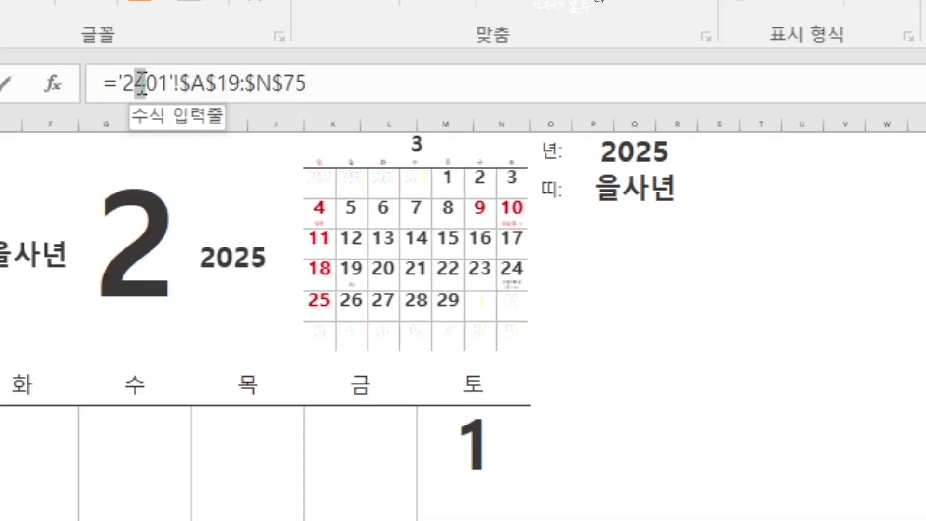
left_click(137, 85)
key("Delete")
type("5")
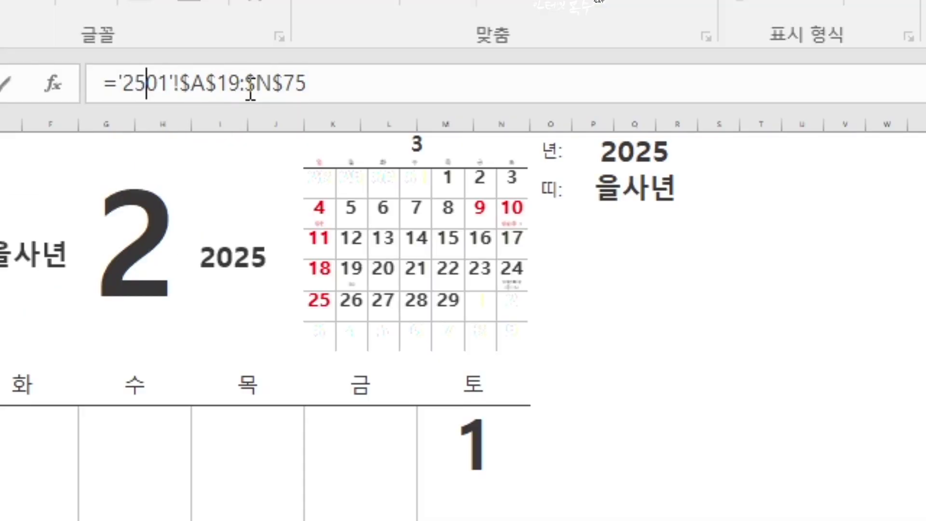
key("Return")
Step: Begin replacing 402 with 503 in the right mini-calendar's reference
left_click(234, 145)
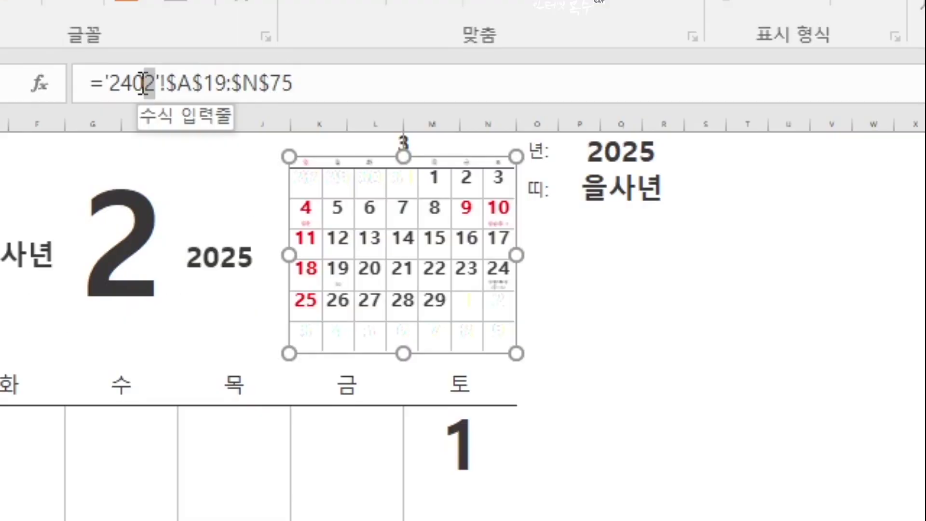
left_click_drag(137, 85, 163, 85)
type("50")
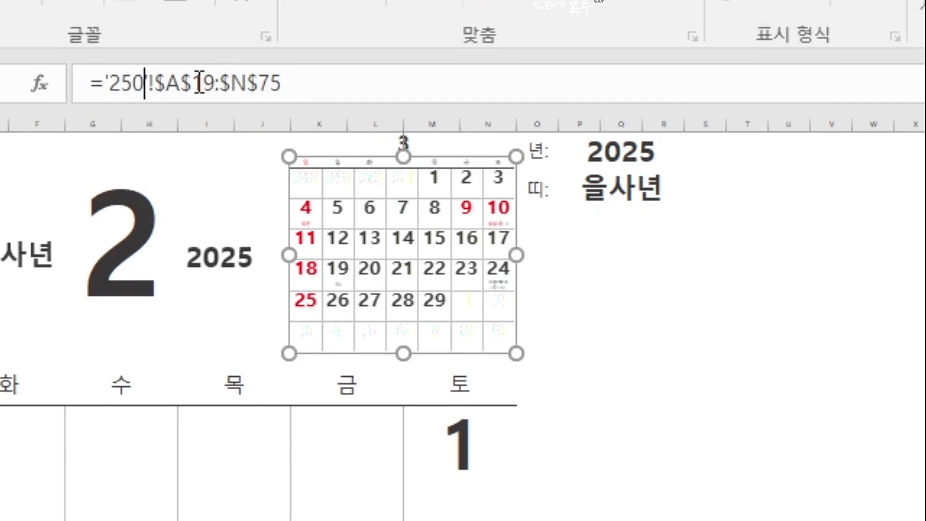
type("3")
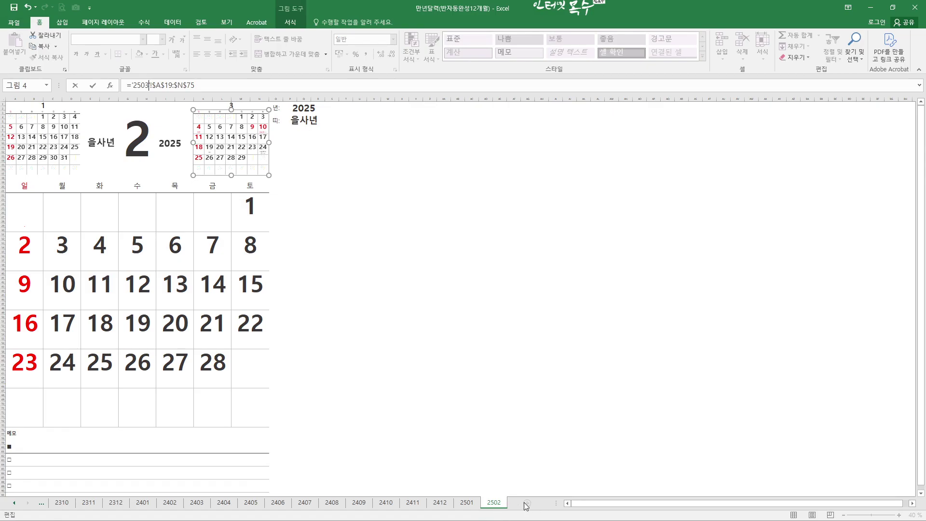
Step: Abandon the invalid '2503' link and delete the March mini-calendar picture from sheet 2502
key("Return")
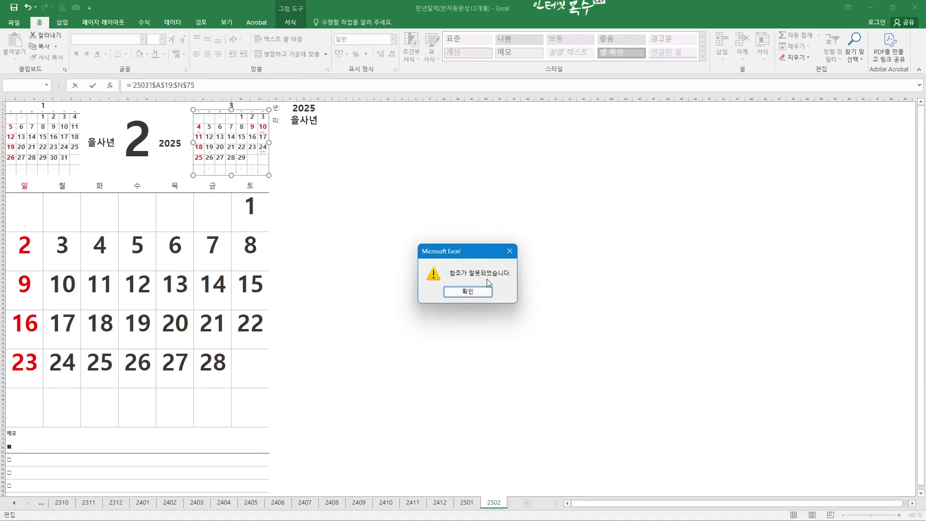
left_click(469, 291)
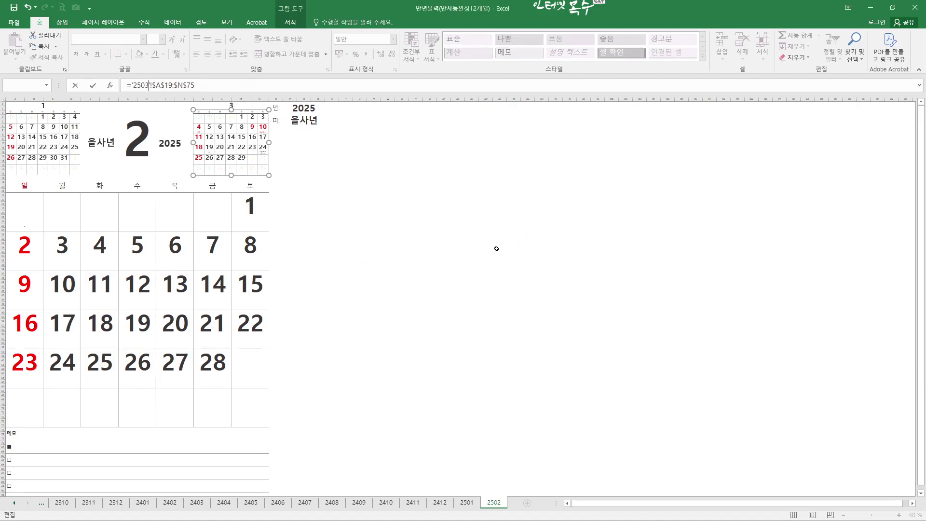
key("Escape")
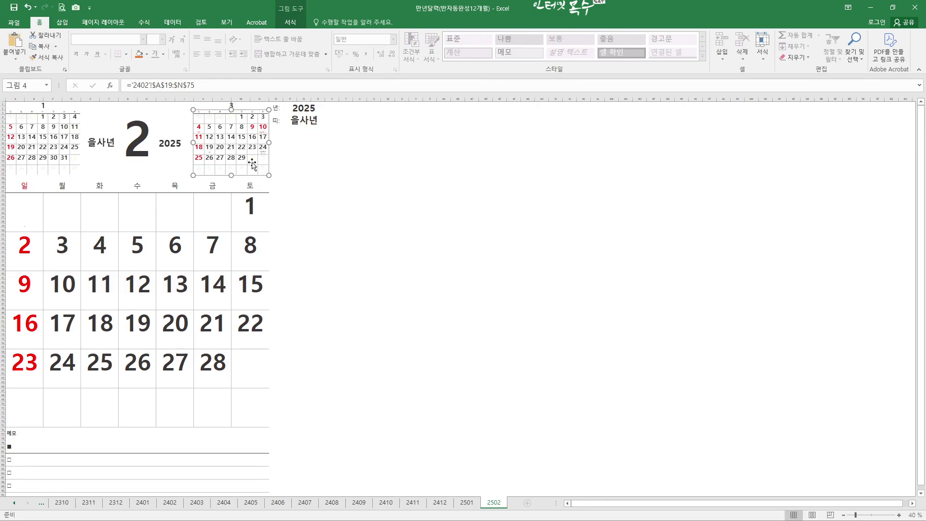
key("Escape")
key("Delete")
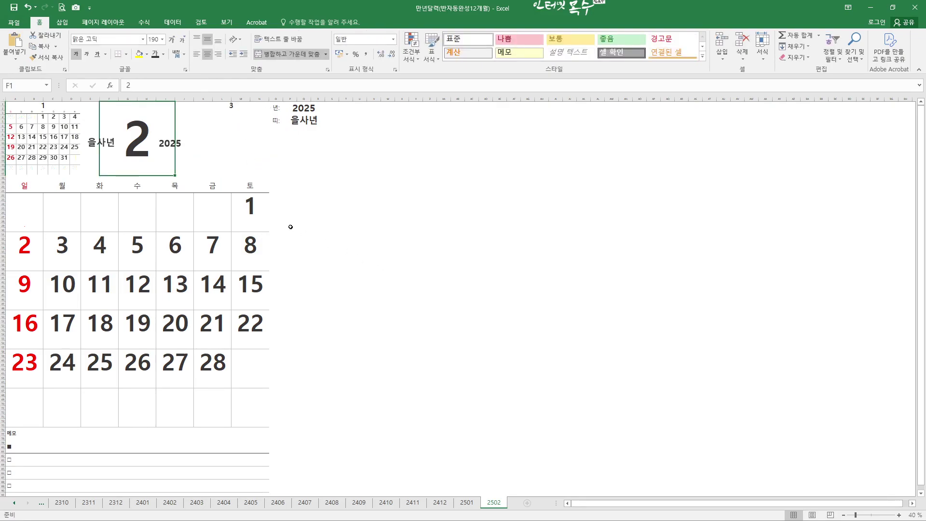
Step: Flip through sheets 2501 and 2401, ending on the February 2024 sheet 2402
left_click(467, 502)
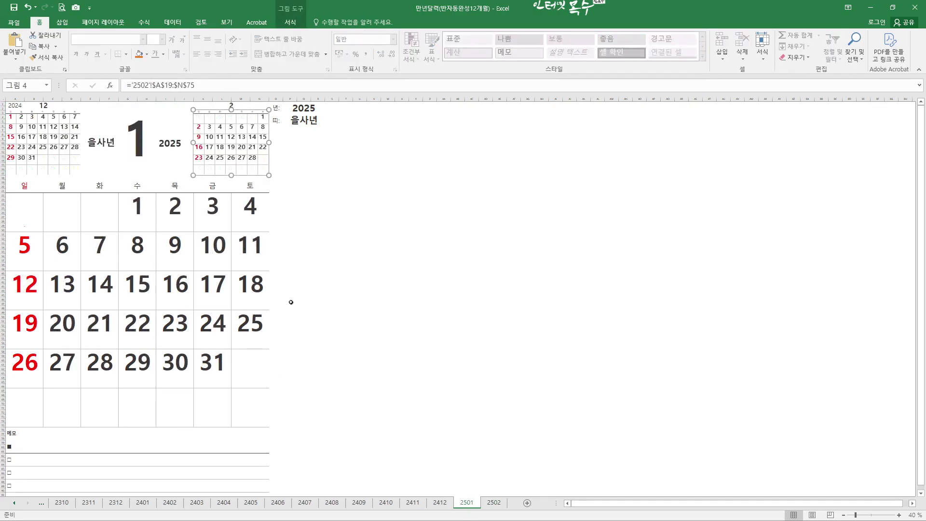
left_click(142, 502)
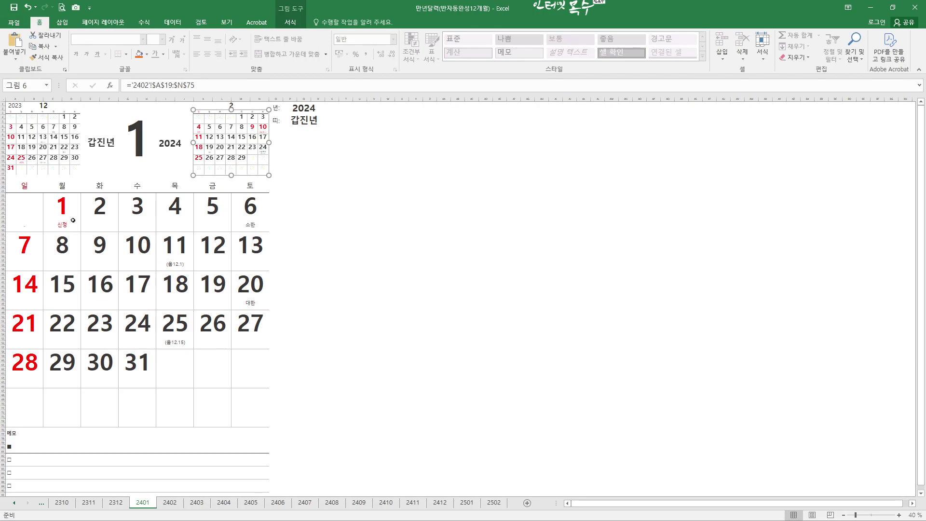
left_click(174, 503)
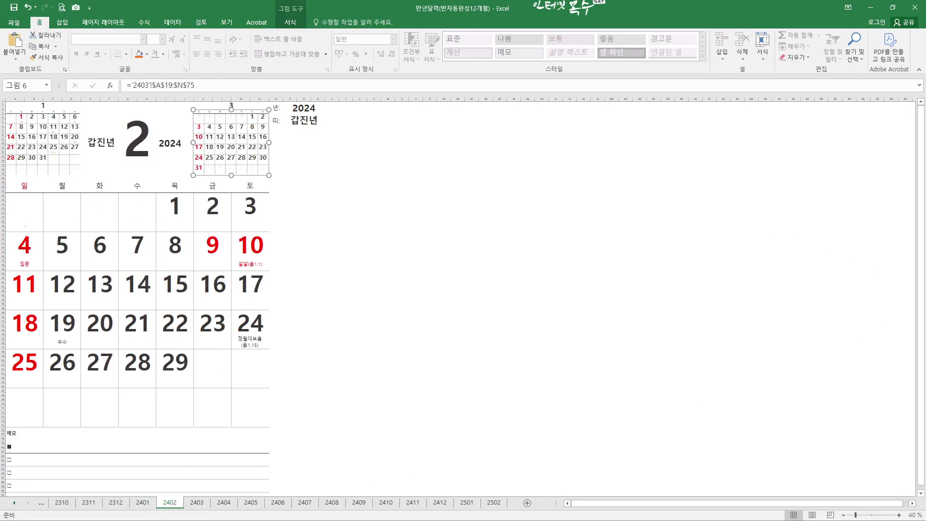
Step: Open Naver in a new browser tab and search for 달력
key("alt+Tab")
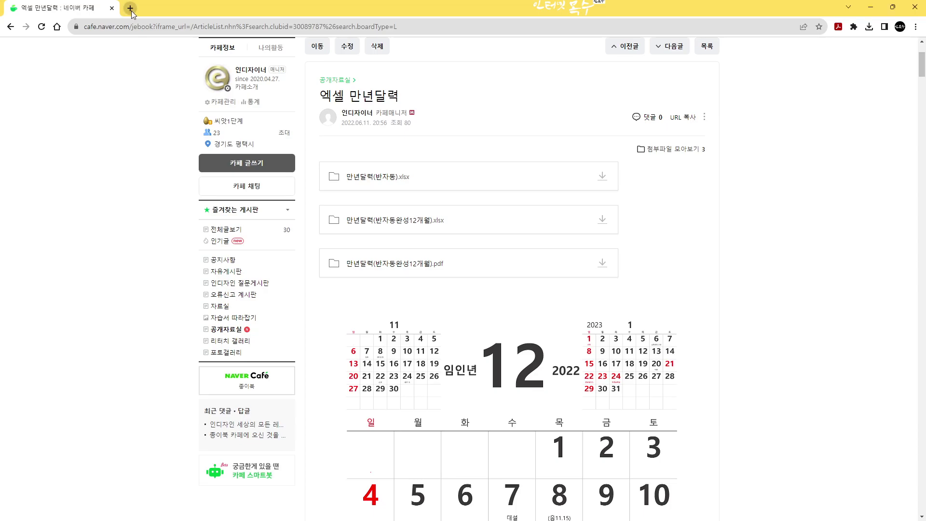
left_click(130, 9)
left_click(427, 43)
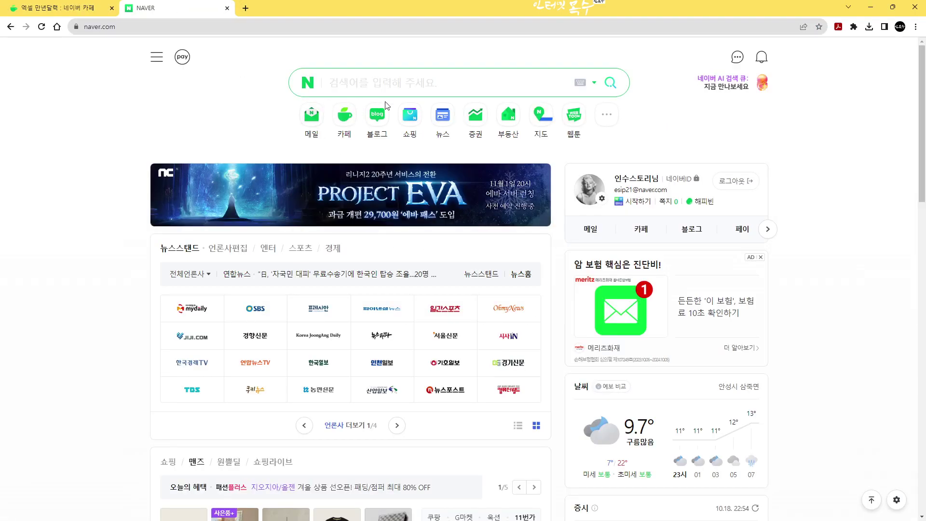
left_click(333, 87)
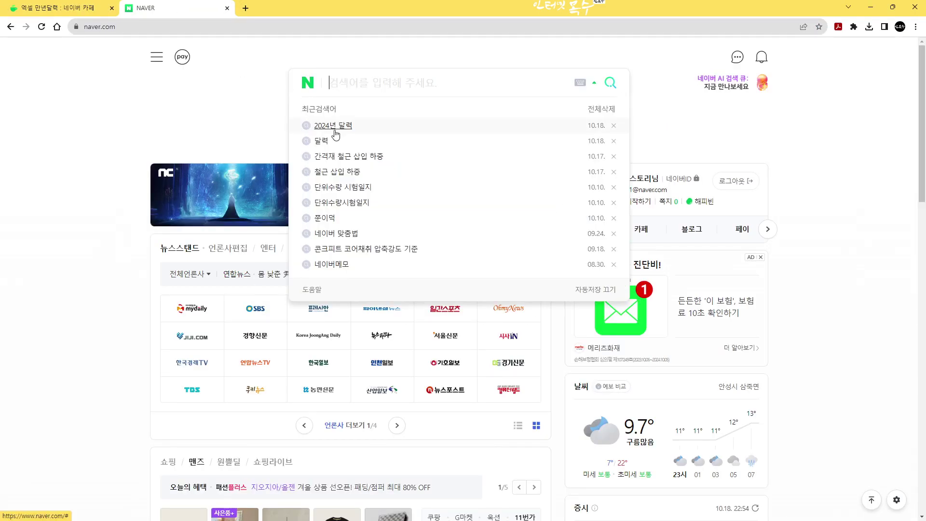
left_click(322, 141)
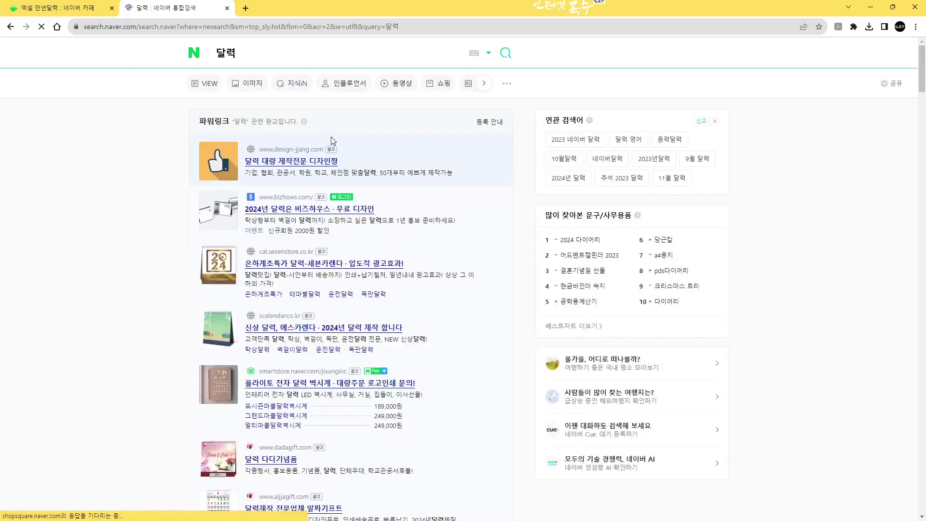
Step: Step Naver's 달력정보 calendar forward to January 2024
scroll(338, 208, "down", 7)
scroll(362, 250, "down", 8)
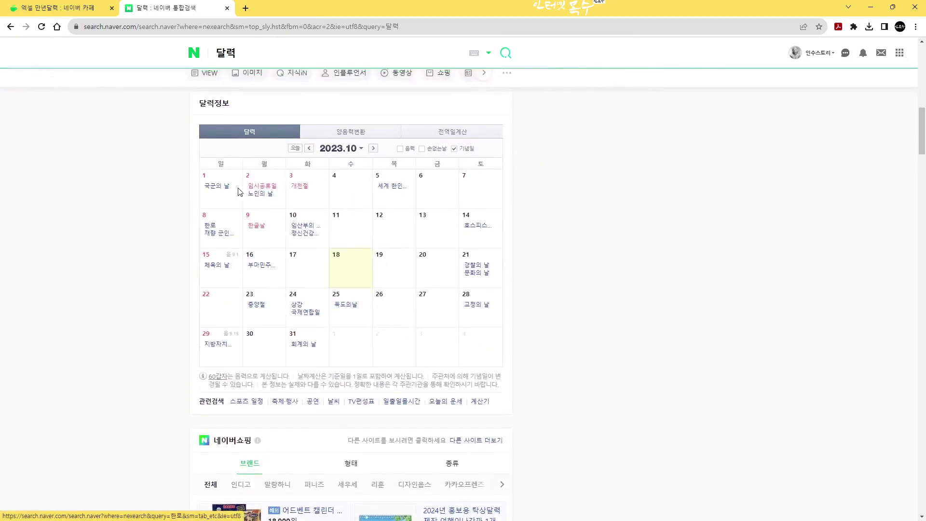
scroll(240, 192, "up", 1)
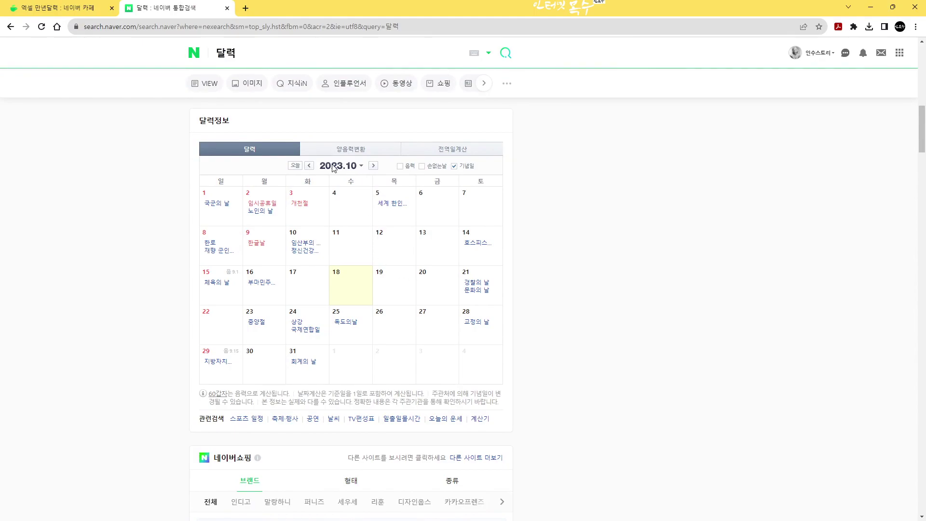
left_click(373, 166)
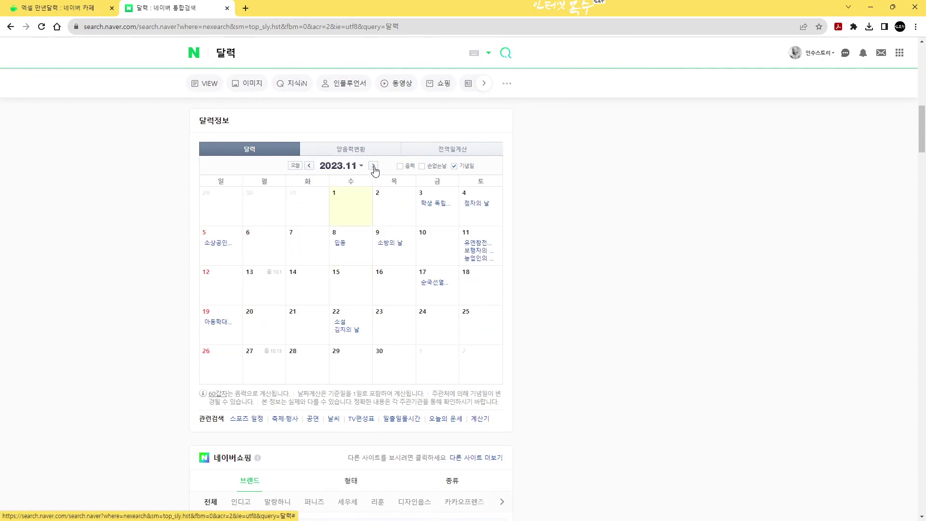
left_click(373, 166)
left_click(374, 166)
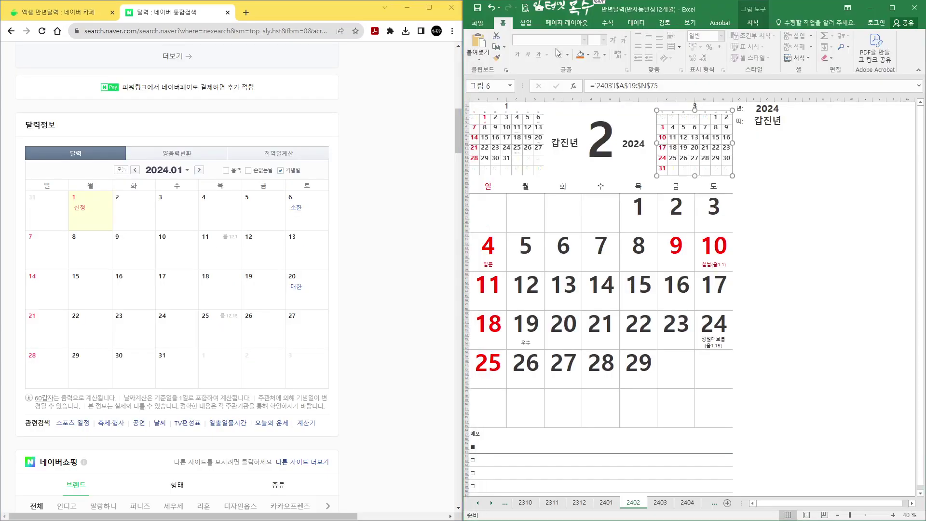
Step: View sheet 2401, advance Naver to February 2024, and return to sheet 2402
left_click(605, 503)
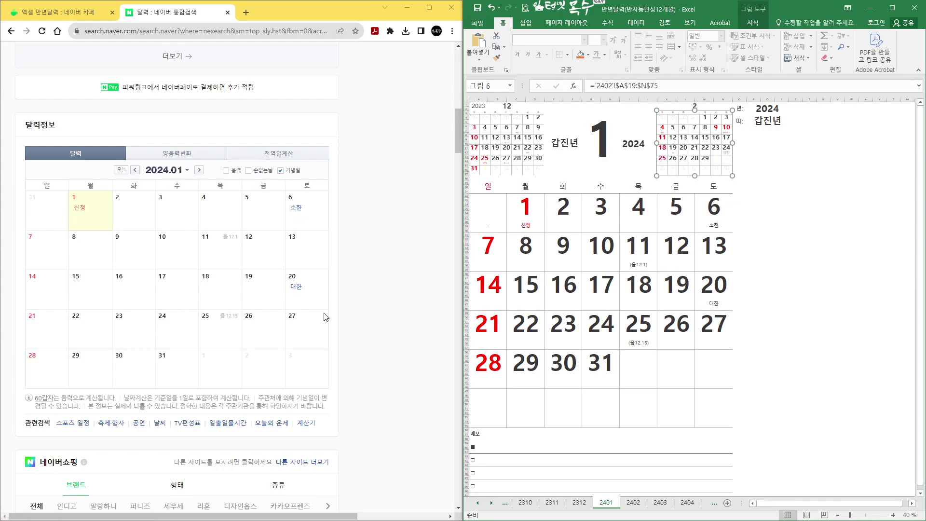
left_click(199, 169)
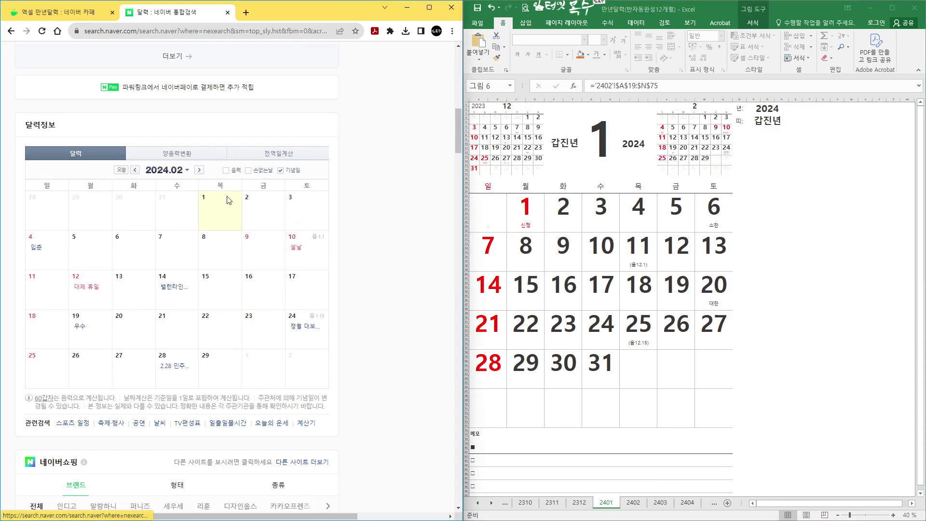
left_click(634, 502)
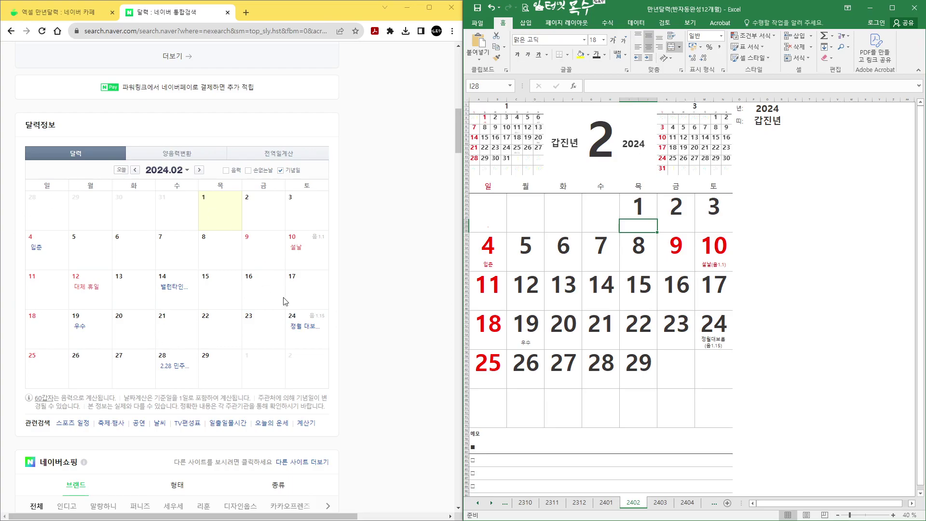
Step: Colour February 12 red and add the note 대체 휴일 beneath it
left_click(525, 284)
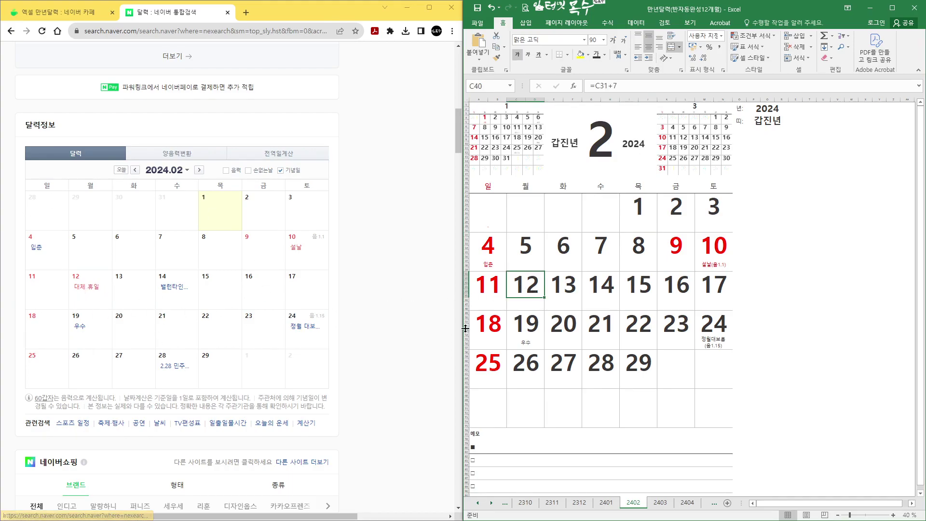
left_click_drag(527, 283, 526, 305)
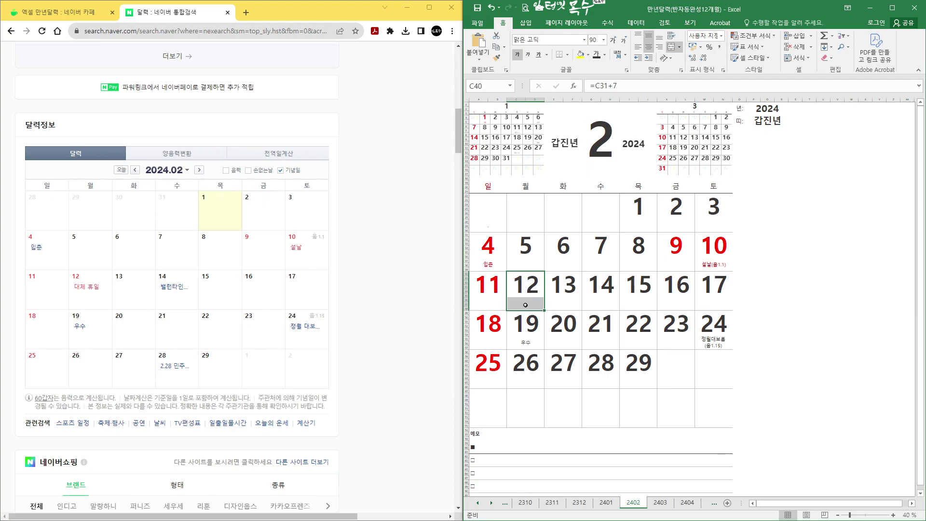
left_click(605, 55)
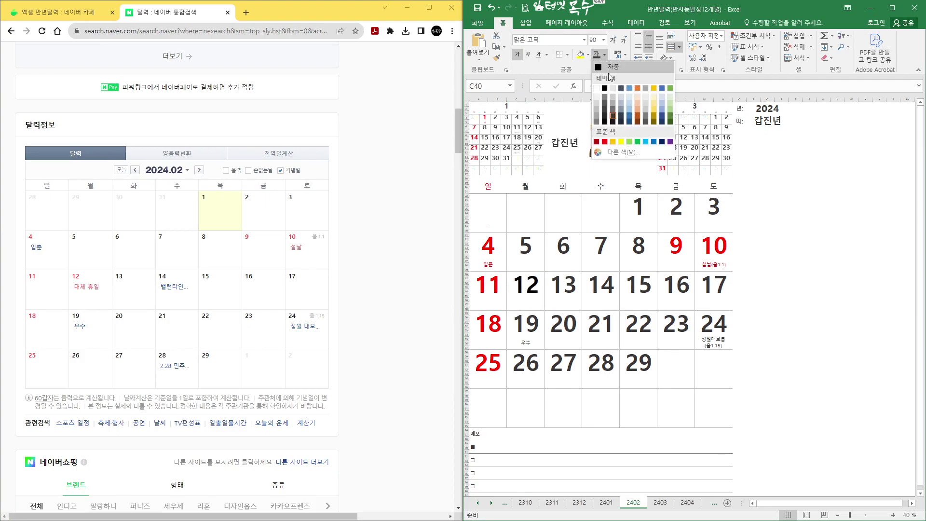
left_click(605, 142)
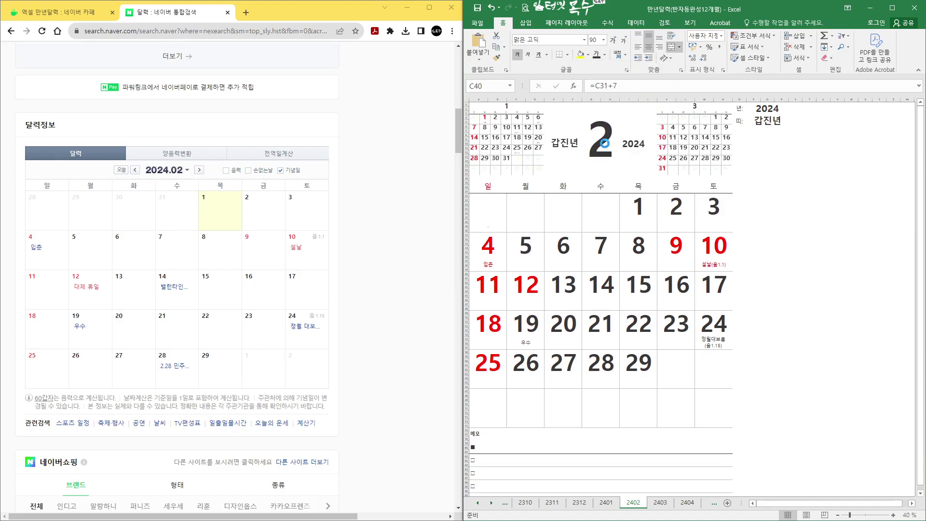
left_click(525, 305)
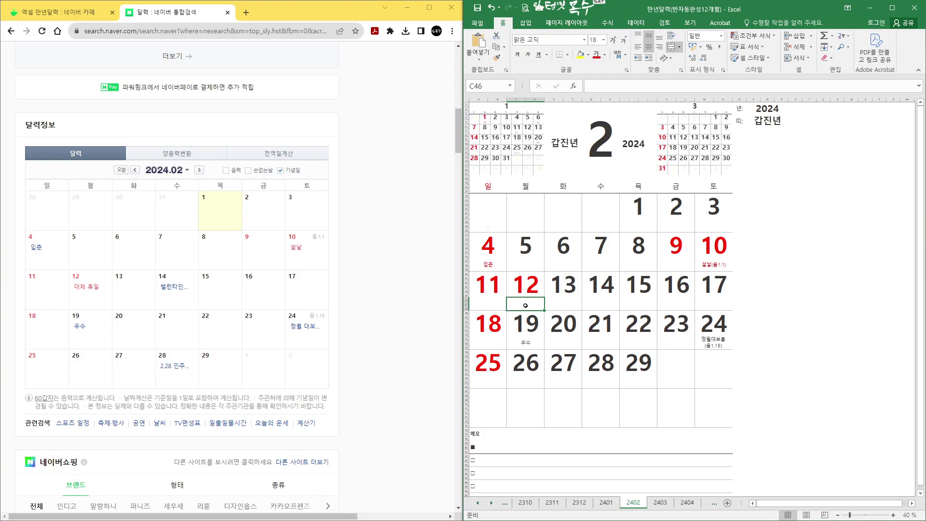
type("대체 휴일")
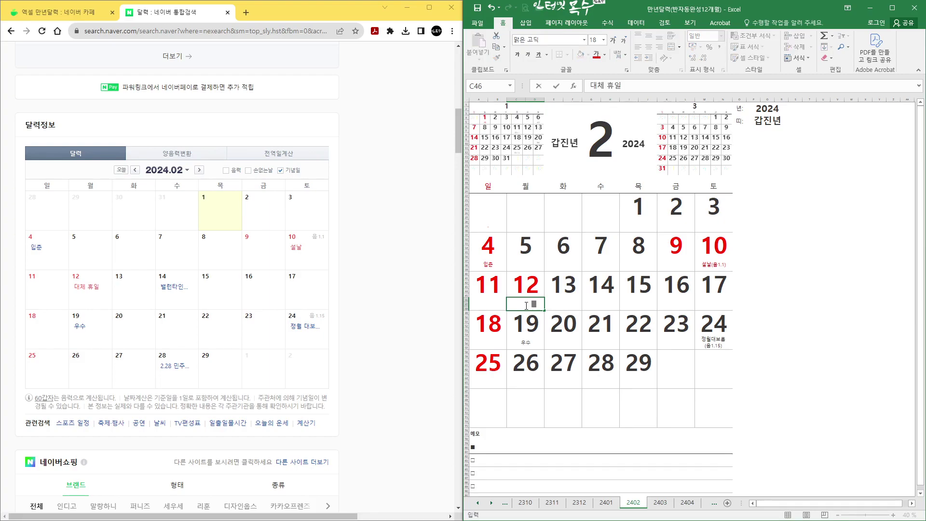
left_click(536, 328)
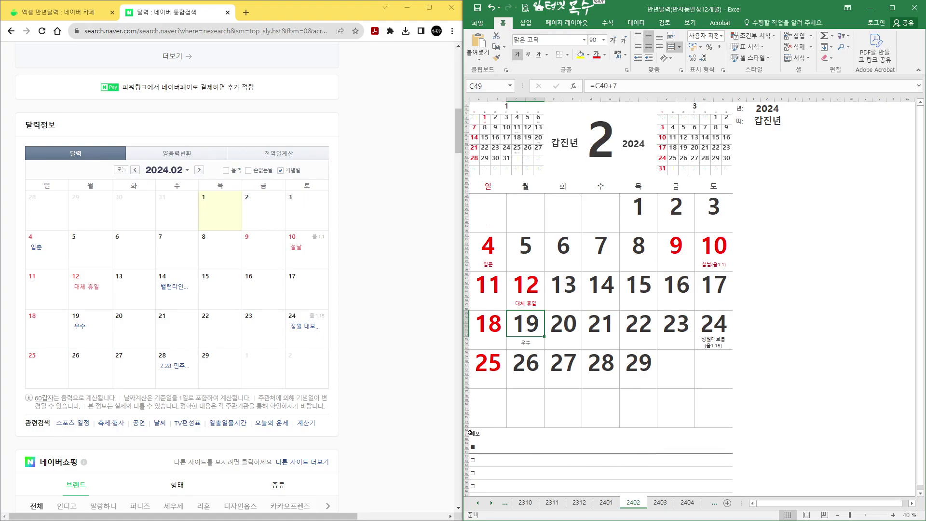
Step: On sheet 2403, with Naver showing March 2024, colour the 1st red and note 삼일절 under it
left_click(660, 503)
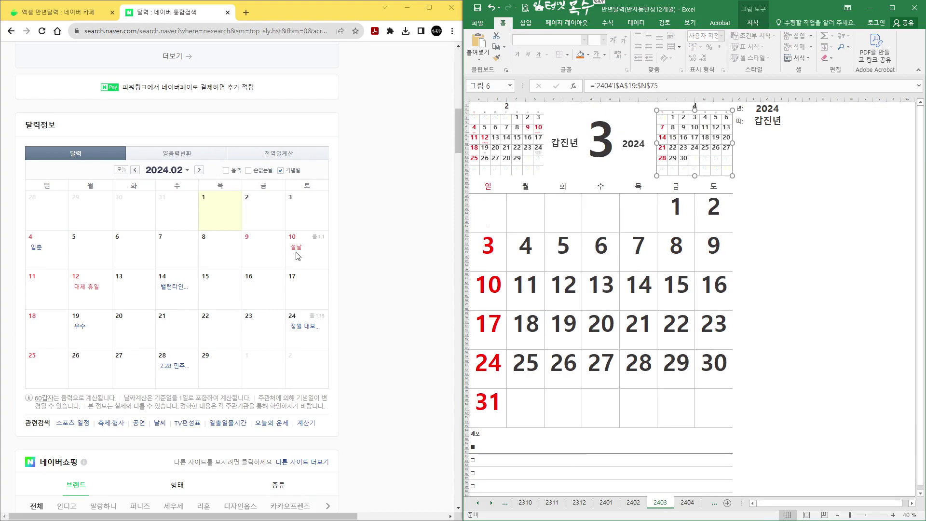
left_click(199, 170)
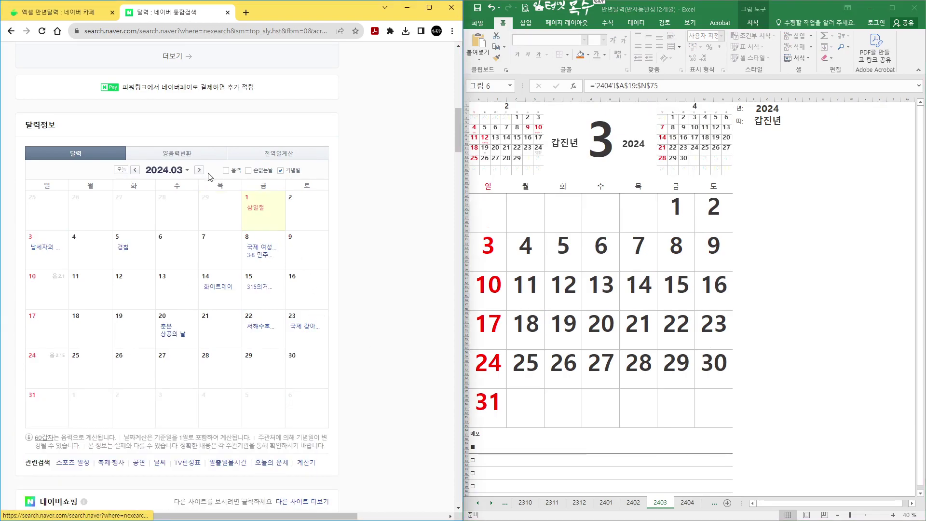
left_click(677, 212)
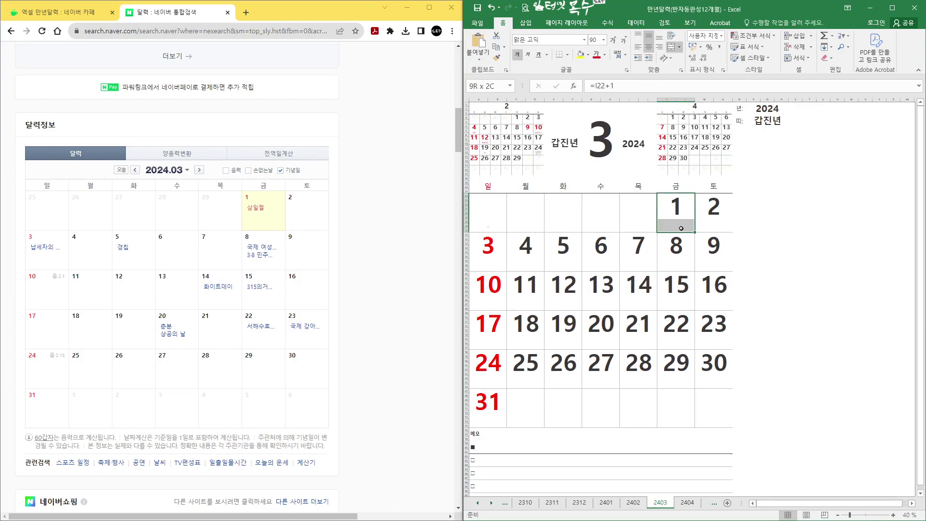
left_click_drag(682, 216, 681, 228)
left_click(596, 54)
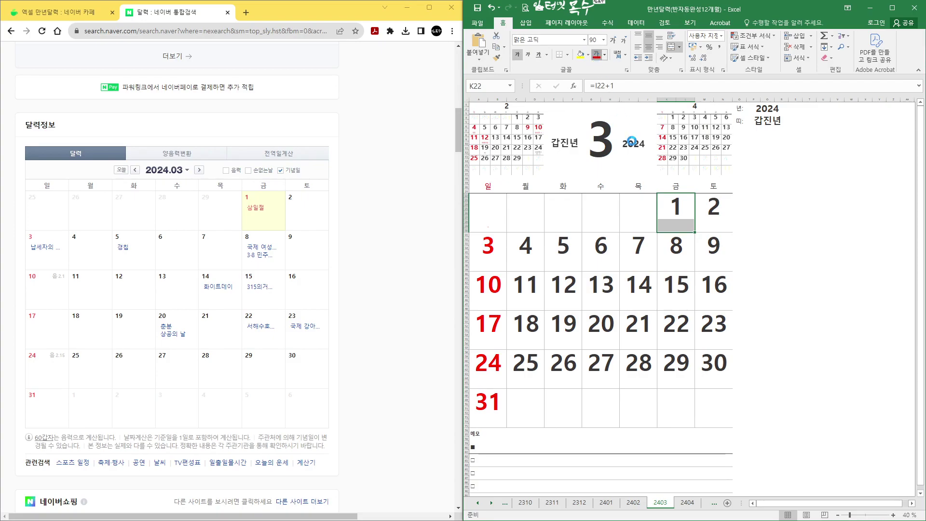
left_click(674, 225)
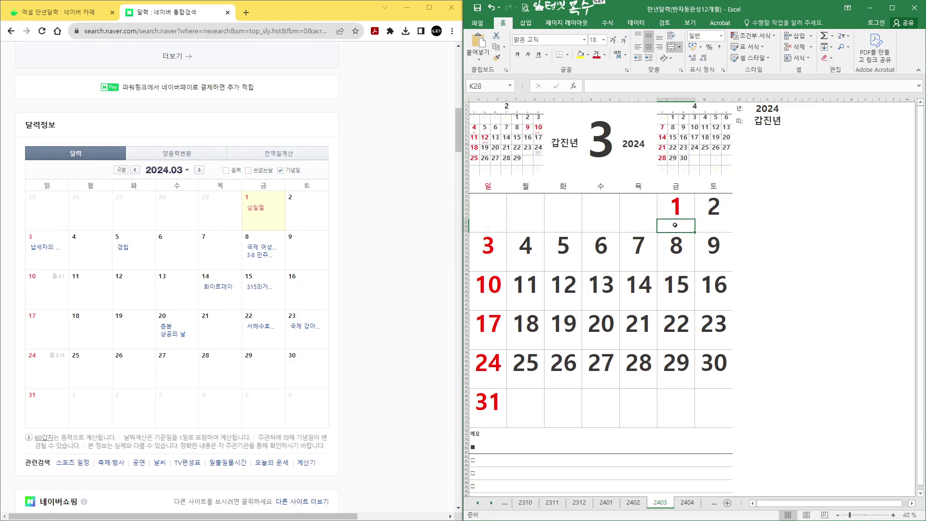
type("삼일ㅈ")
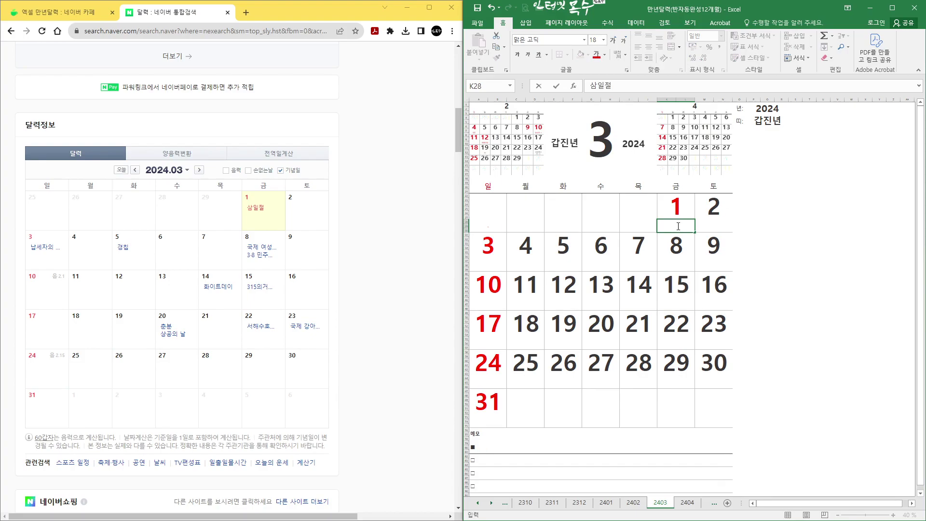
left_click(672, 244)
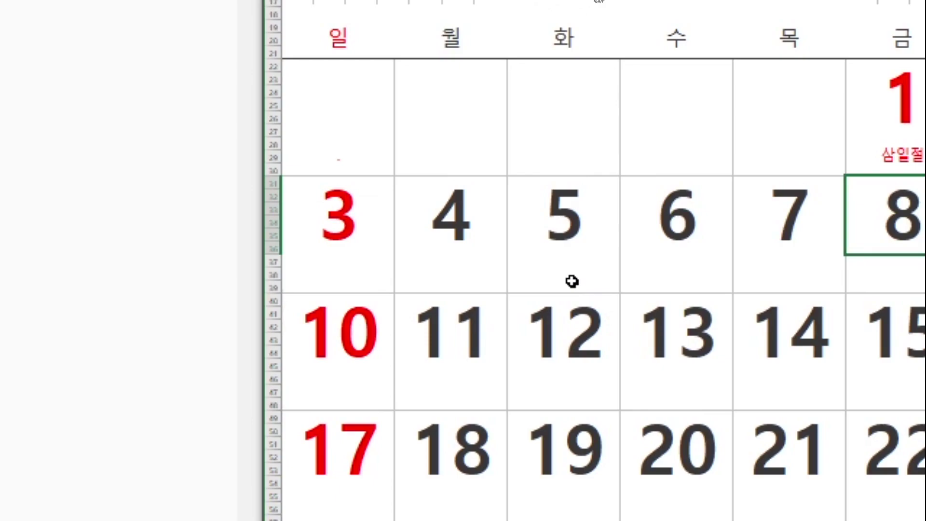
Step: Add the seasonal notes 경칩 under the 5th and 춘분 under the 20th
left_click(572, 281)
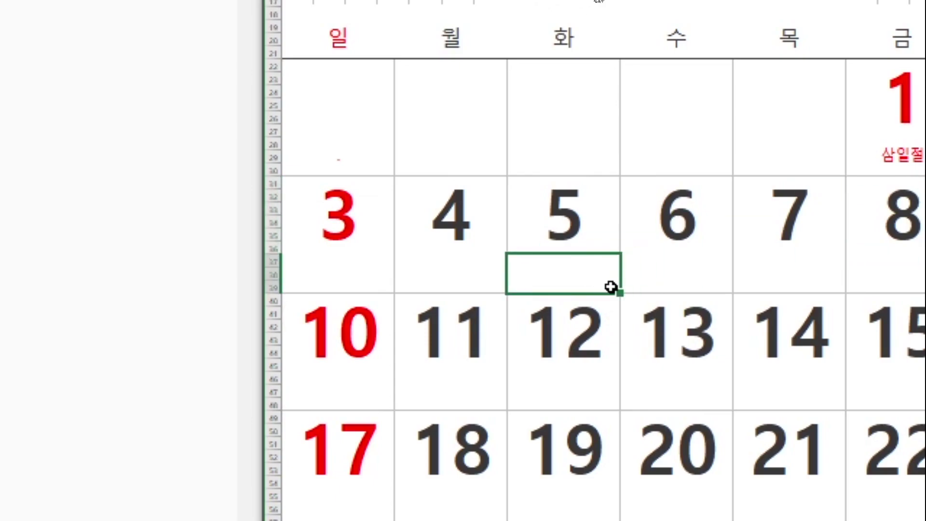
double_click(611, 286)
type("경칩")
key("Return")
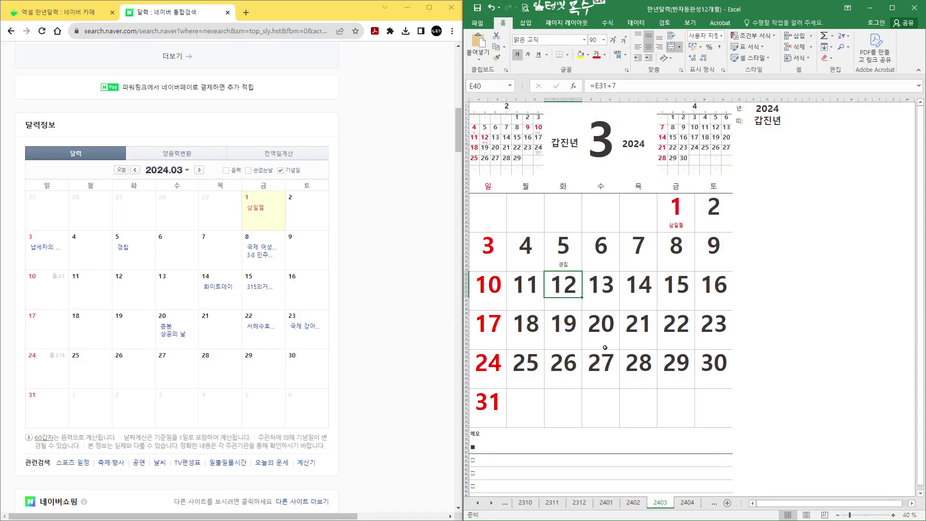
double_click(604, 344)
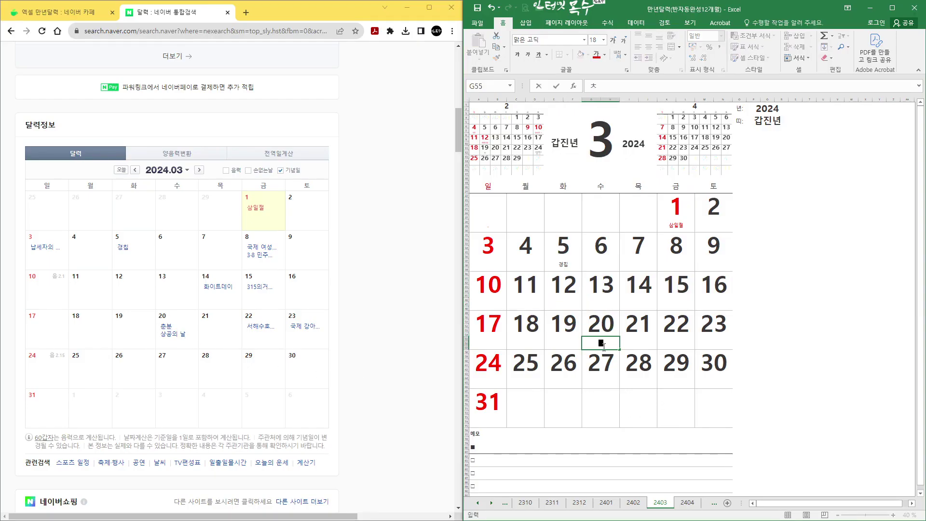
type("춘분")
key("ctrl+Return")
key("Down")
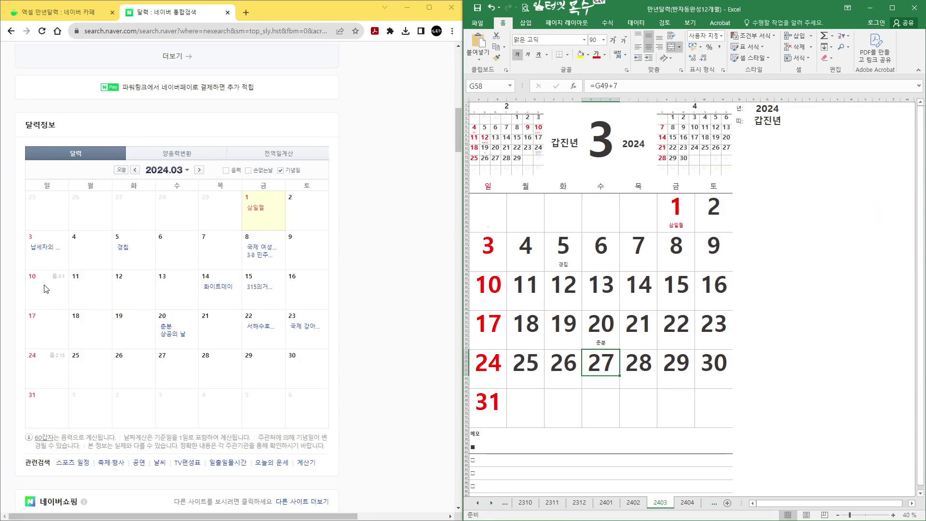
Step: Enter (음2.1) under the 10th and (음2.15) under the 24th
left_click(494, 305)
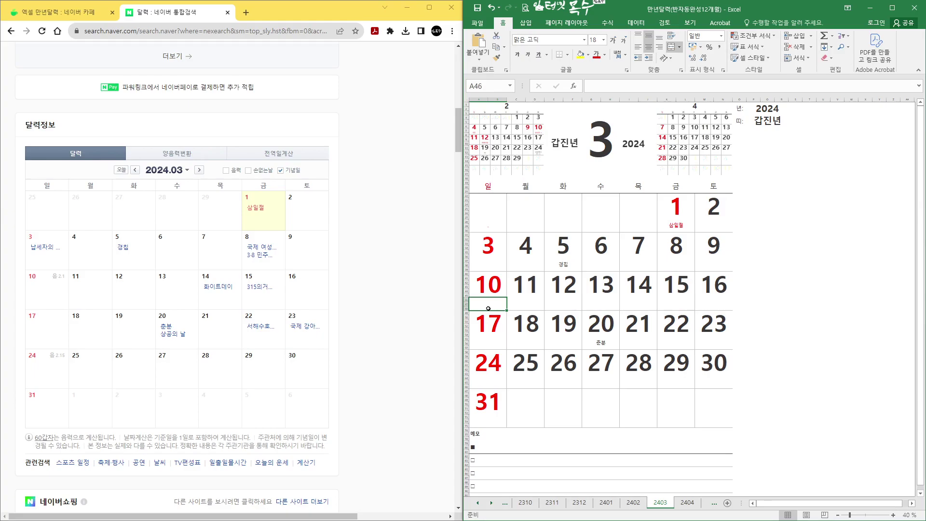
type("(")
double_click(488, 308)
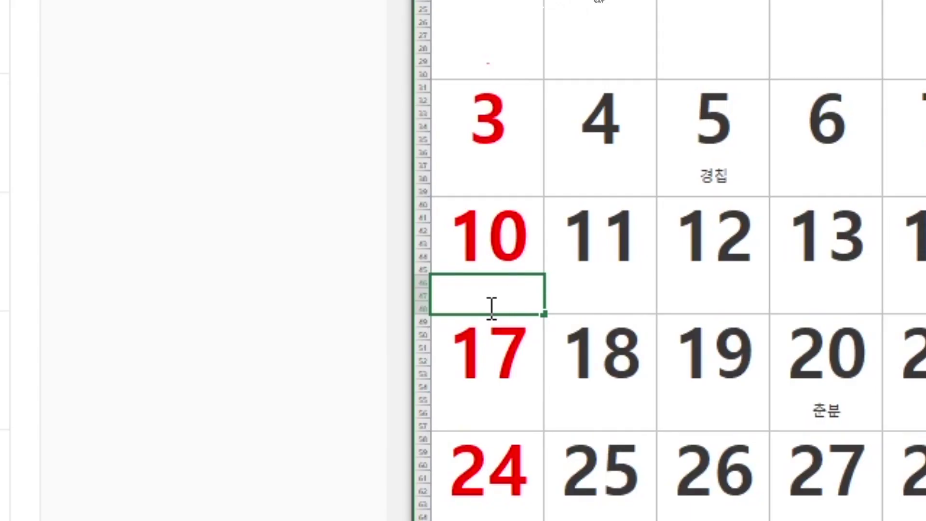
type("(음2.1)")
key("Return")
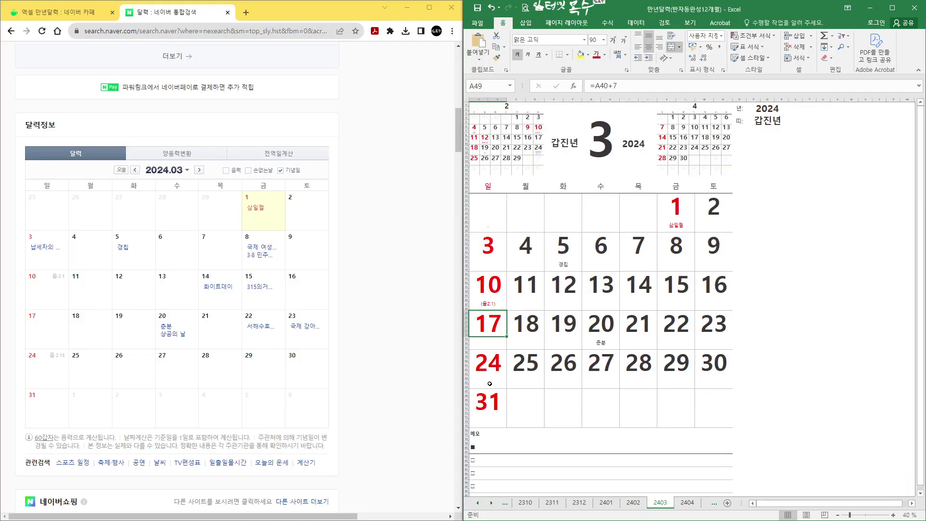
left_click(490, 384)
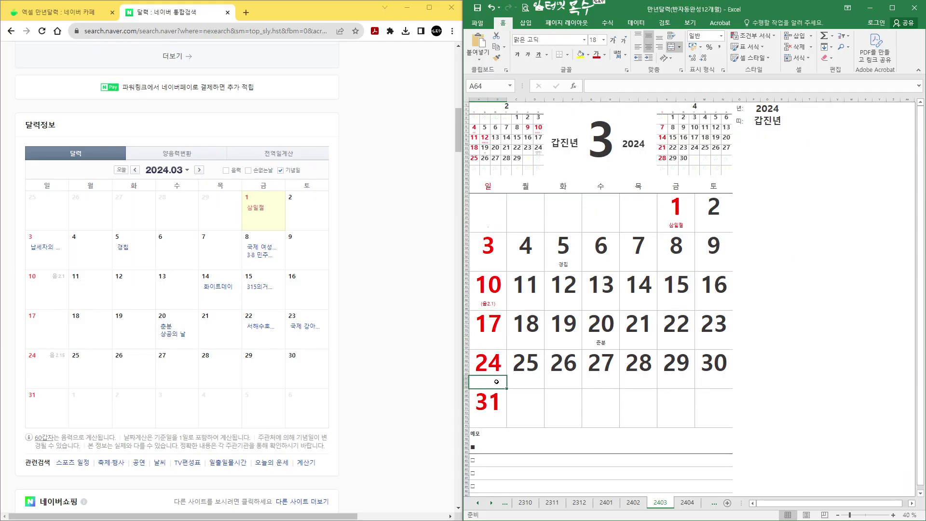
type("(음2.15")
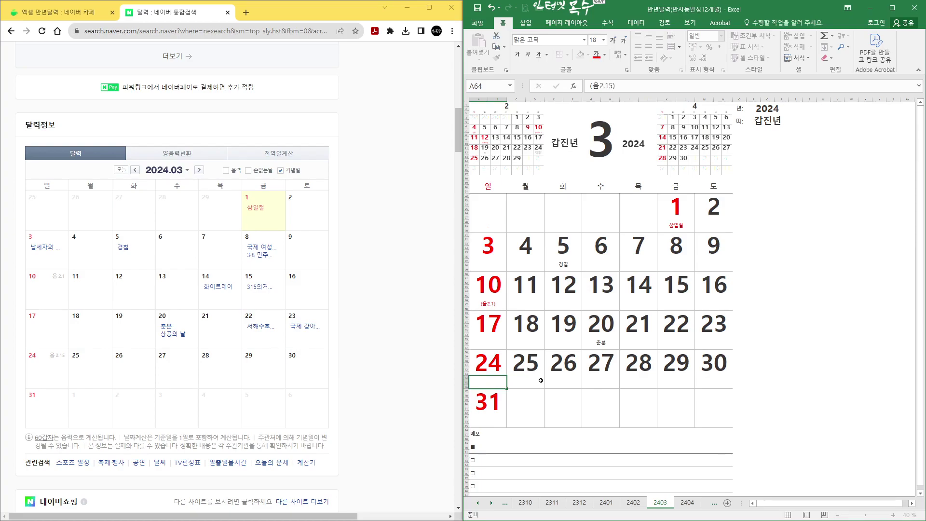
key("Return")
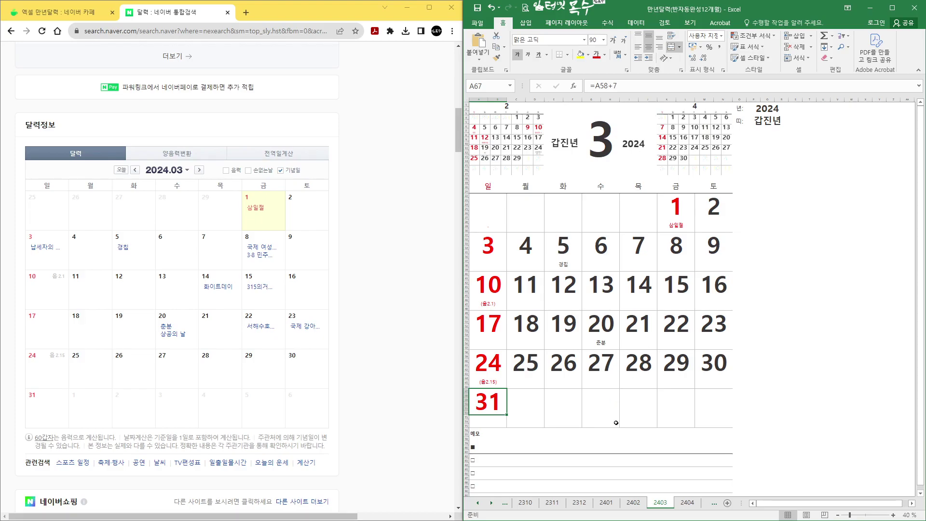
Step: On sheet 2404, make the 10th red and note 국회의원선거 beneath it
left_click(688, 503)
left_click(200, 170)
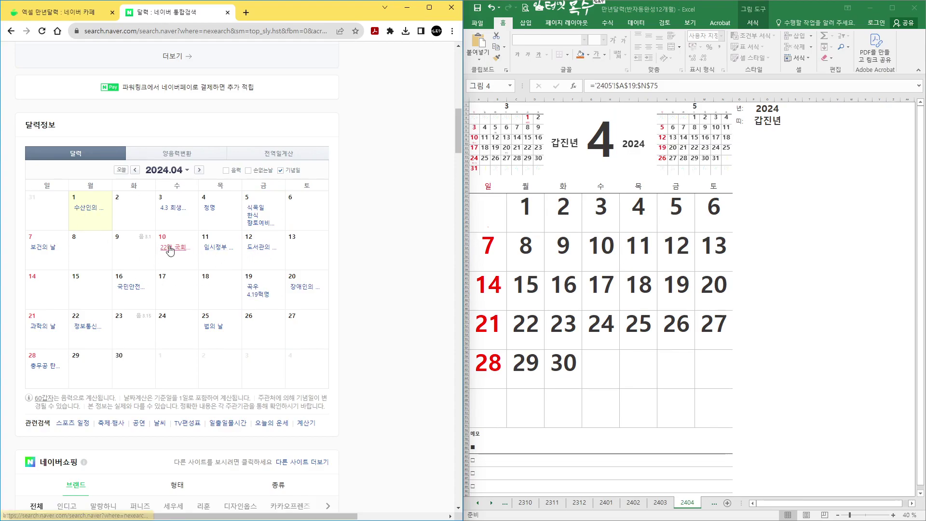
left_click(602, 248)
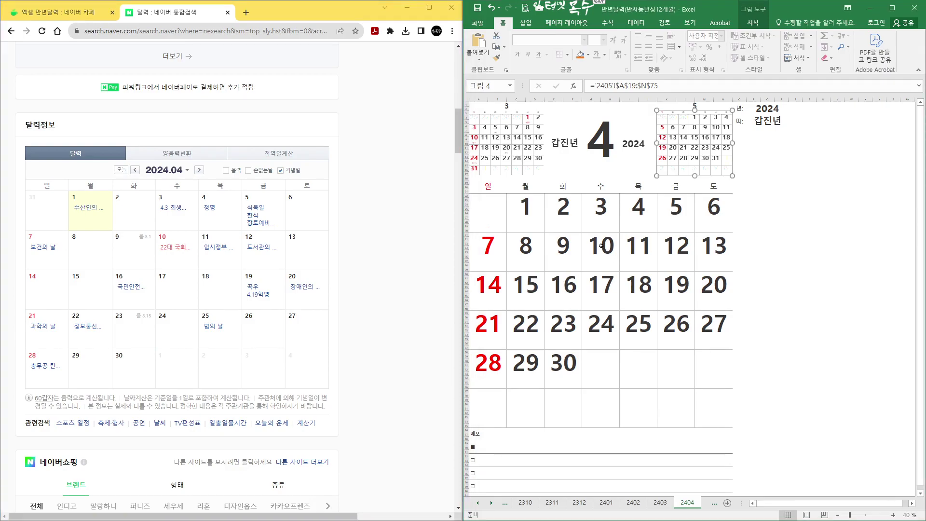
left_click(601, 245)
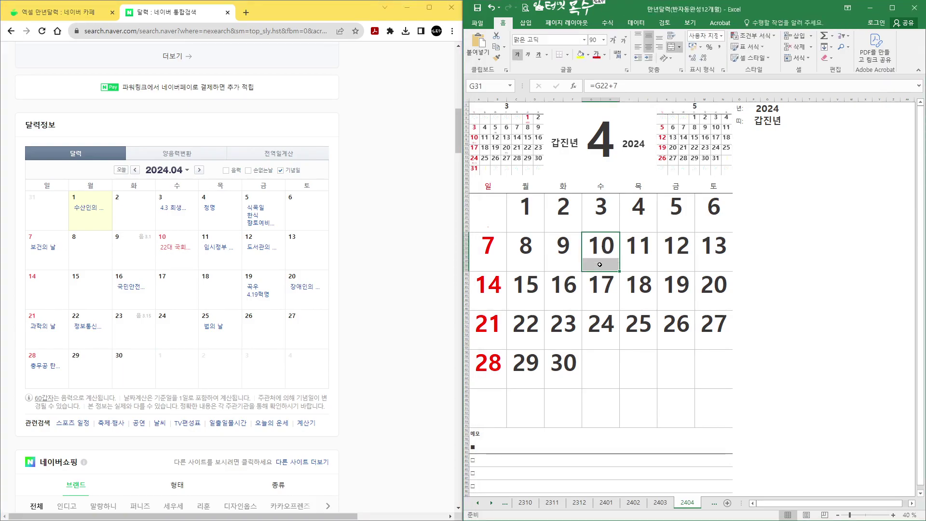
left_click(596, 54)
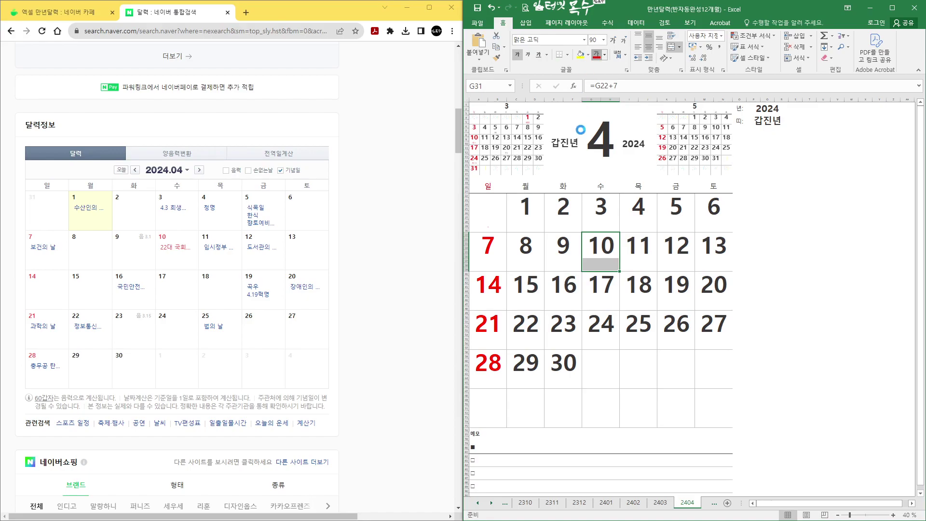
left_click(605, 271)
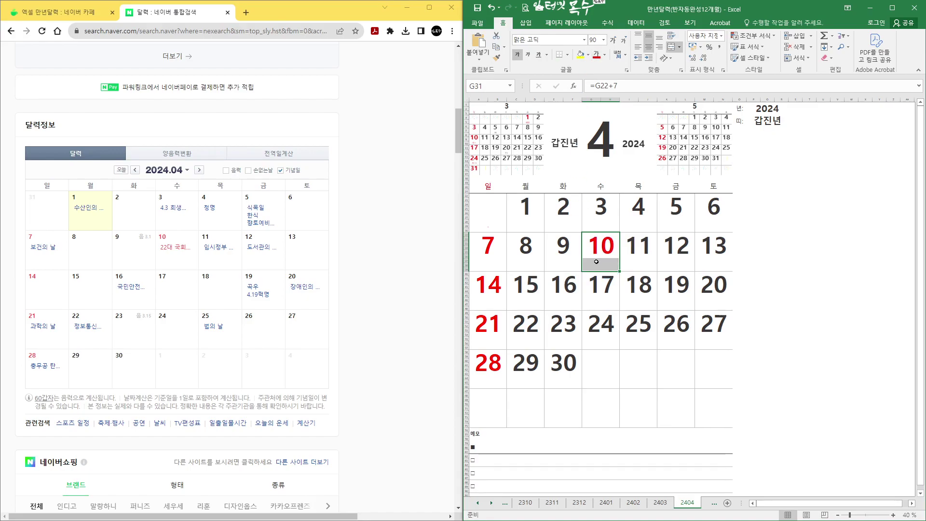
type("국")
type("호")
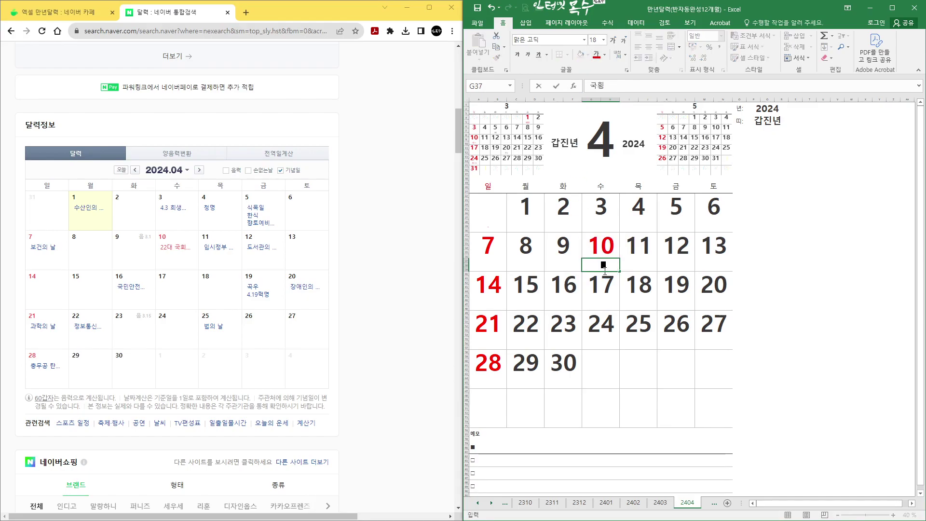
type("의원선거")
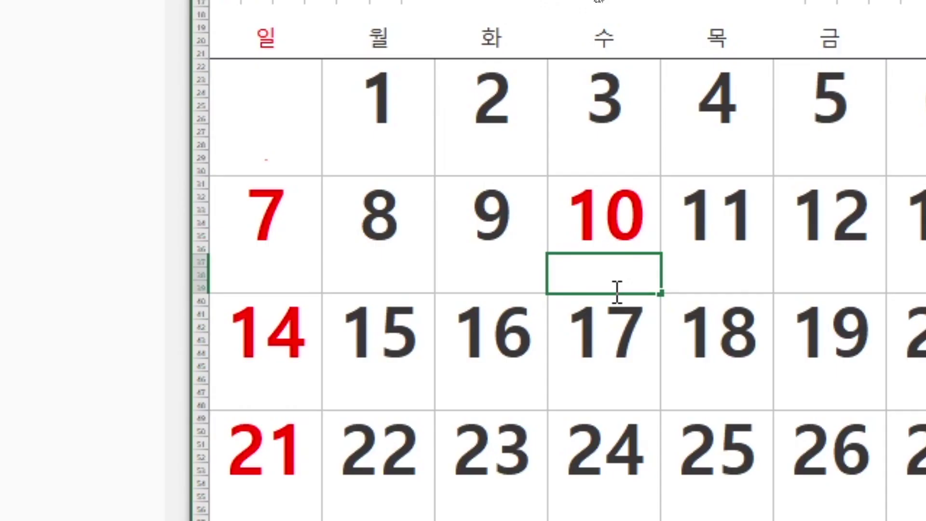
key("Return")
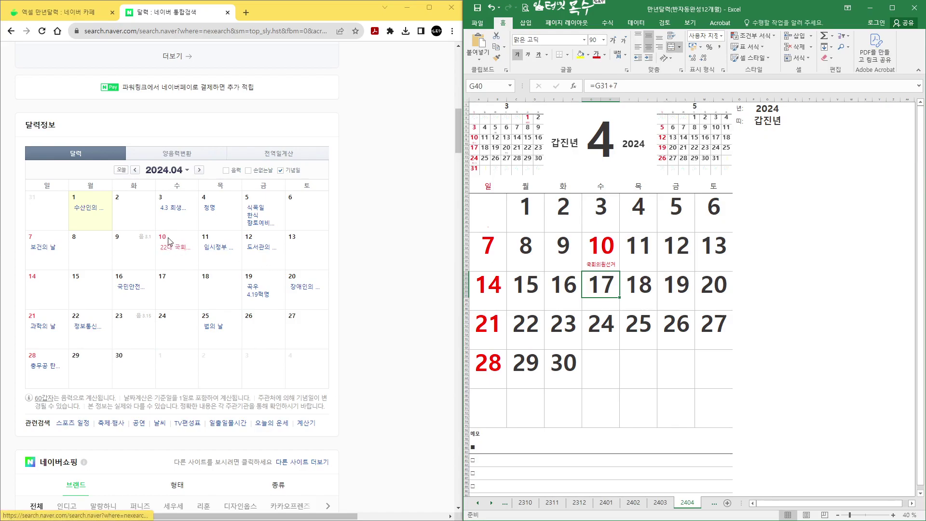
Step: Add the 청명 note under the 4th and 곡우 under the 19th
left_click(636, 227)
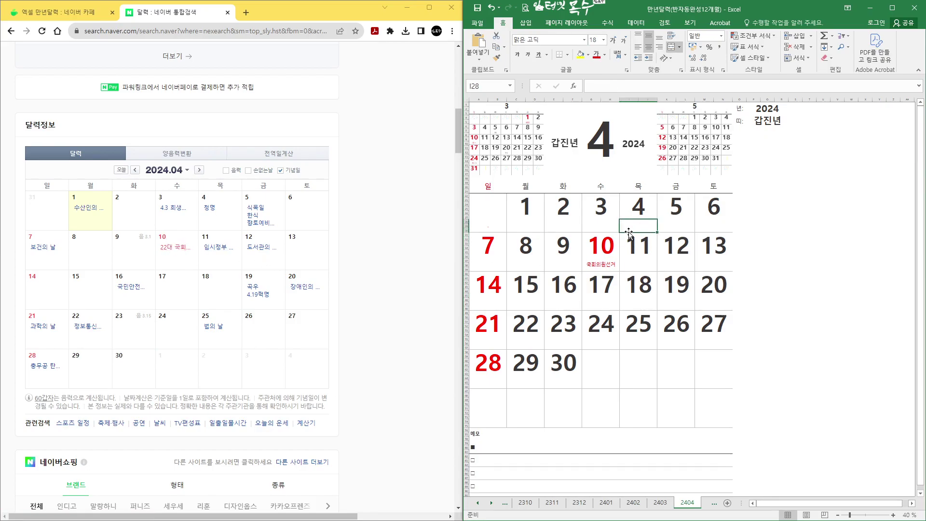
type("청명")
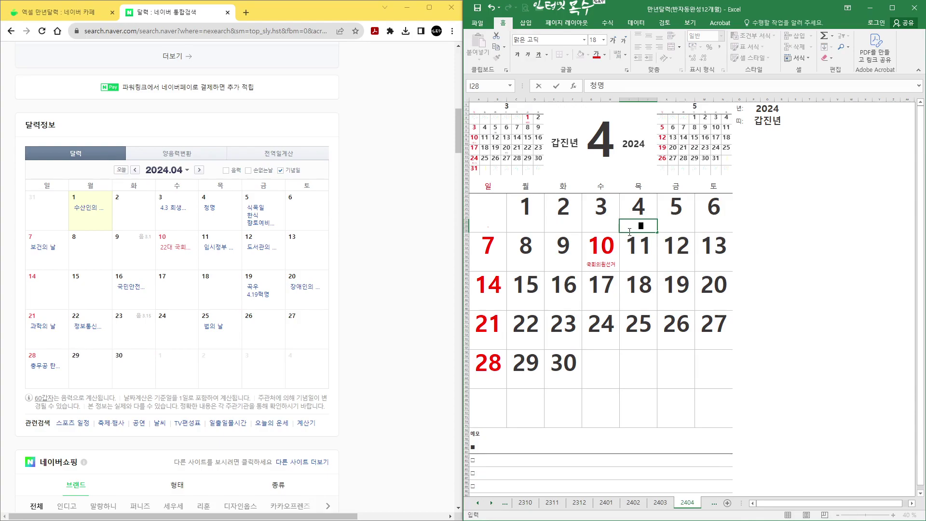
key("Return")
left_click(679, 306)
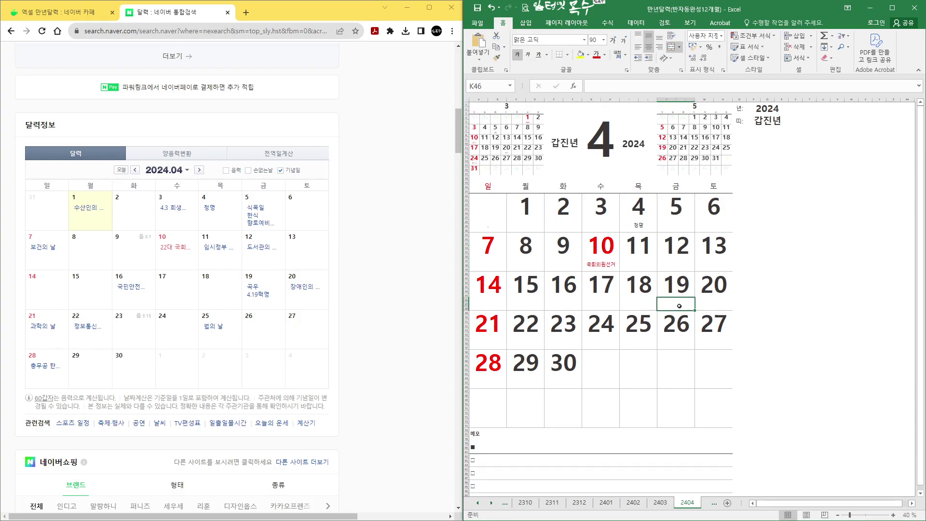
type("곡우")
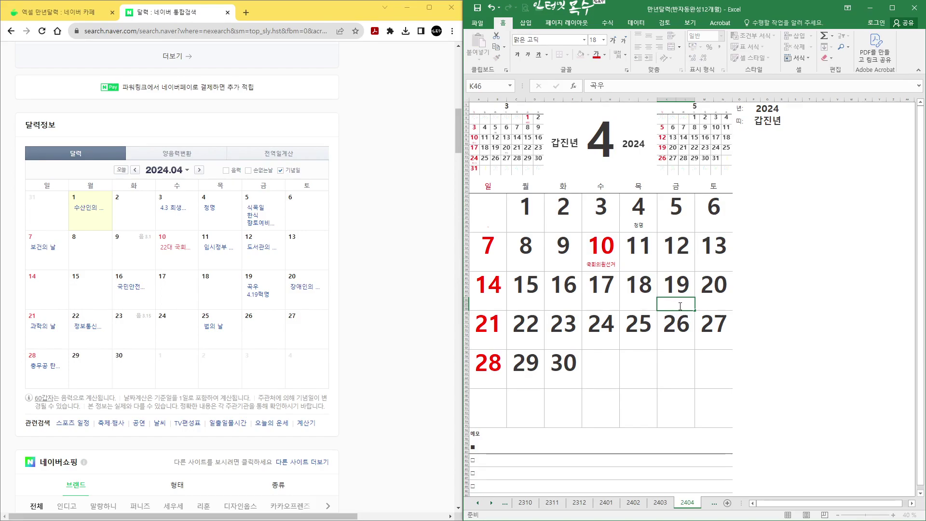
key("Return")
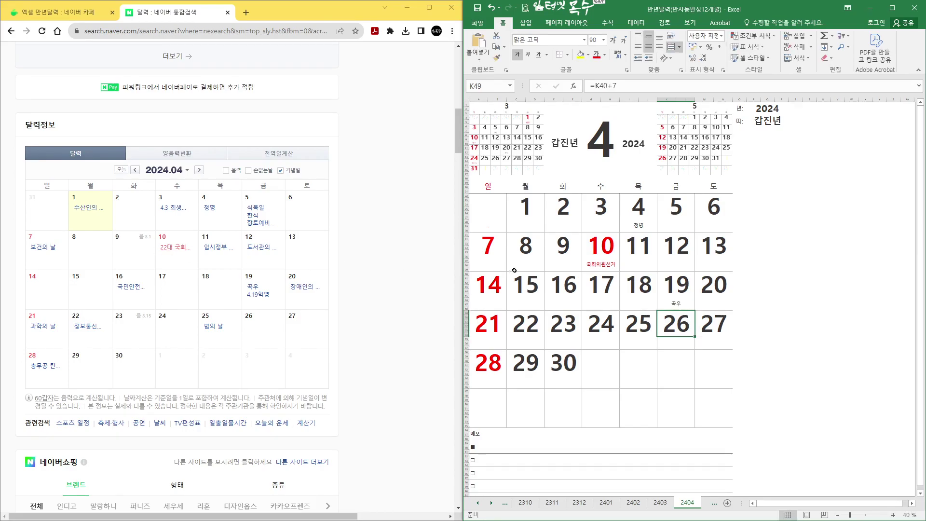
Step: Add lunar notes (음3.1) under the 9th and (음3.15) under the 23rd
left_click(556, 267)
type("(")
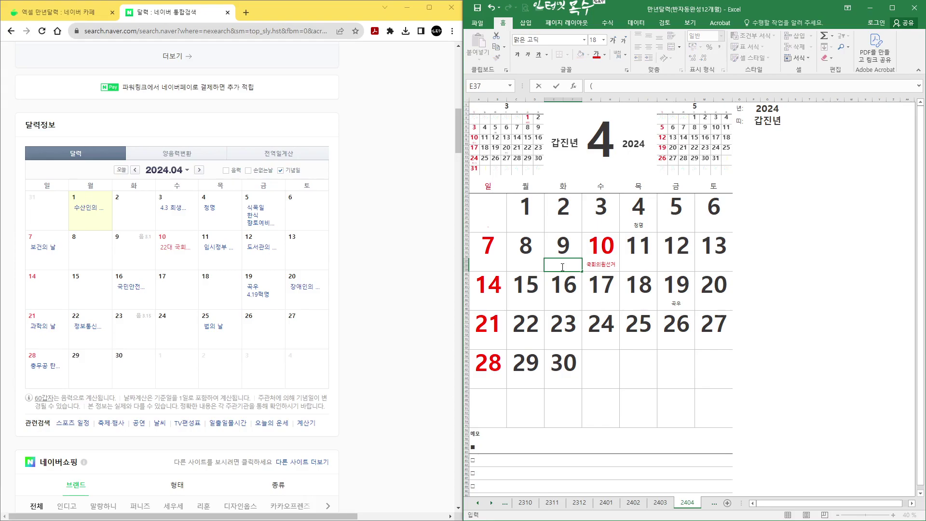
type("음3.1")
key("Return")
left_click(562, 345)
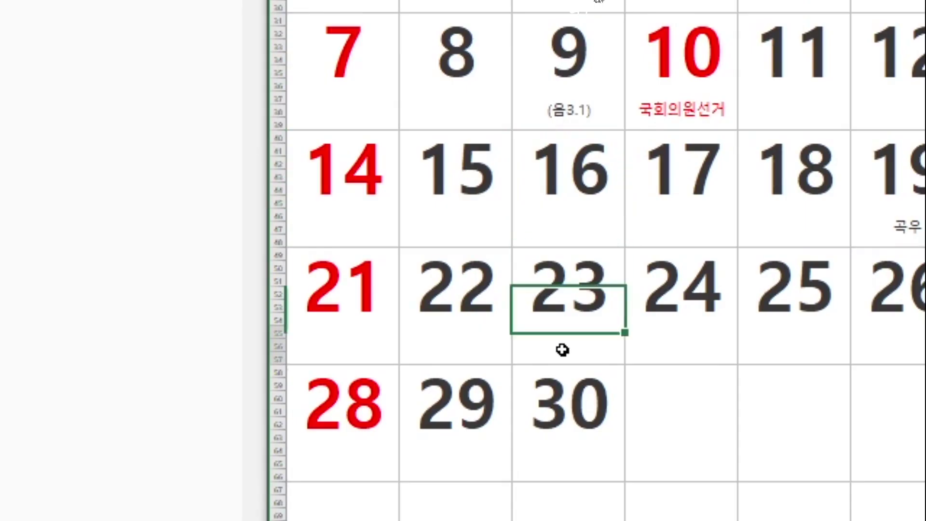
double_click(614, 349)
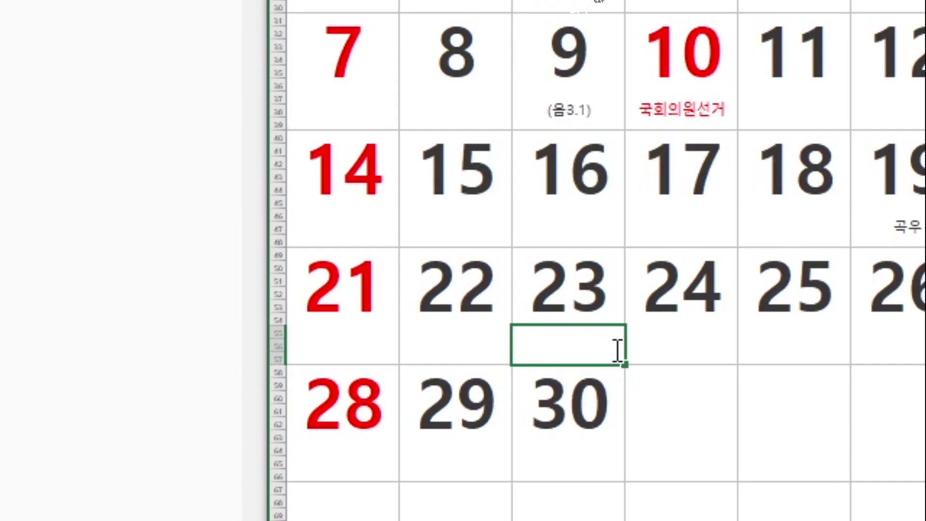
key("Return")
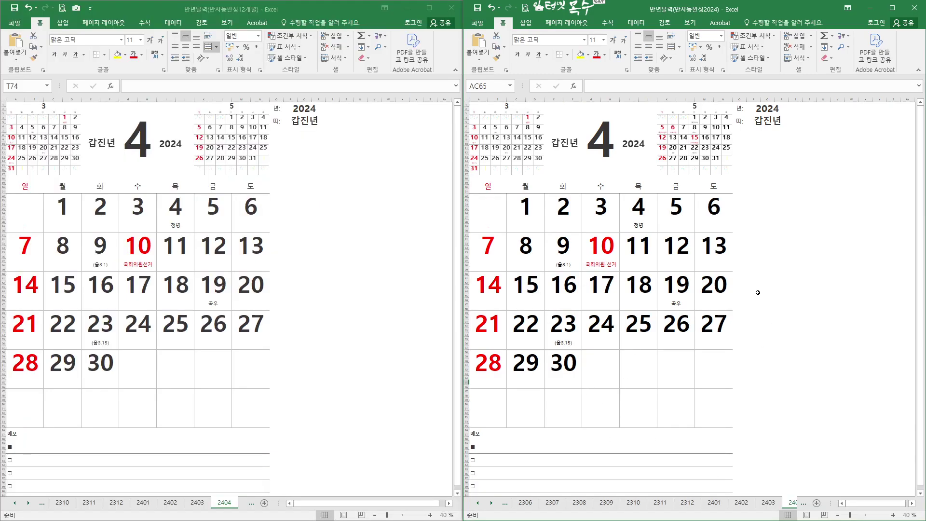
left_click(758, 292)
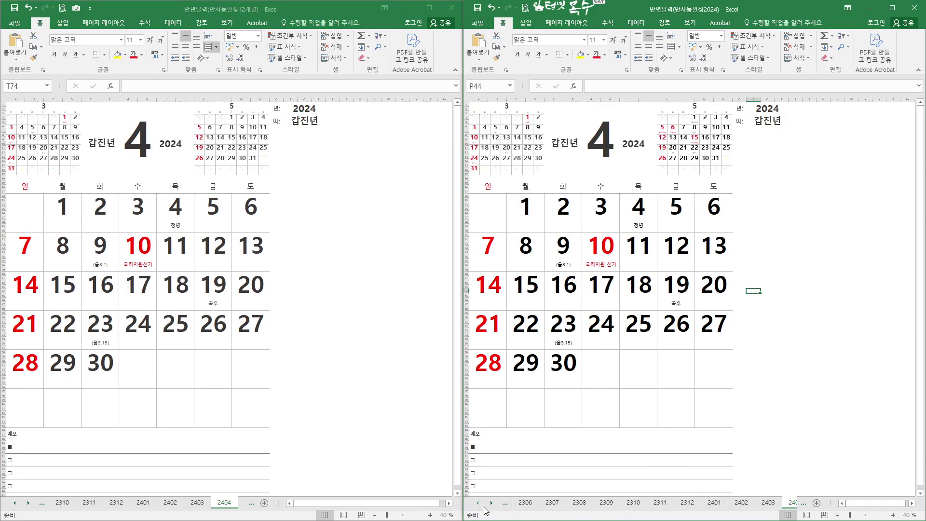
scroll(627, 504, "down", 5)
left_click(635, 503)
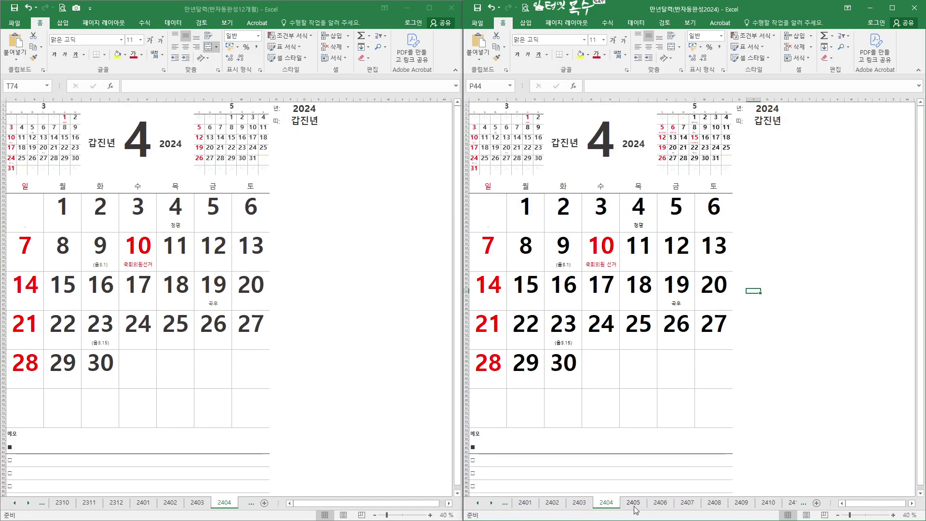
left_click(660, 504)
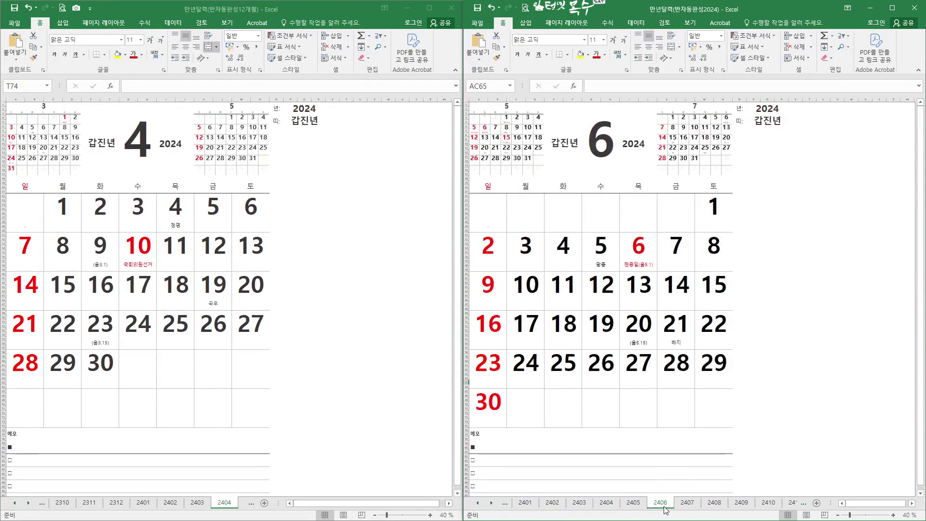
left_click(685, 504)
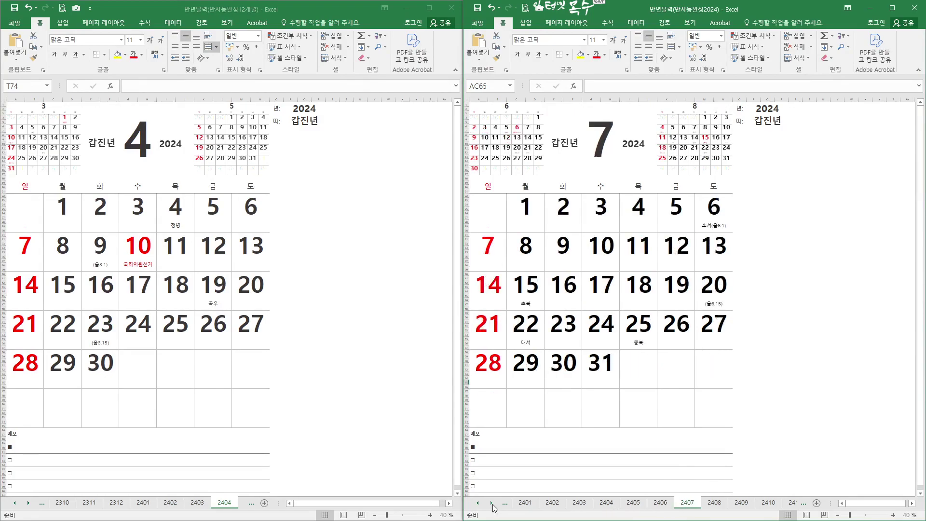
left_click(492, 503)
left_click(491, 503)
left_click(491, 503)
left_click(492, 503)
left_click(607, 504)
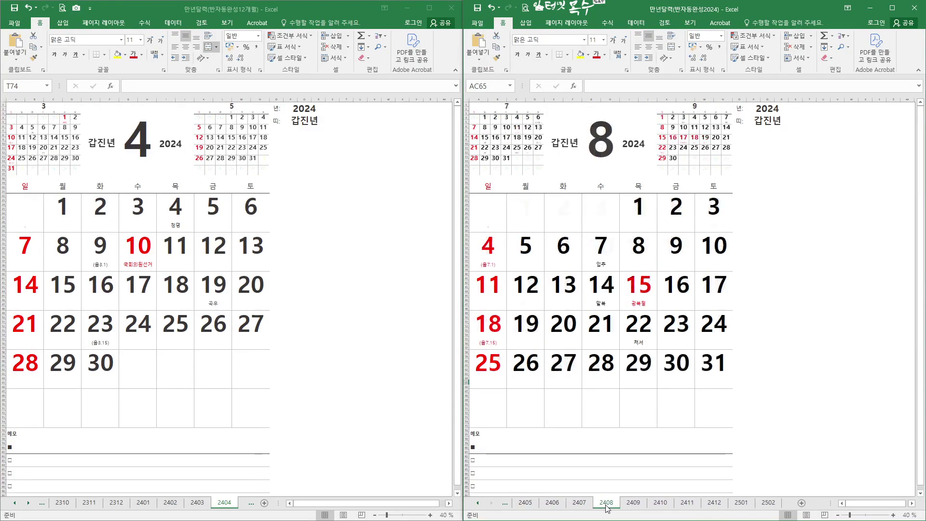
left_click(633, 503)
left_click(660, 504)
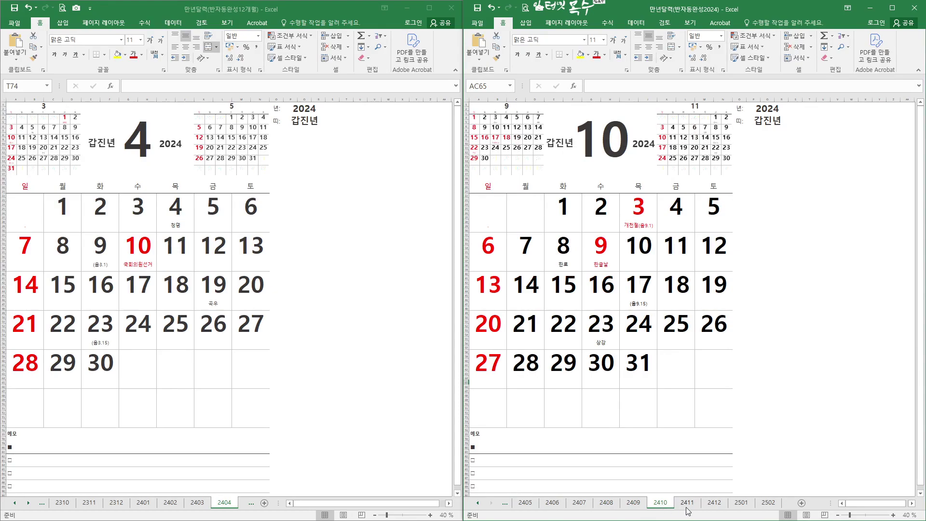
left_click(694, 505)
left_click(712, 504)
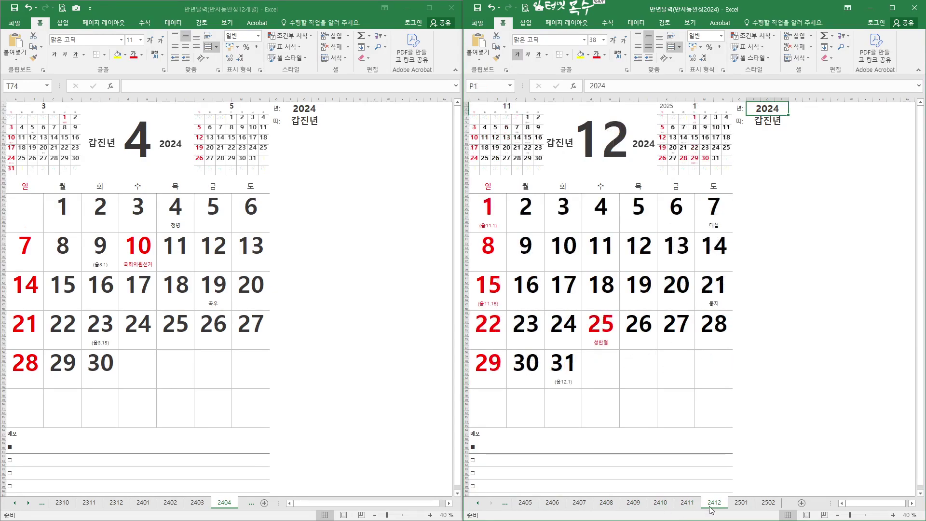
left_click(738, 504)
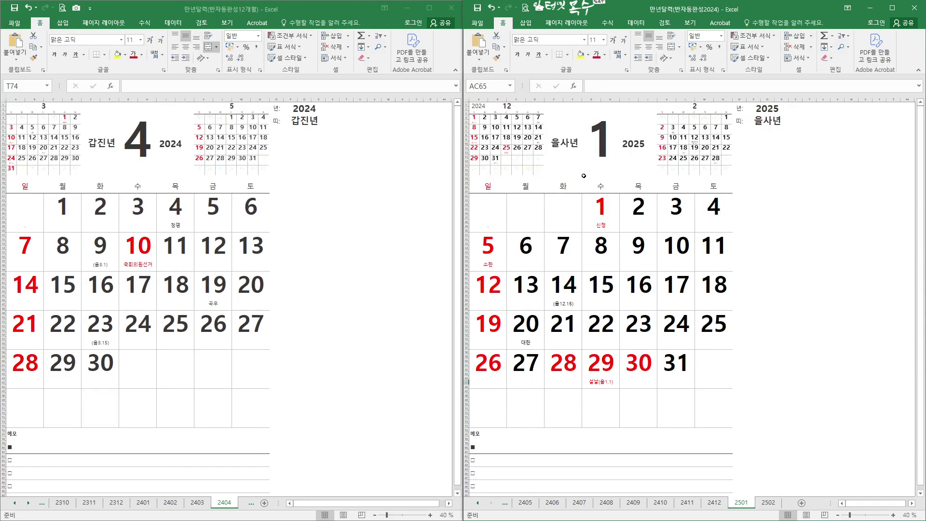
left_click(768, 503)
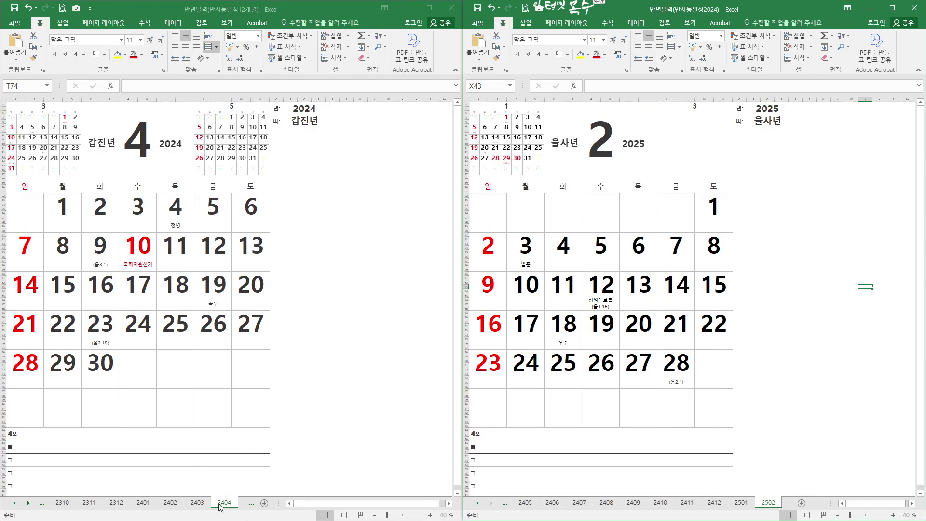
left_click(29, 504)
left_click(29, 504)
left_click(29, 504)
Step: Show the January 2025 sheet 2501 in both workbooks side by side
left_click(29, 504)
left_click(29, 504)
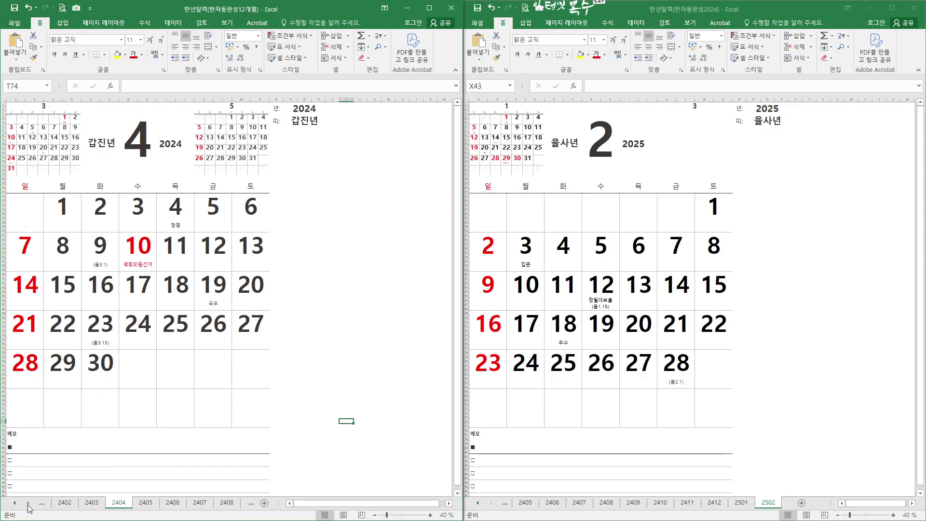
left_click(29, 504)
left_click(116, 502)
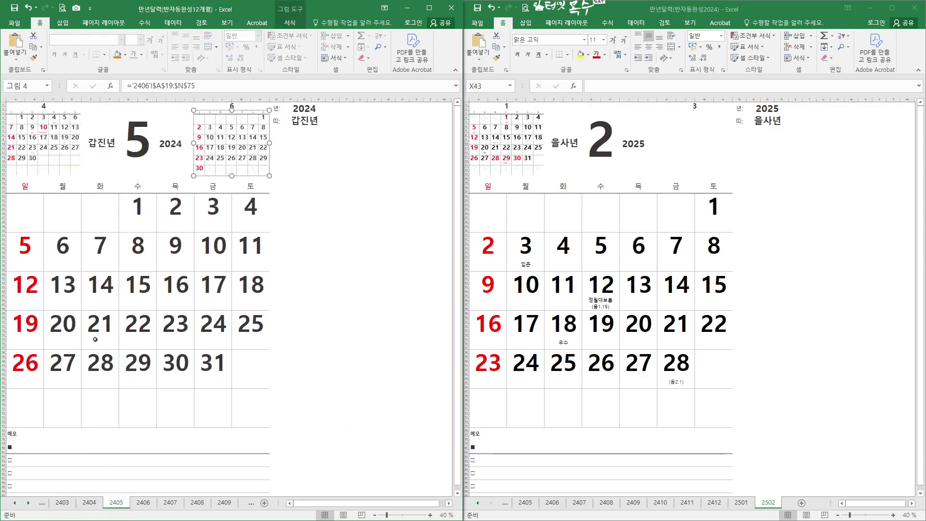
left_click(742, 502)
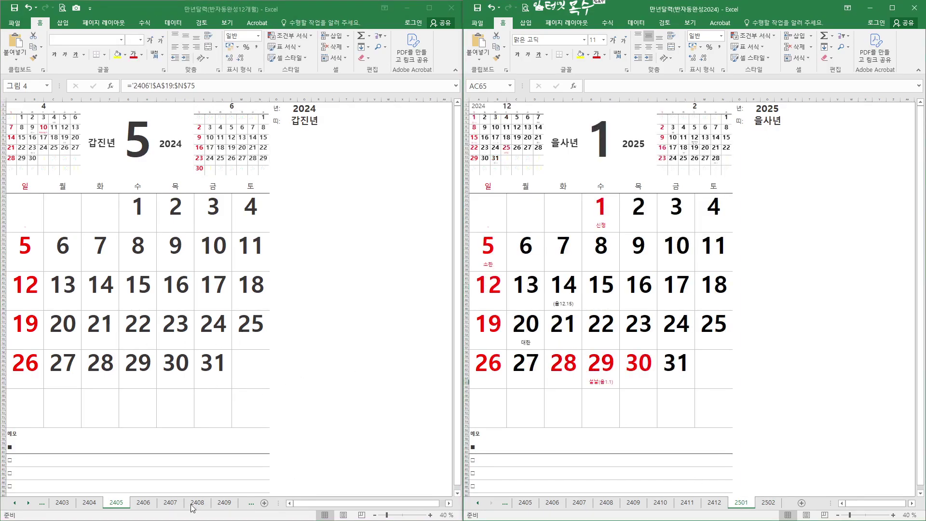
left_click(30, 504)
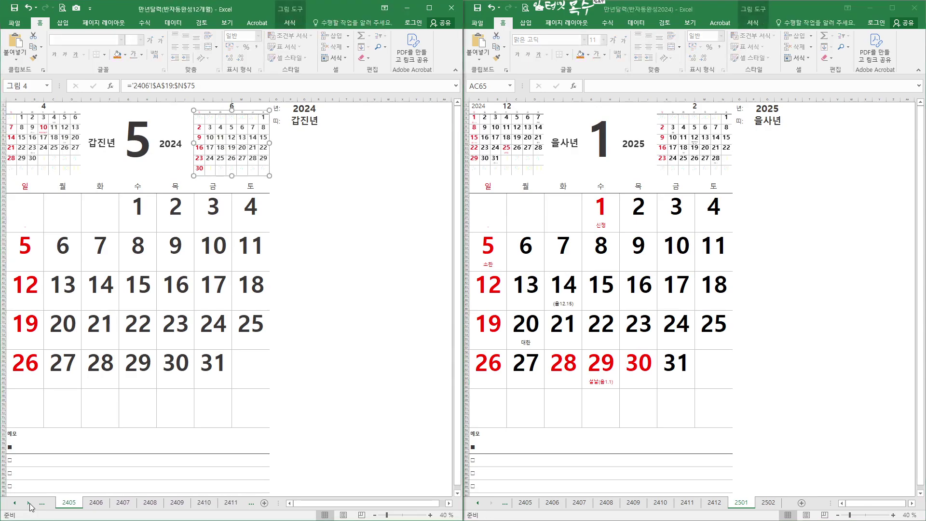
left_click(30, 502)
left_click(197, 503)
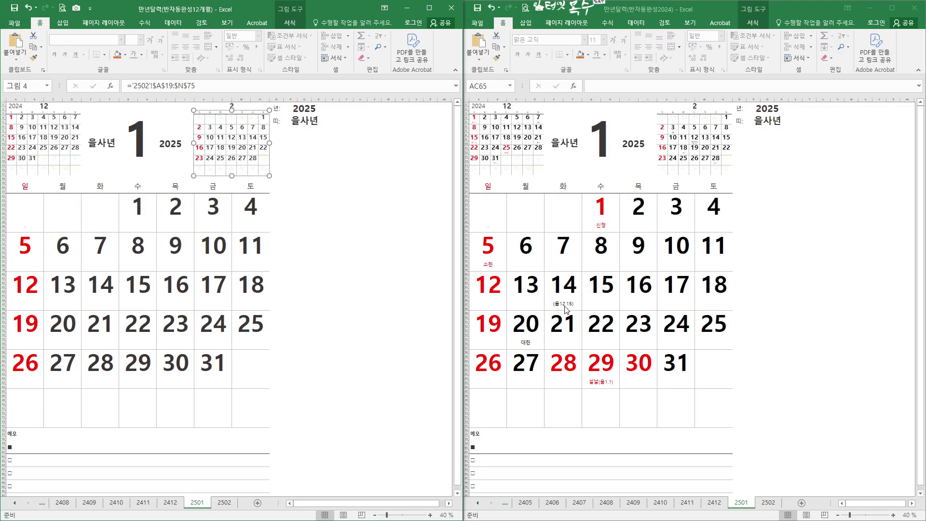
Step: Open sheet 2502 in the right workbook and maximize that window
left_click(715, 504)
left_click(715, 504)
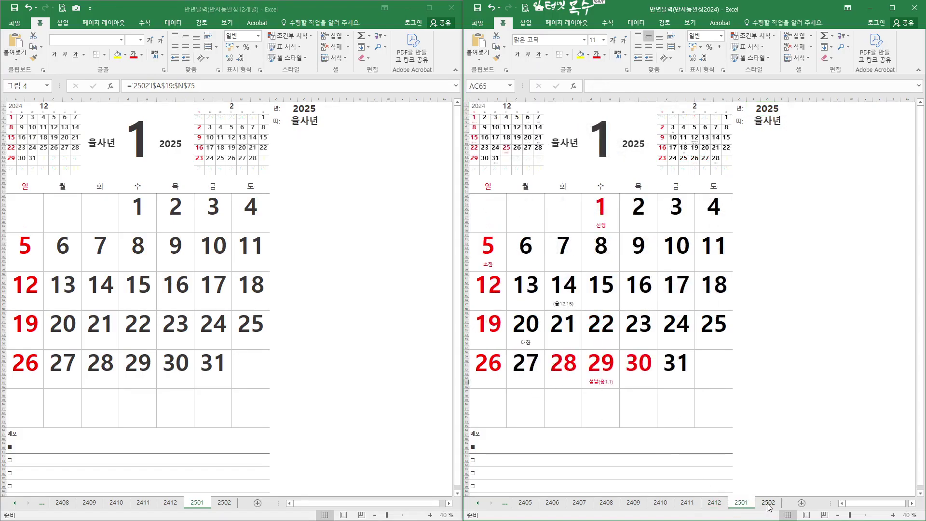
left_click(768, 504)
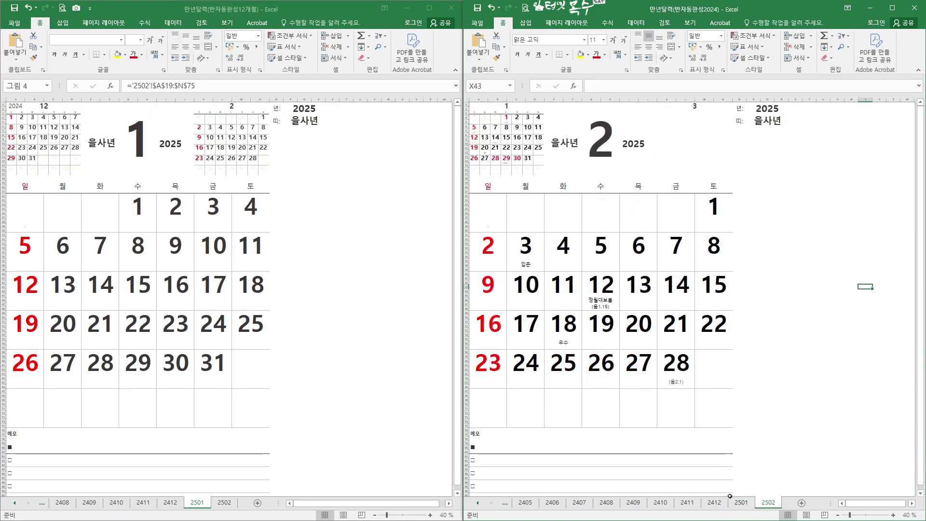
left_click(893, 9)
left_click(15, 503)
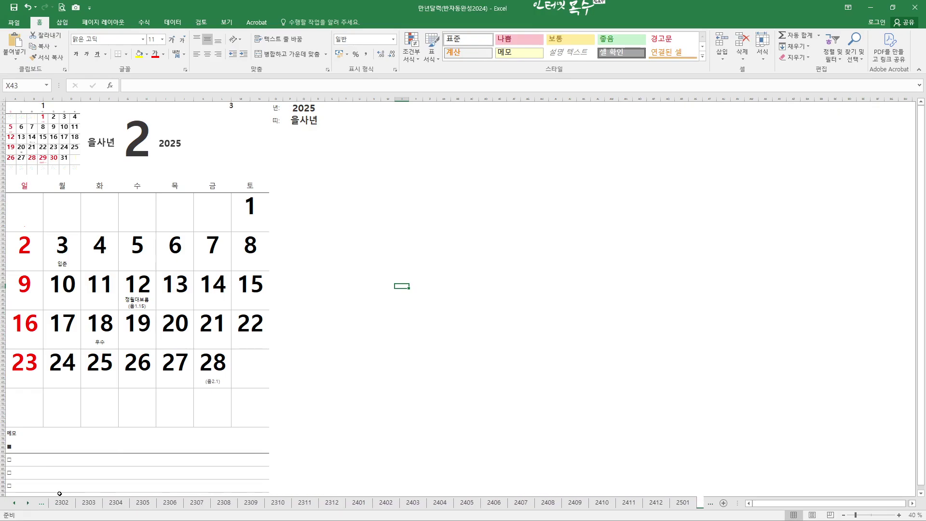
Step: Group sheets 2312 to 2502 and preview them, starting at December 2023
left_click(332, 503)
left_click(28, 503)
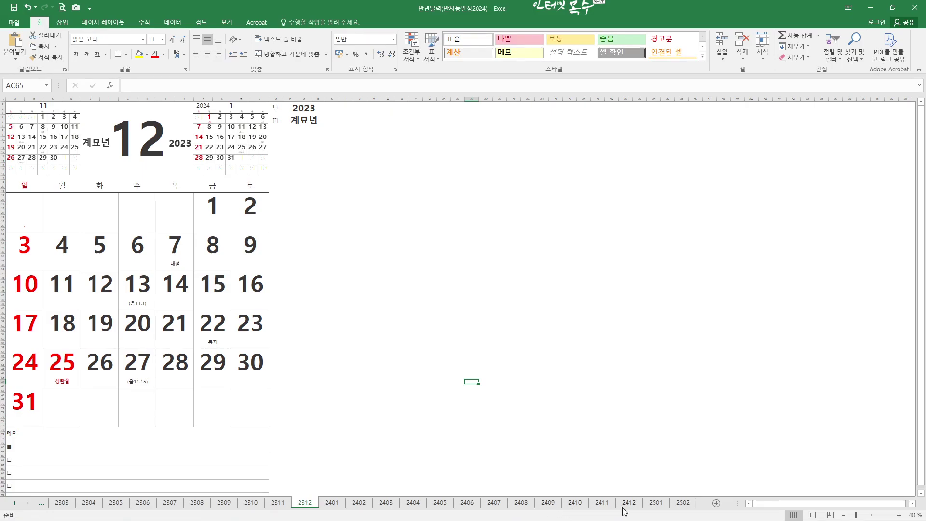
left_click(656, 503, "shift")
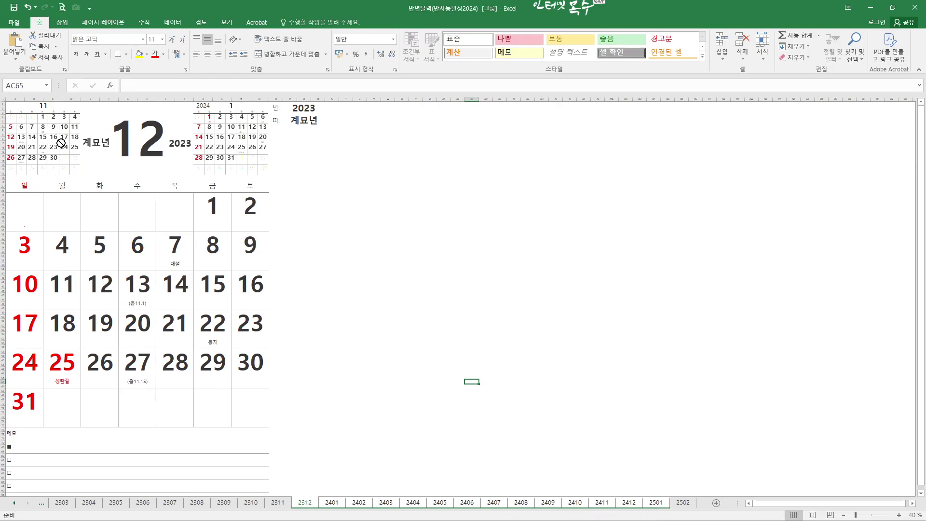
left_click(63, 9)
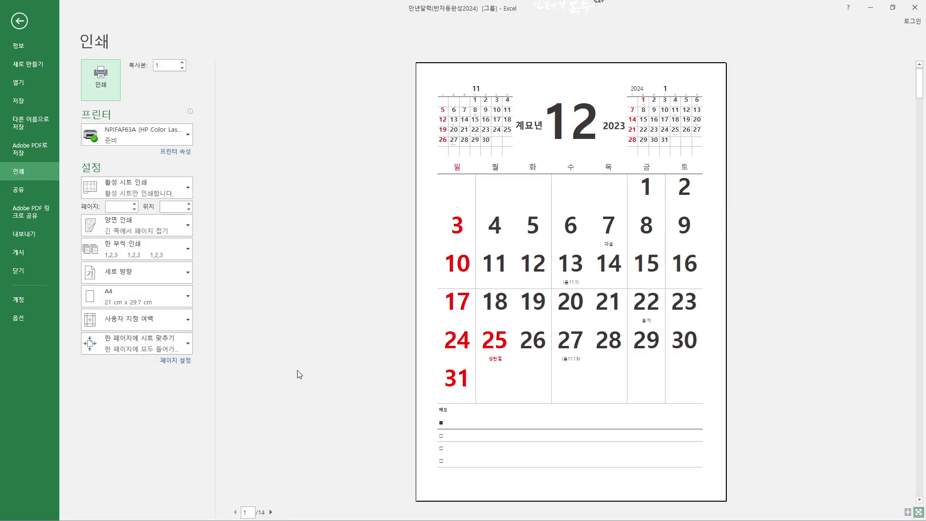
Step: Export the grouped sheets as PDF 만년달력(반자동완성2024), keeping the default name and type
left_click(31, 235)
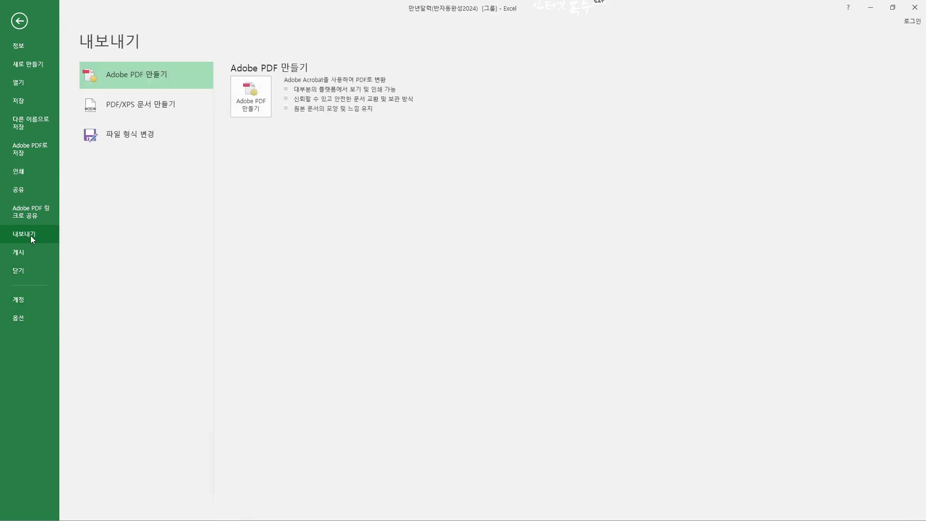
left_click(149, 104)
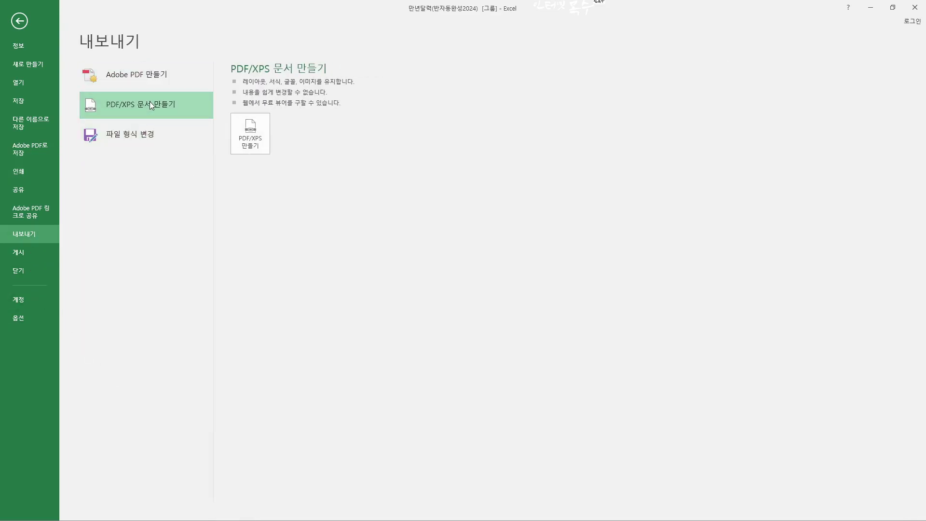
left_click(256, 144)
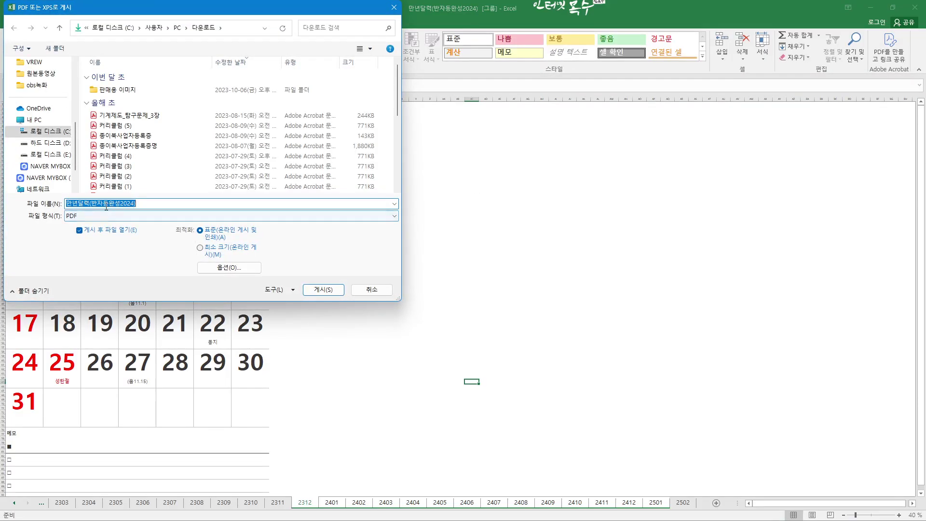
left_click(328, 293)
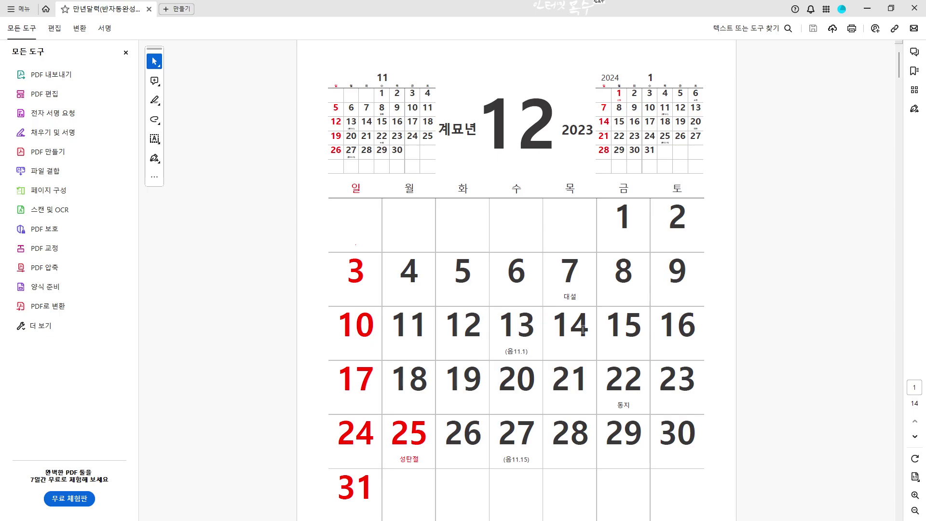
Step: Switch the exported PDF to single-page view
scroll(656, 352, "down", 1)
scroll(652, 345, "down", 2)
scroll(651, 342, "up", 1)
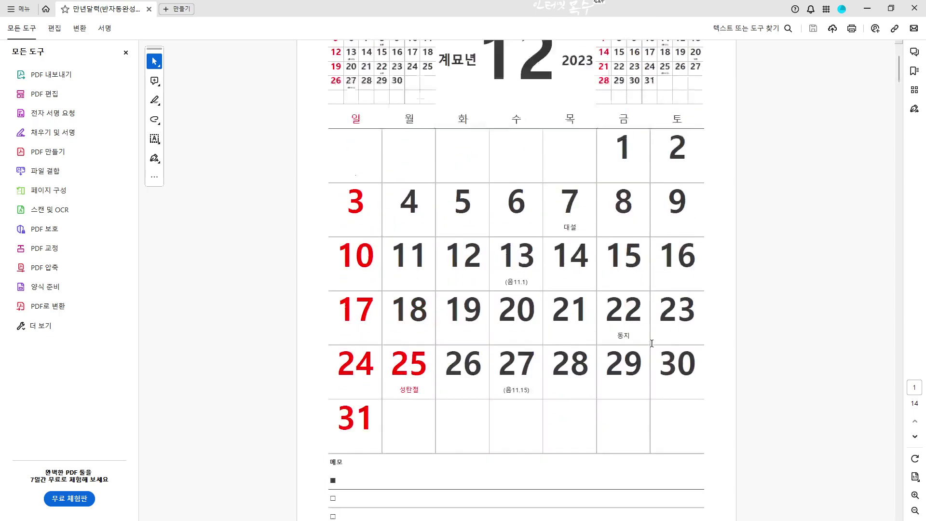
scroll(650, 344, "up", 2)
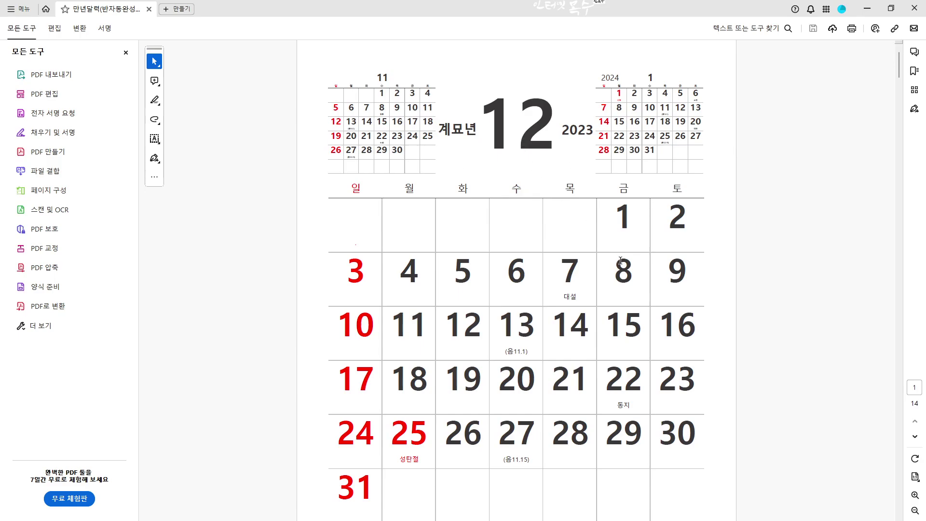
scroll(728, 348, "down", 2)
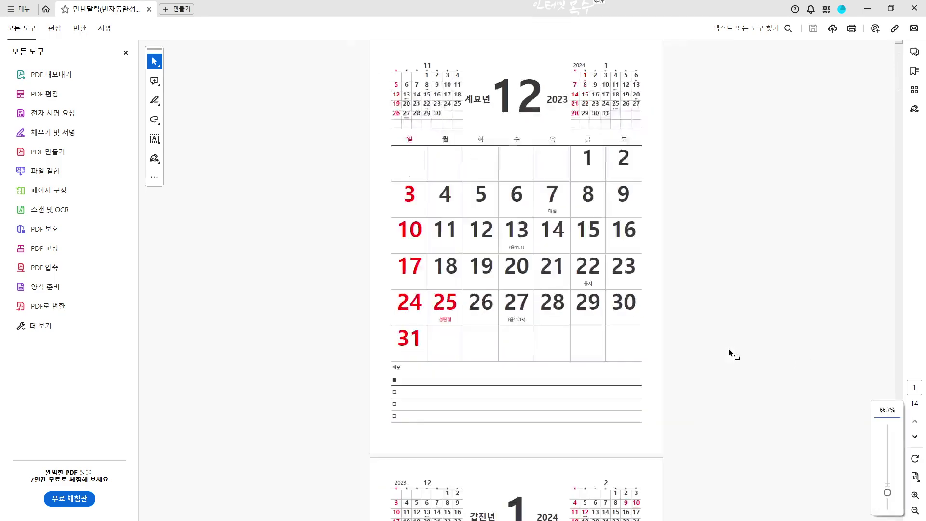
scroll(728, 348, "up", 1)
scroll(728, 348, "up", 1)
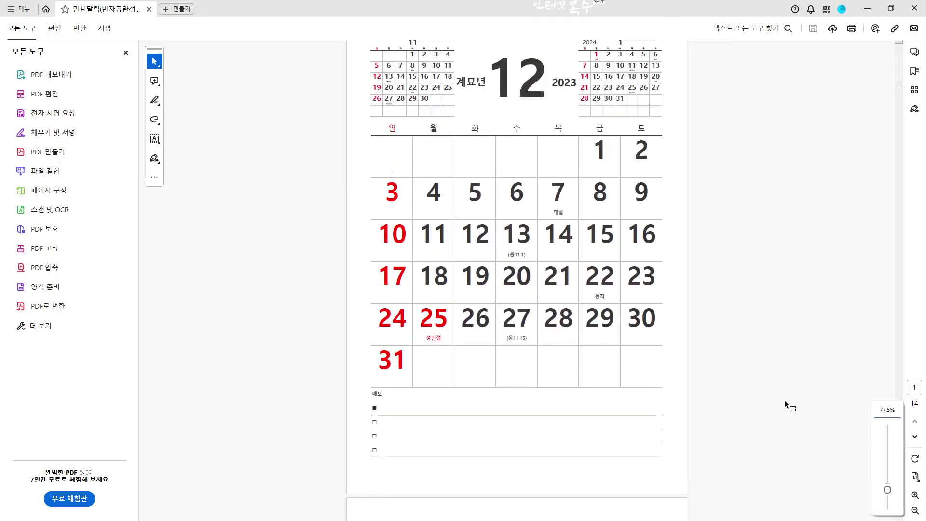
left_click(914, 476)
left_click(849, 355)
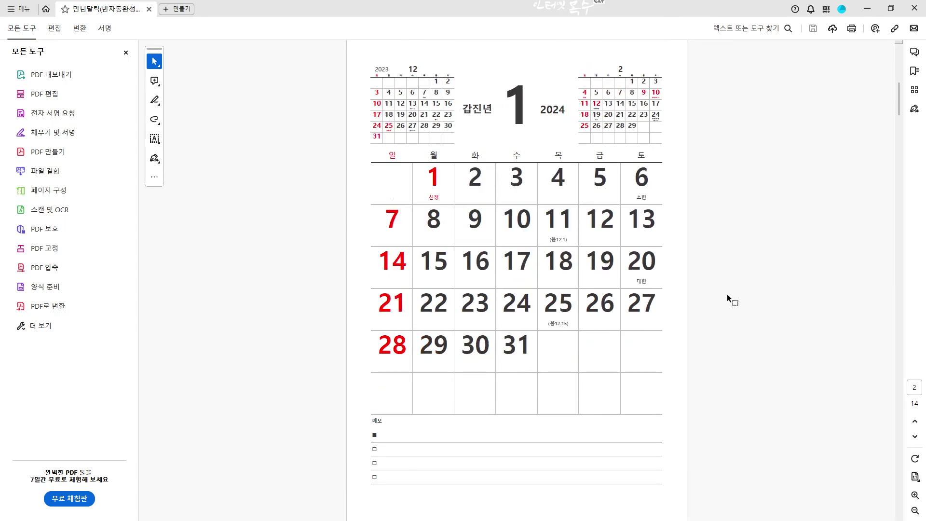
Step: Page through the month pages, then jump back to page 2, January 2024
key("Right")
key("Right")
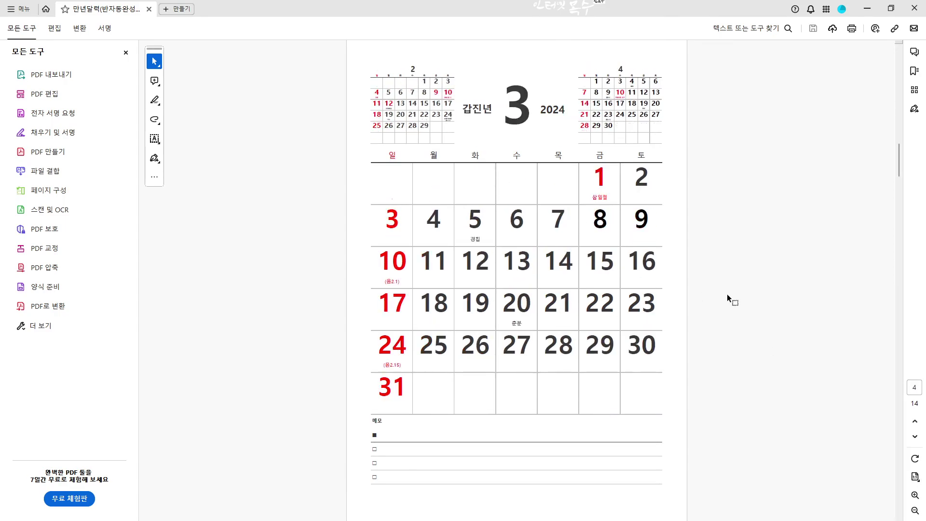
key("Right")
key("Right")
key("Right")
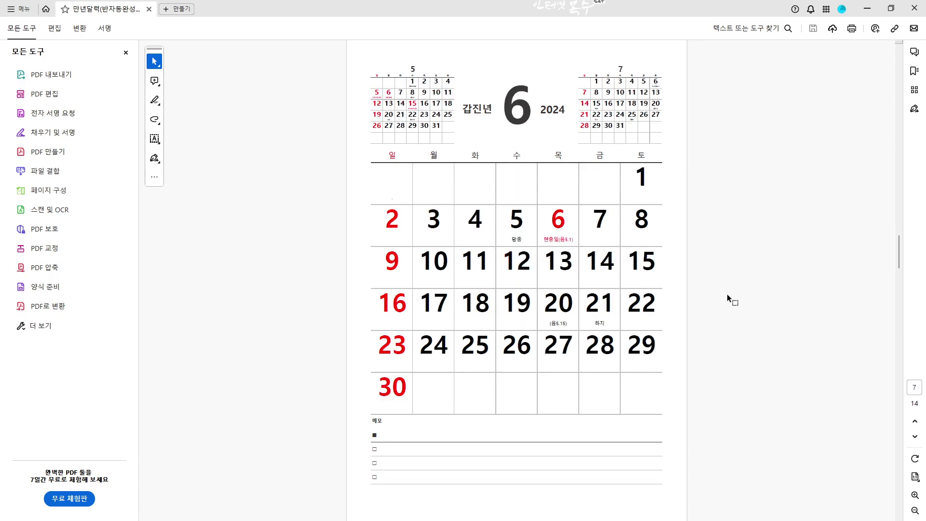
key("Right")
key("Right")
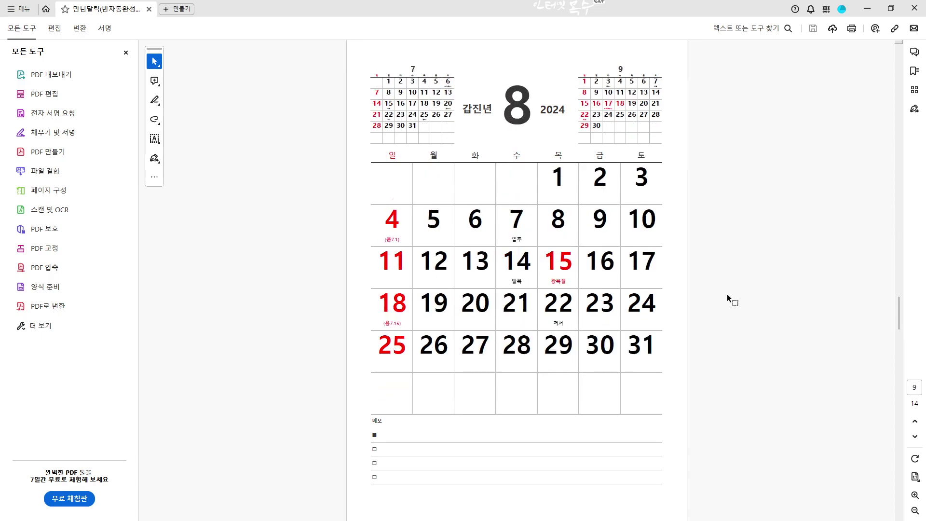
key("Right")
key("Right")
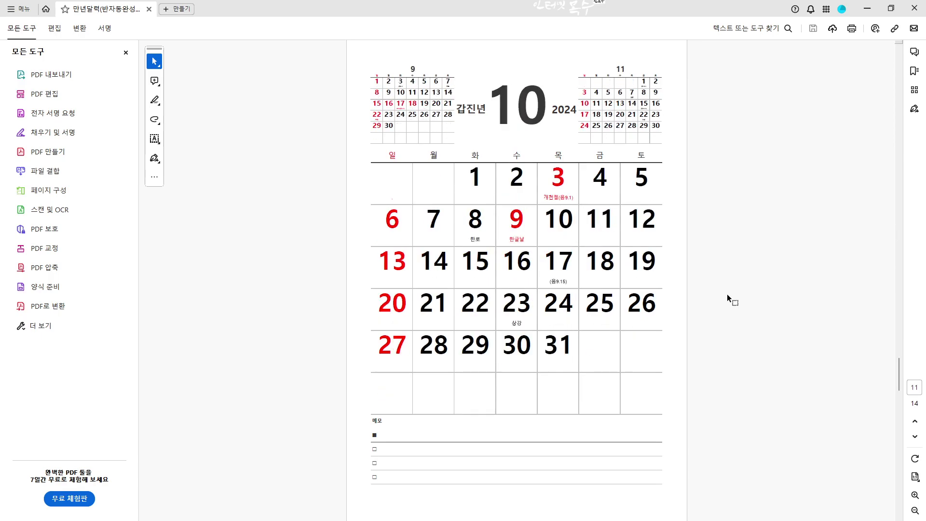
key("Right")
key("Right")
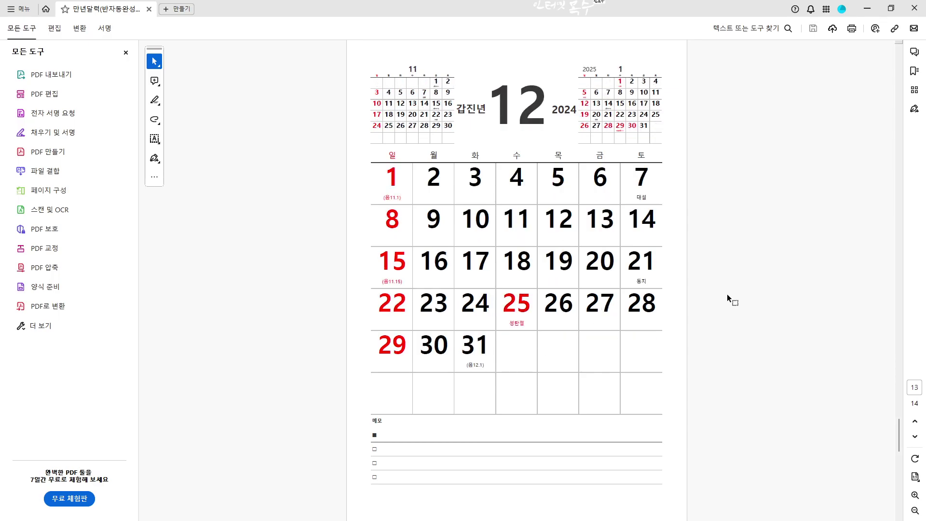
key("Right")
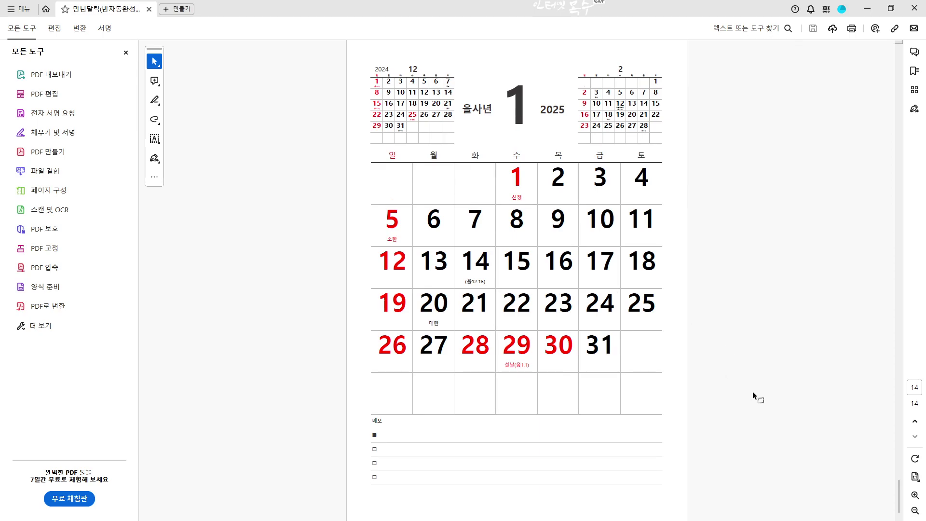
type("2")
key("Return")
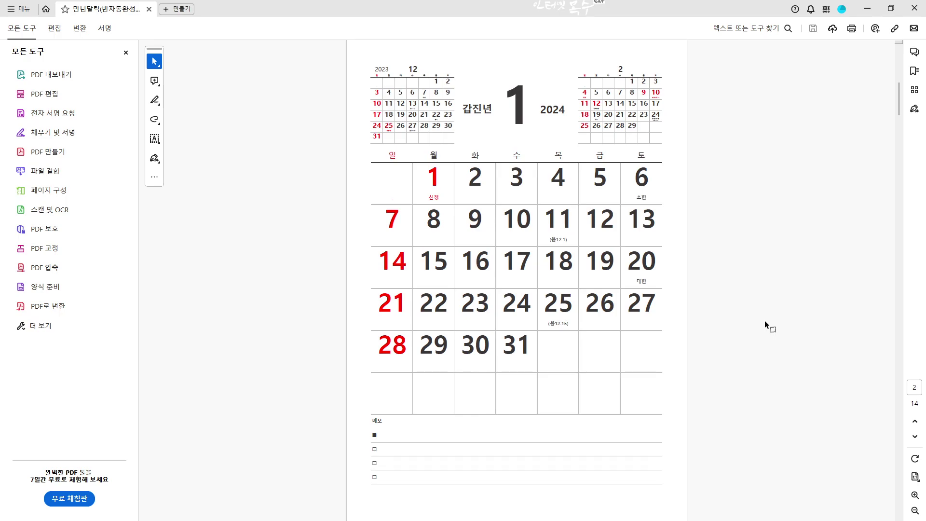
scroll(765, 321, "up", 3)
left_click(867, 8)
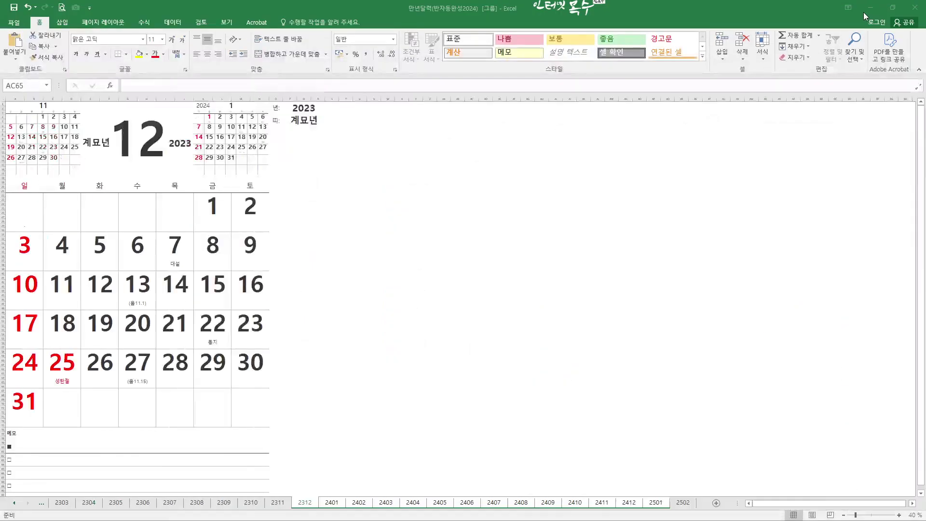